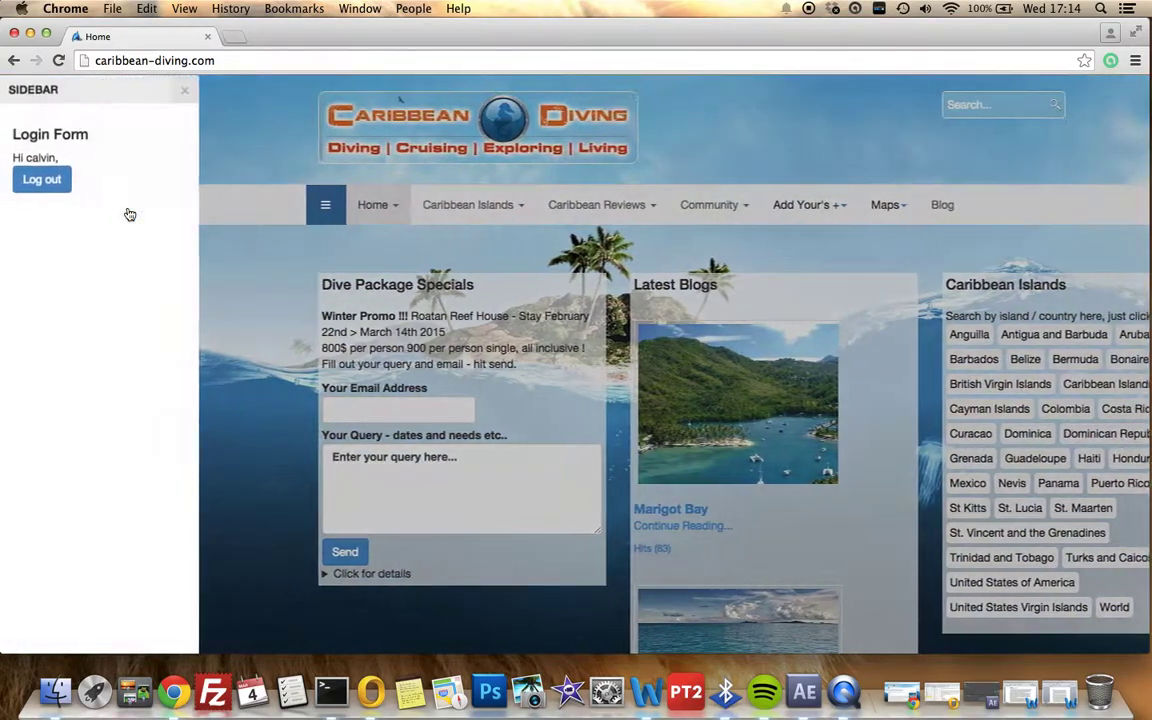
- Log out of the current account and sign back in with another account's username and password
left_click(37, 181)
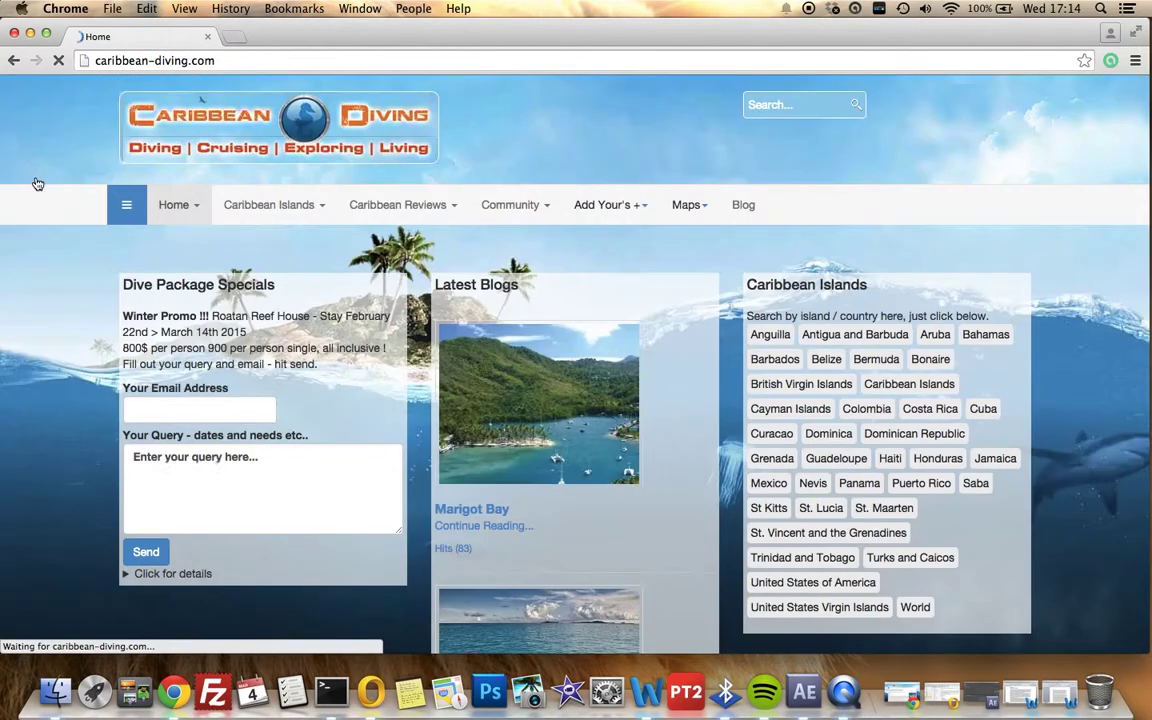
left_click(126, 206)
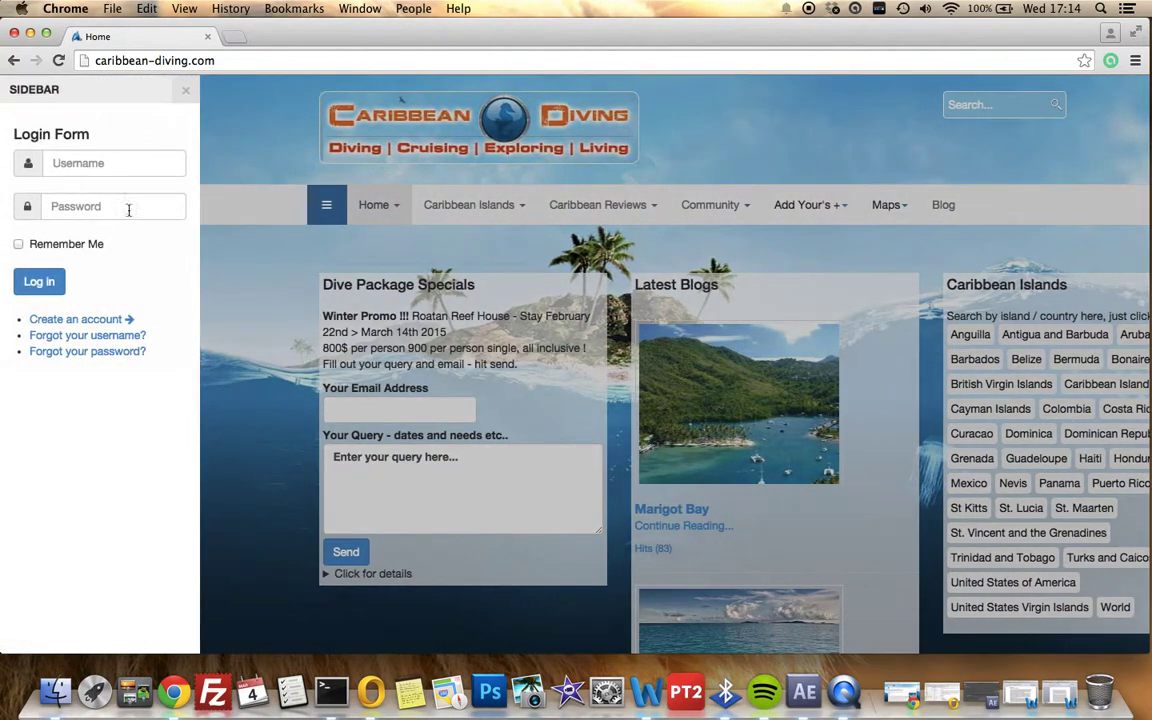
left_click(109, 169)
type("mojito")
key("Tab")
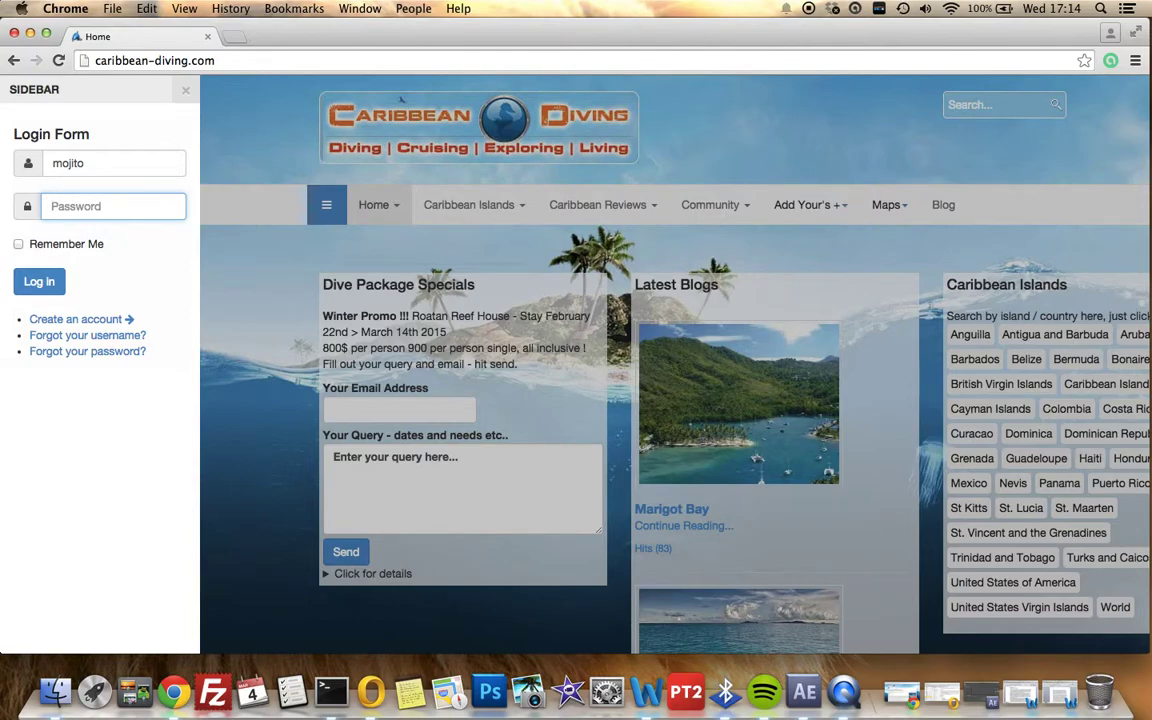
type("******")
left_click(57, 280)
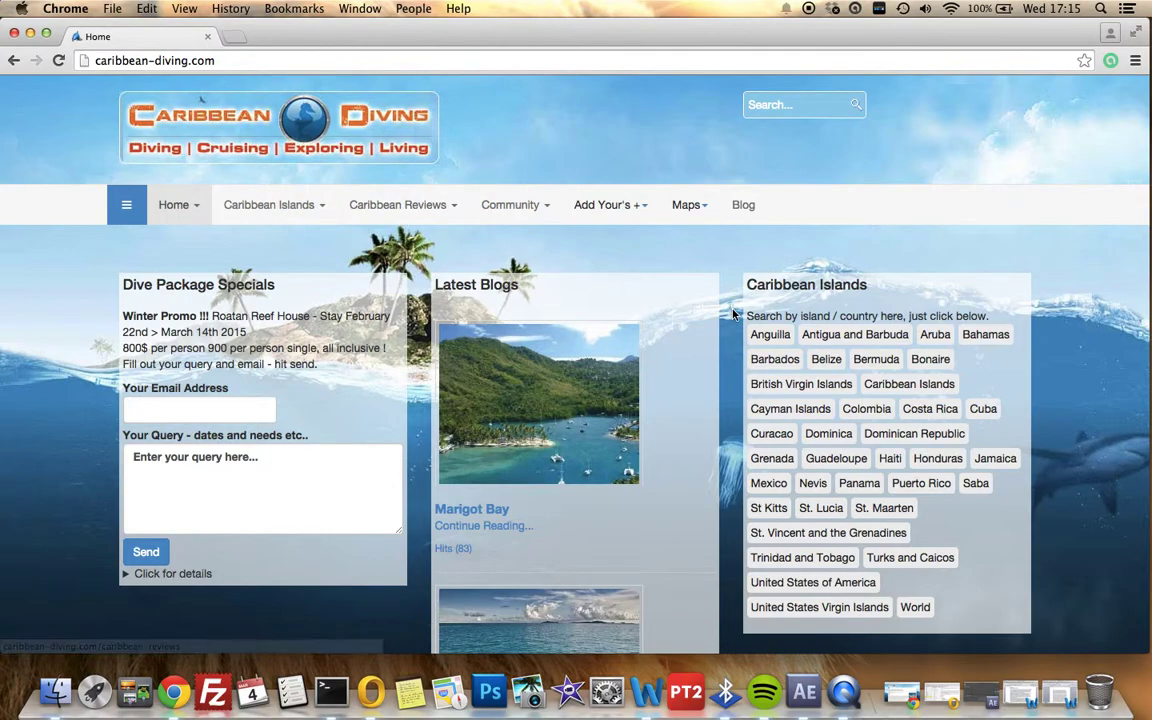
- Show the Jamaica listings and bring up the gear options for 'Tito el Bambino alongside Beenie man'
left_click(1003, 460)
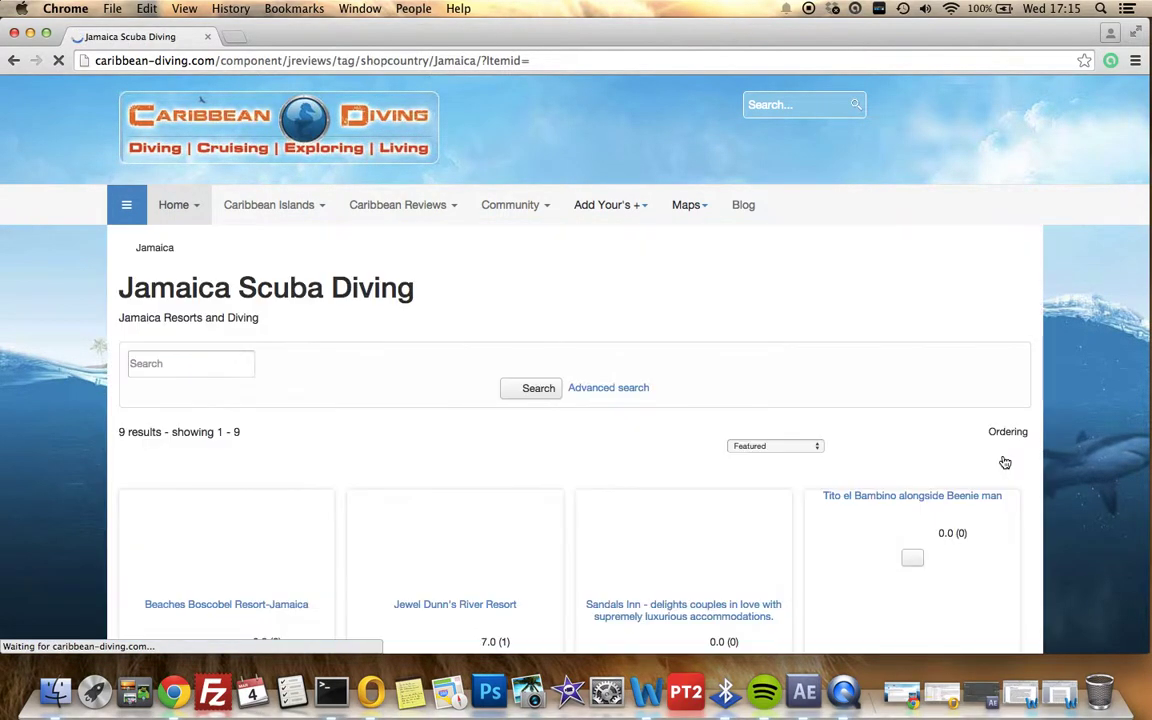
scroll(424, 462, "down", 5)
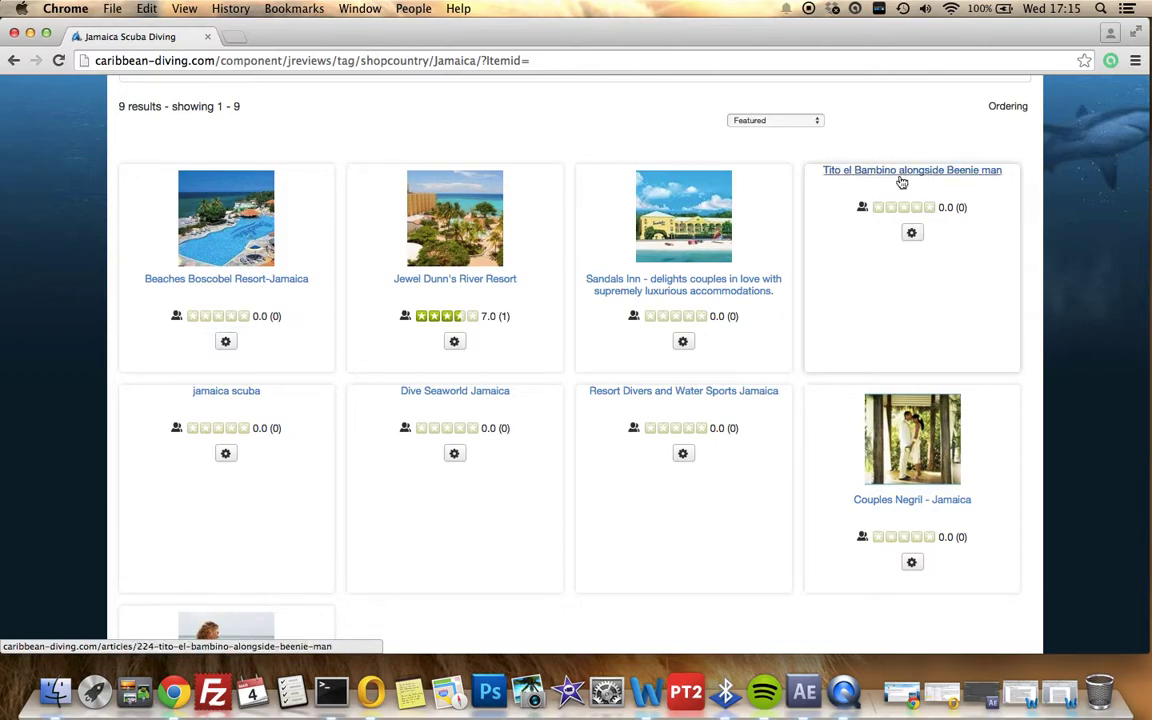
left_click(911, 233)
left_click(911, 232)
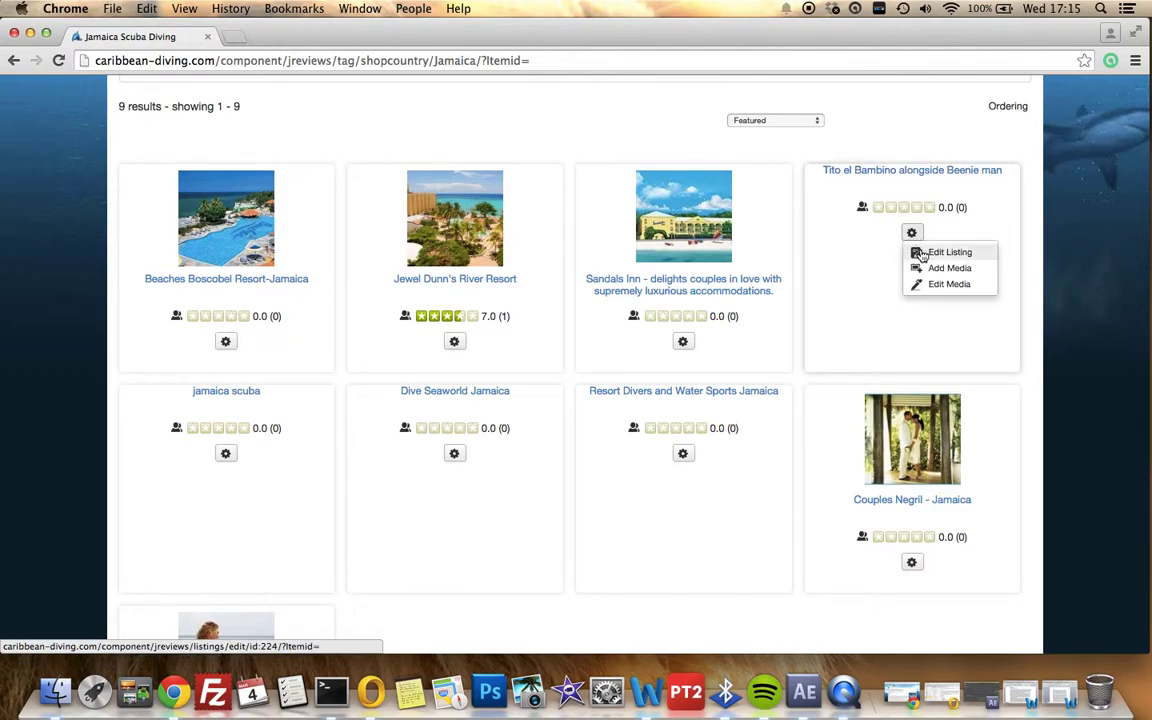
left_click(920, 254)
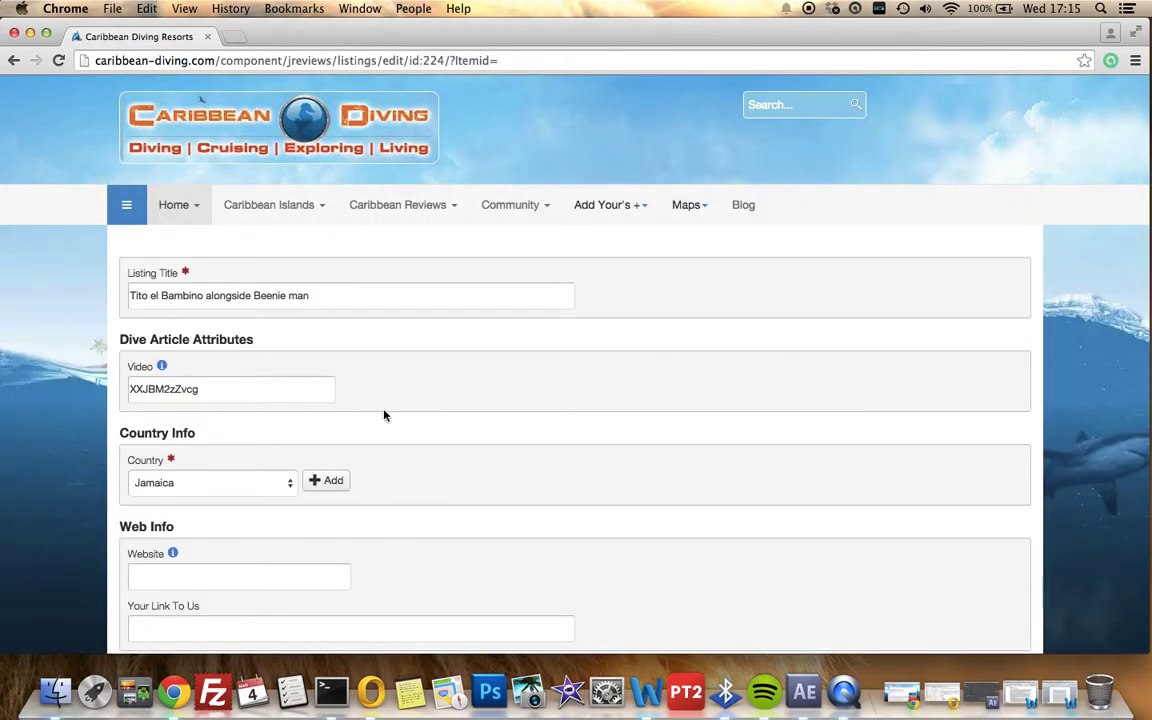
scroll(384, 415, "down", 5)
scroll(384, 415, "down", 10)
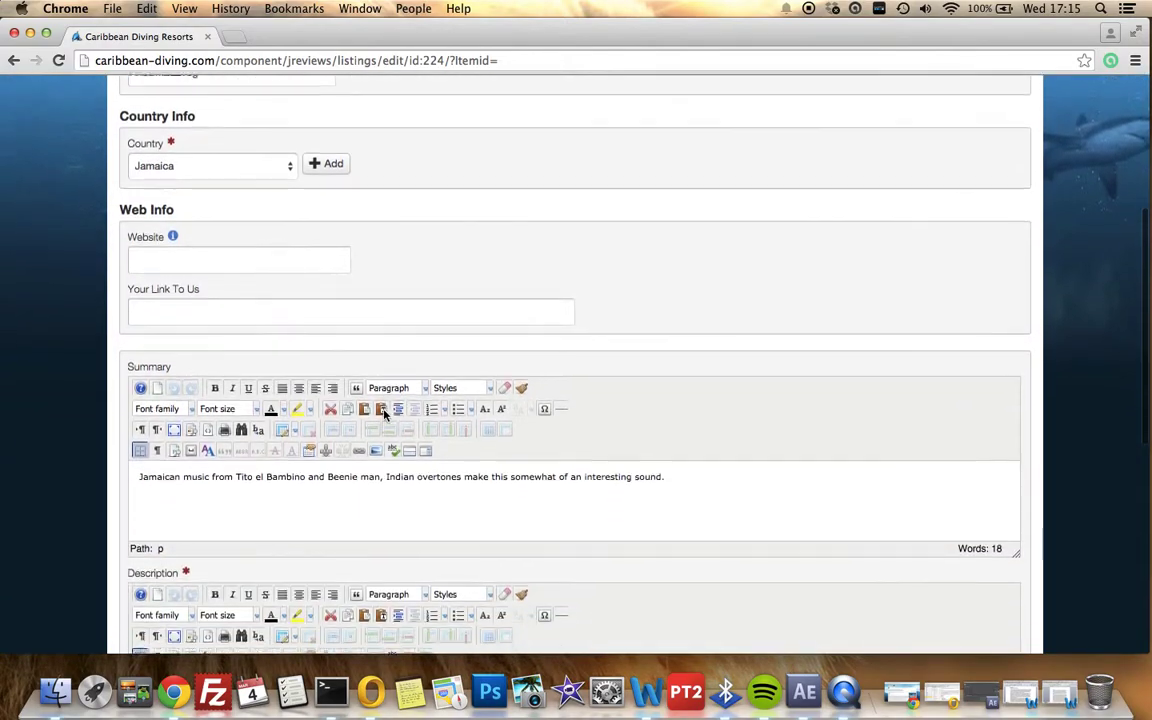
scroll(235, 437, "down", 7)
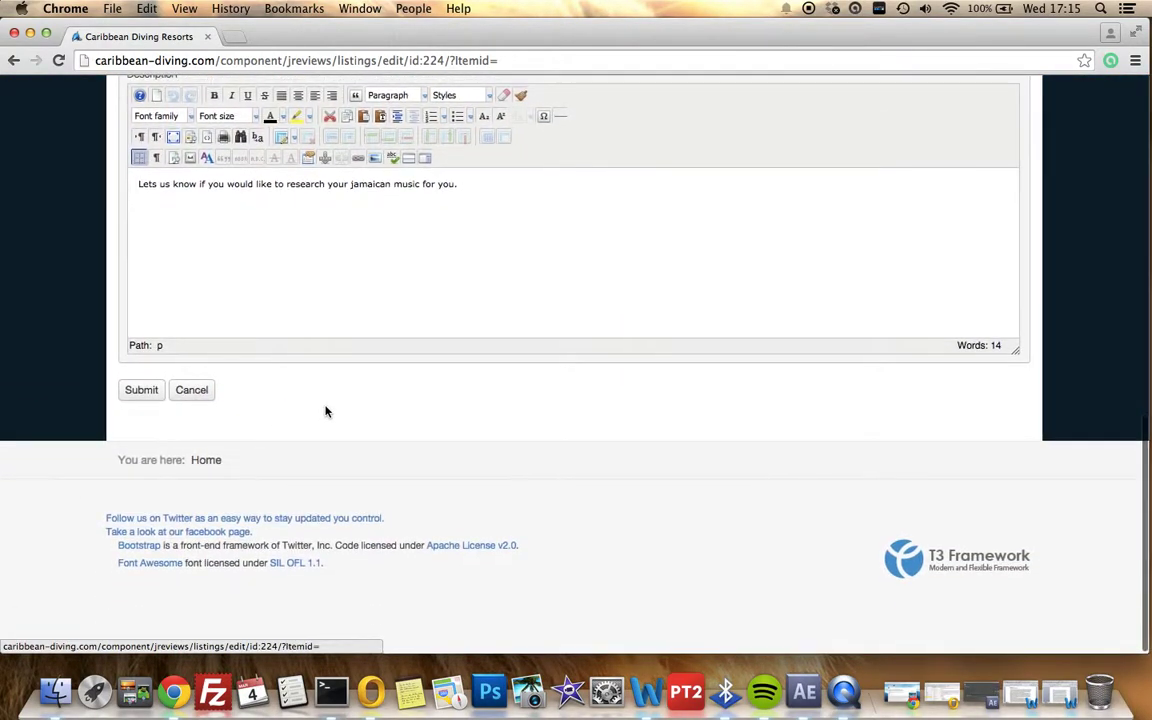
scroll(323, 411, "up", 2)
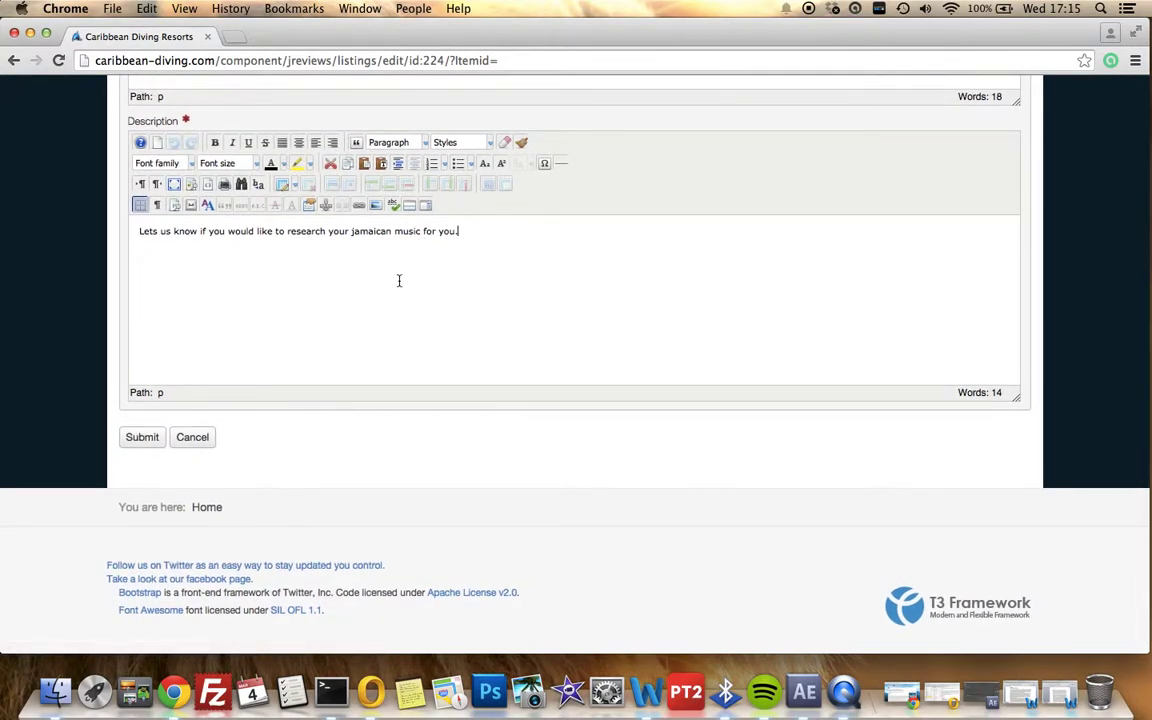
scroll(360, 252, "up", 12)
scroll(398, 286, "up", 4)
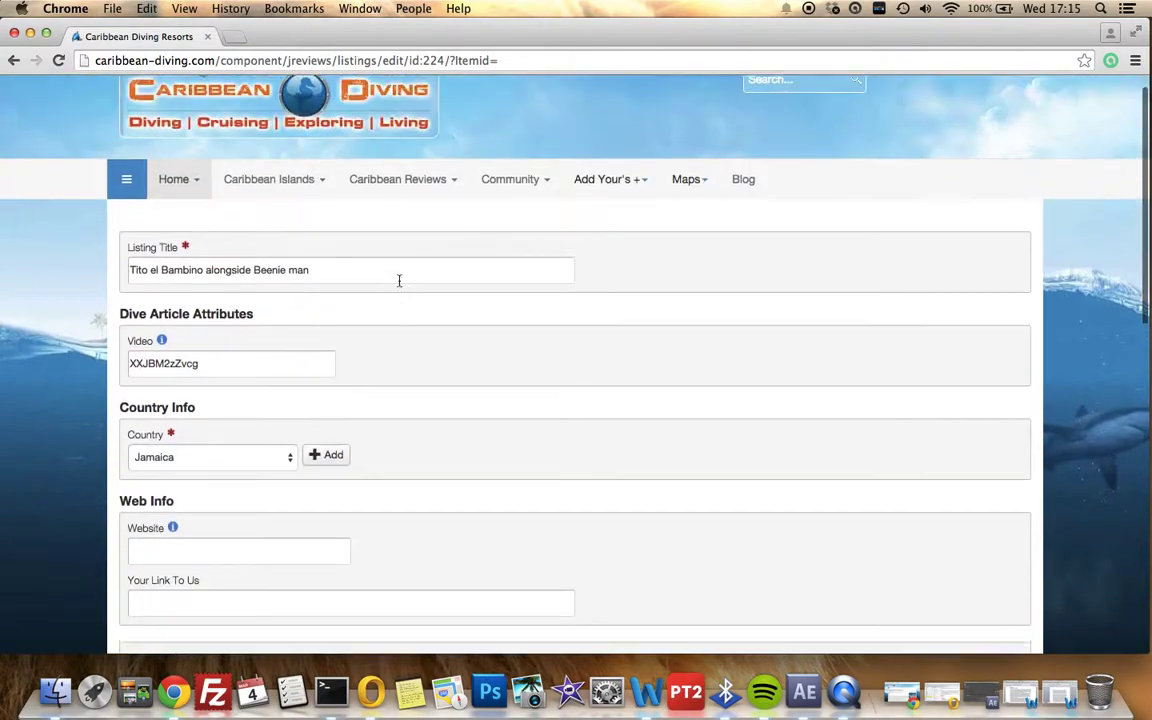
scroll(343, 436, "down", 15)
left_click(196, 515)
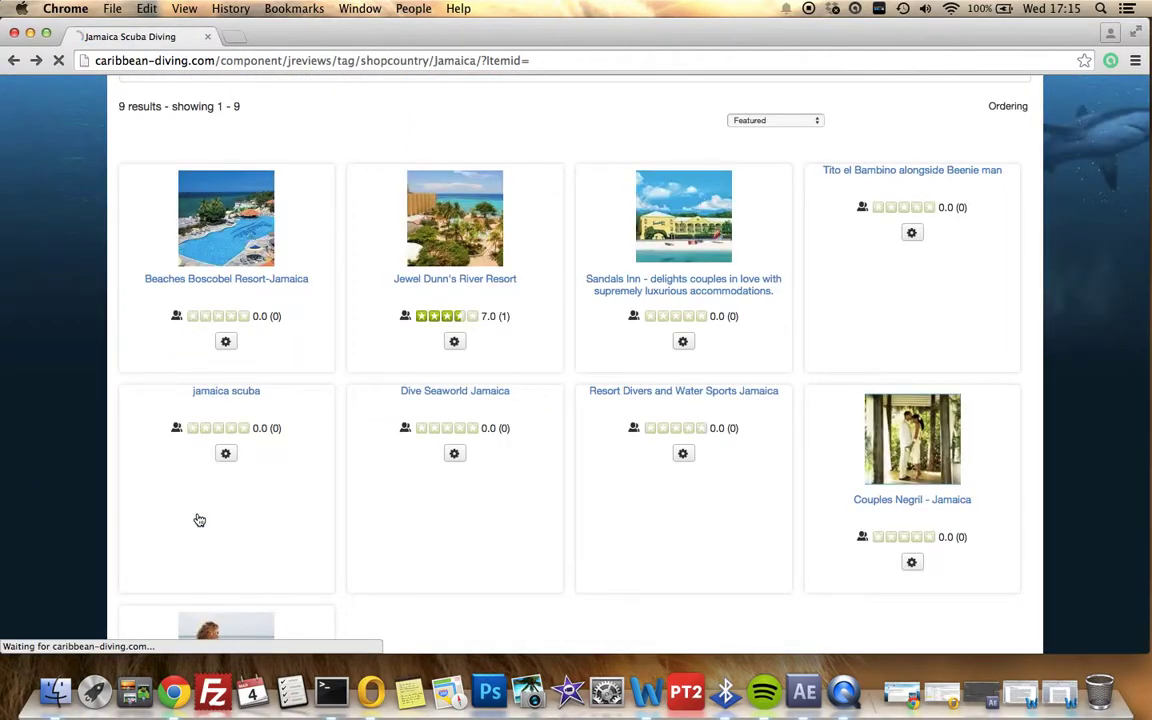
- Go from the Beaches Boscobel Resort-Jamaica listing to its Edit Media page
left_click(218, 281)
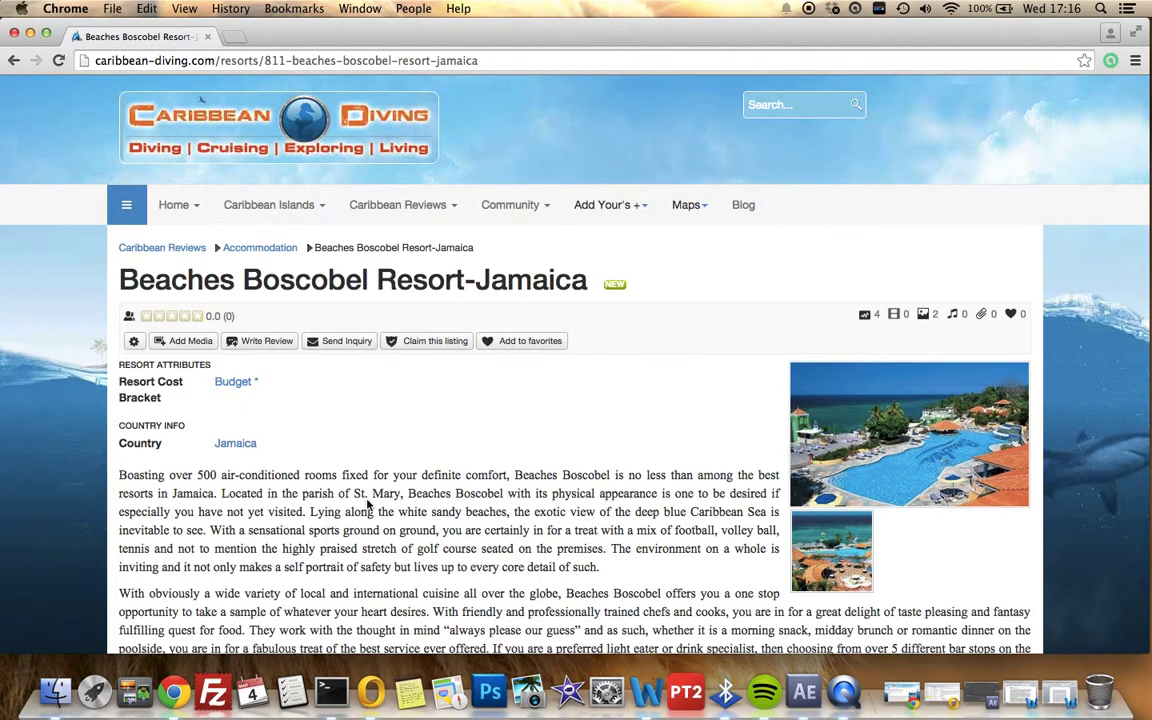
scroll(323, 513, "down", 3)
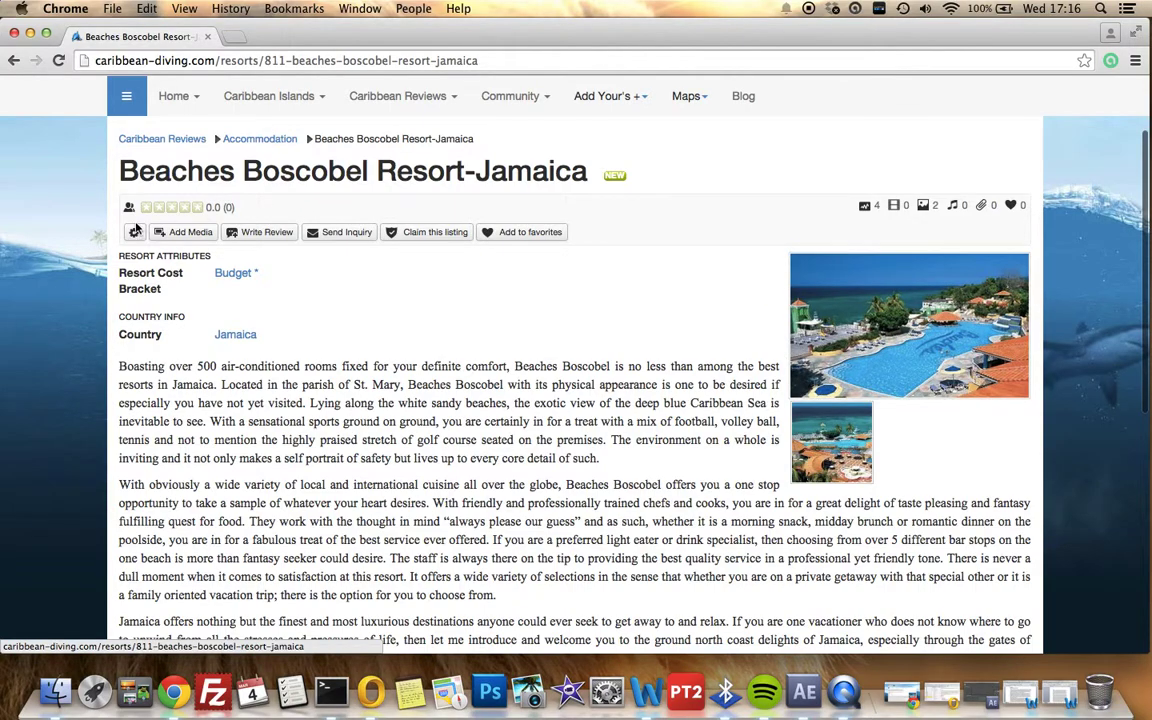
left_click(133, 232)
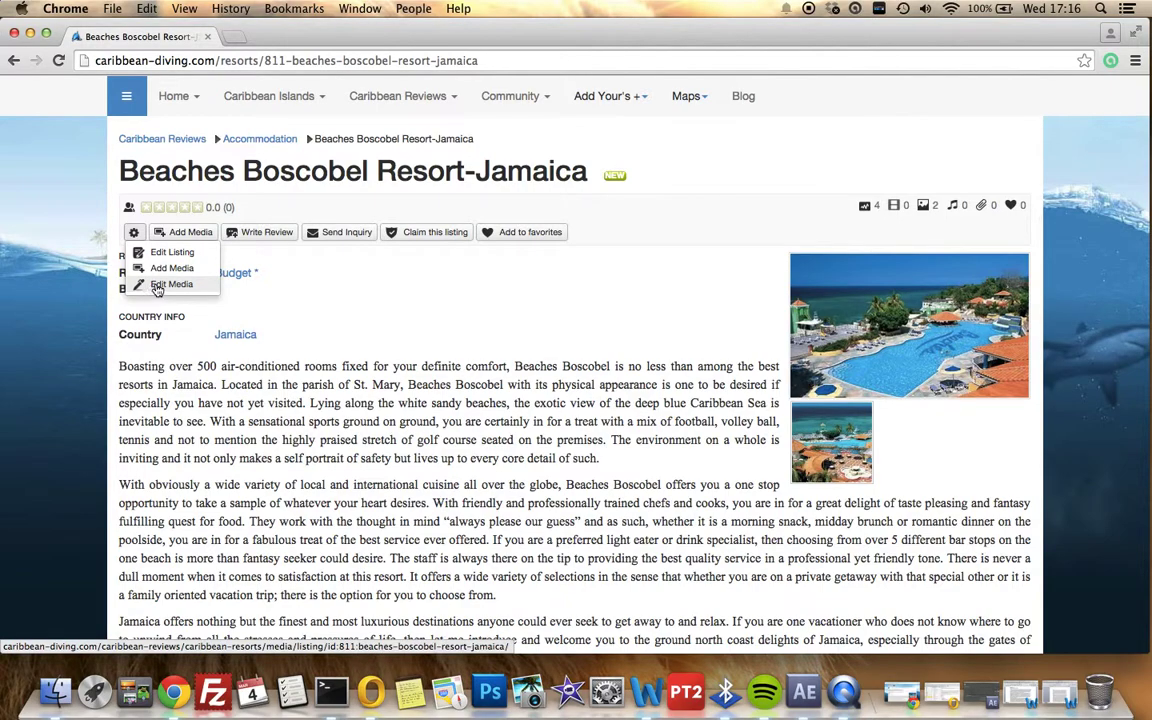
left_click(157, 287)
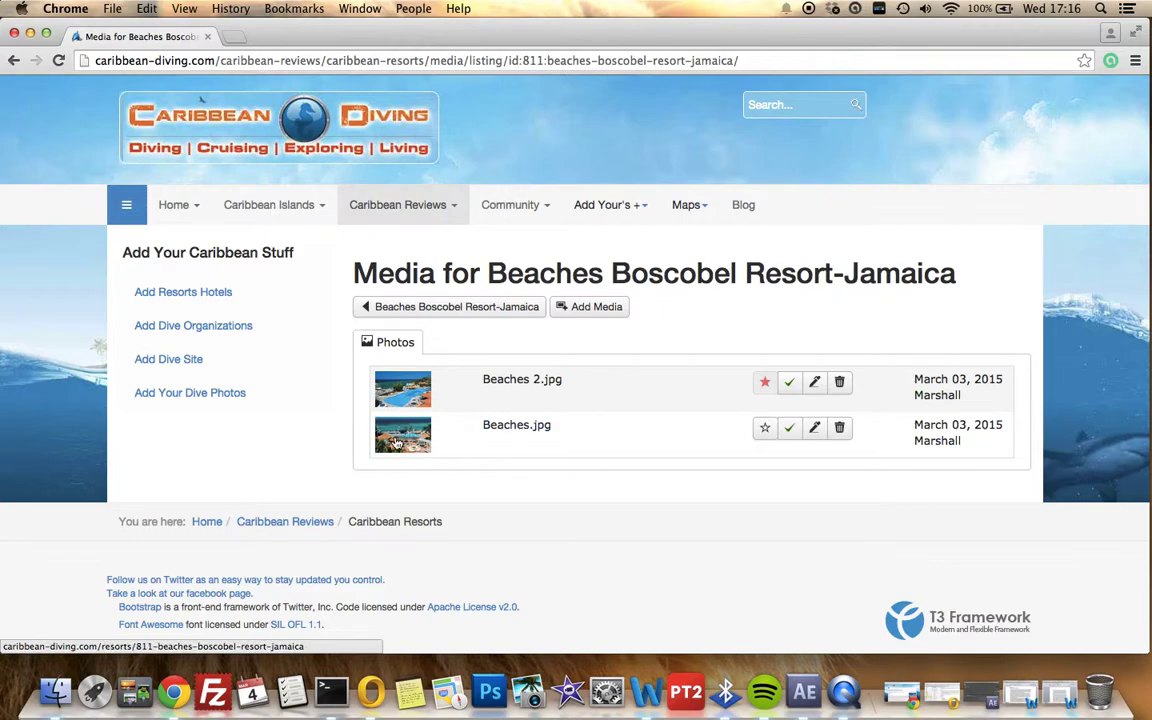
- Change the Beaches 2.jpg photo title to 'Beaches Resort Swimming Pool' and submit
left_click(812, 385)
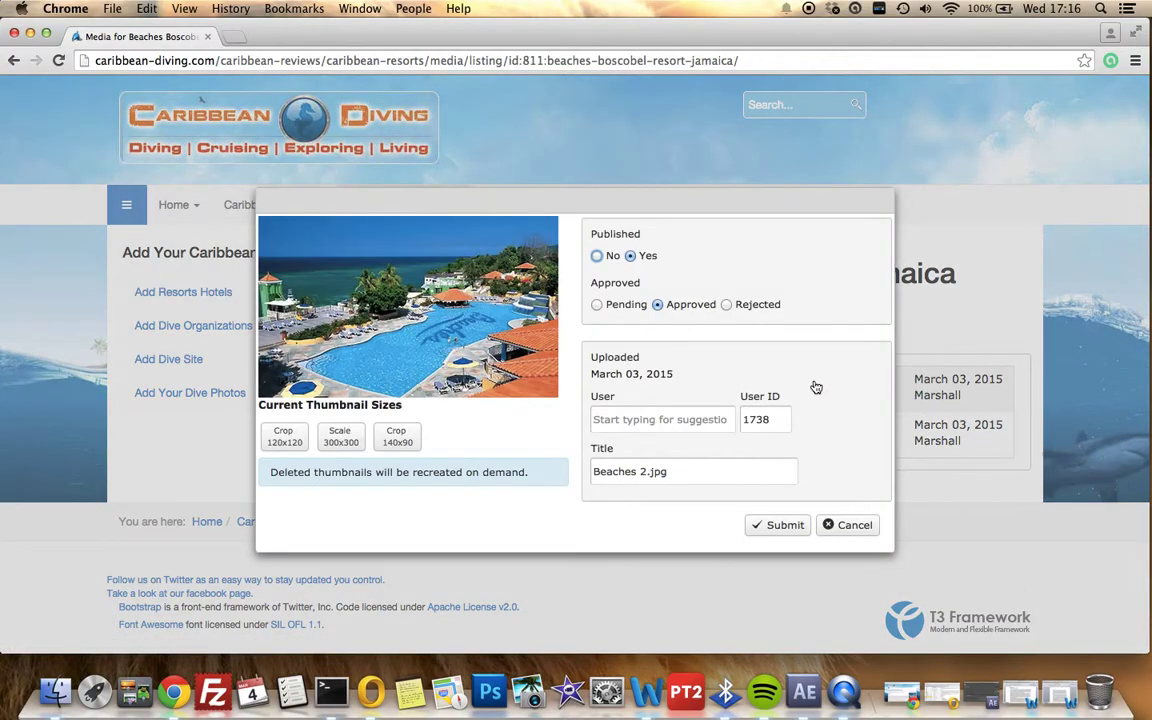
left_click_drag(681, 471, 638, 471)
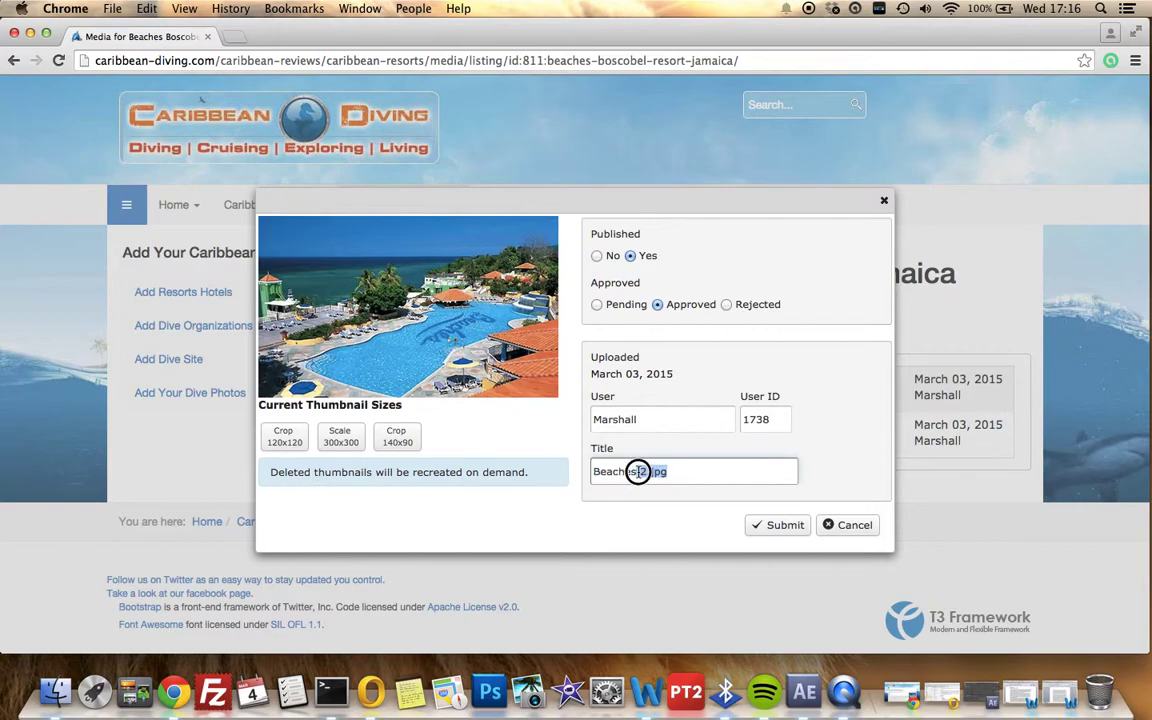
key("BackSpace")
type("Resort ")
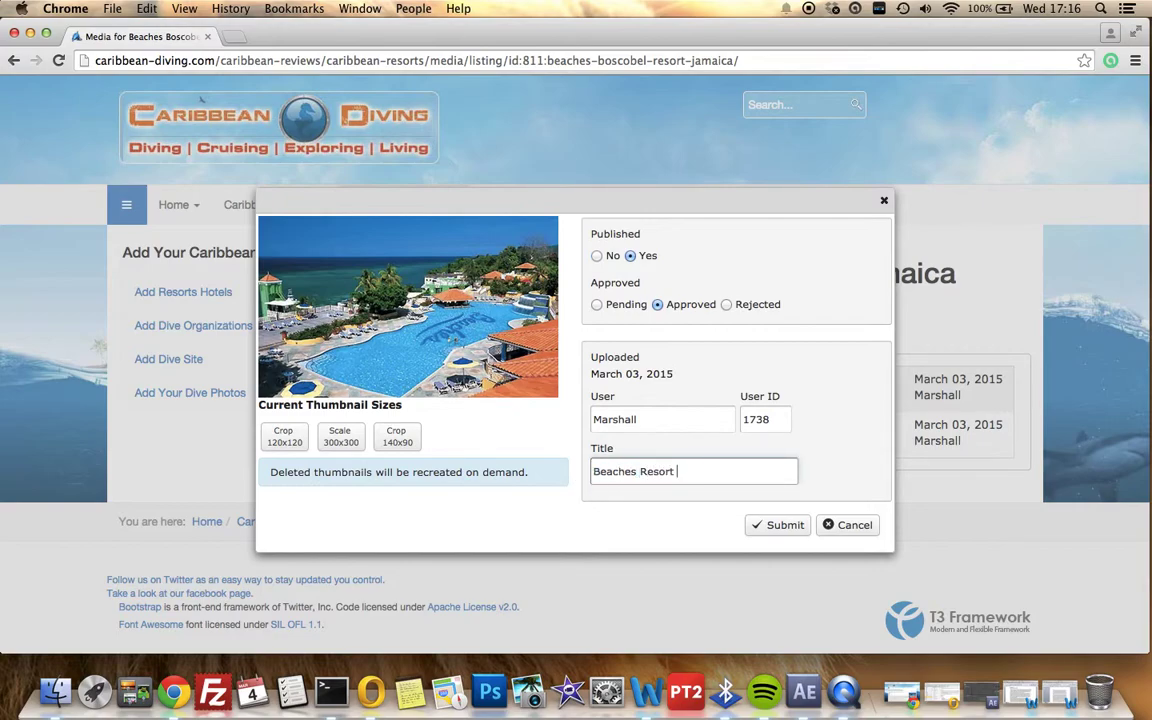
type("Swimming Poo")
left_click(697, 471)
type("m")
left_click(785, 527)
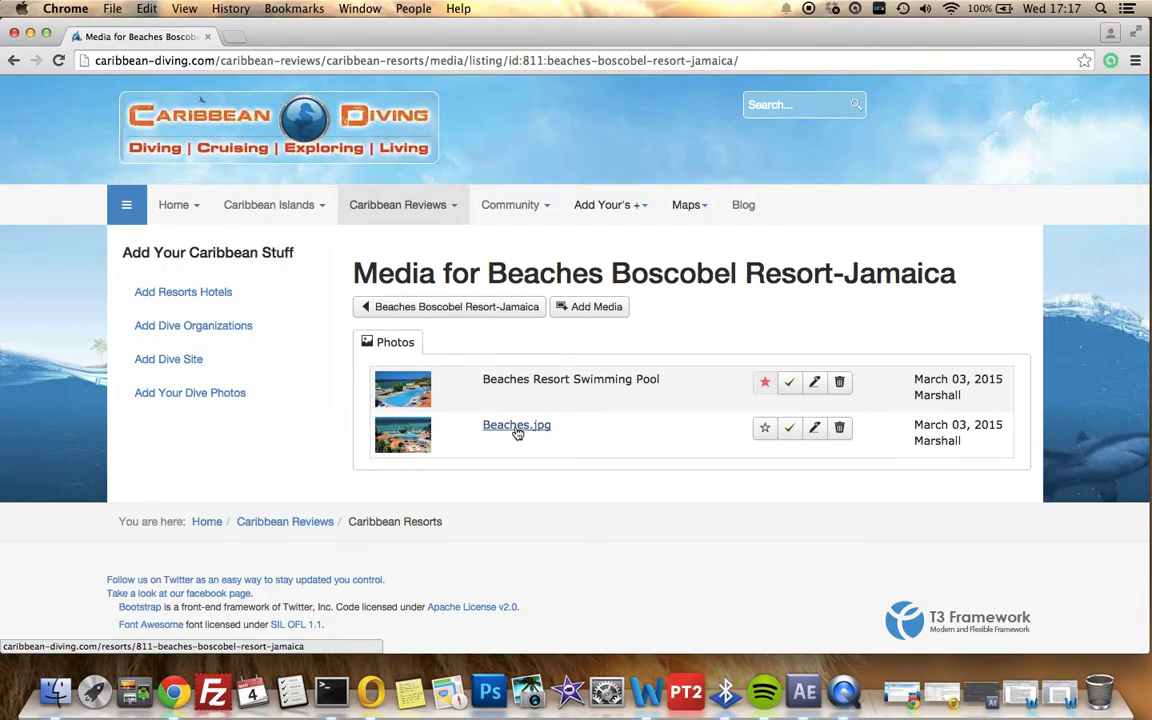
- Replace the Beaches.jpg photo title with 'General Resort View' and submit
left_click(815, 429)
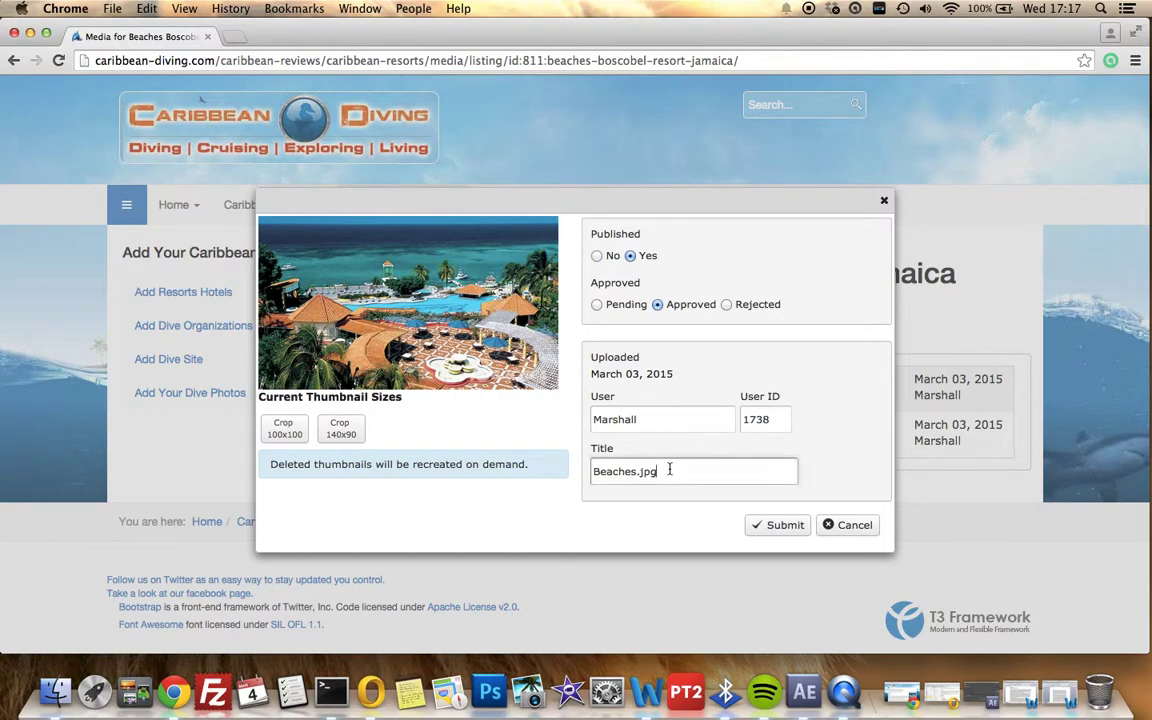
key("BackSpace")
key("BackSpace")
type("at")
key("BackSpace")
key("BackSpace")
key("BackSpace")
key("BackSpace")
key("BackSpace")
key("BackSpace")
key("BackSpace")
key("BackSpace")
type("General Re")
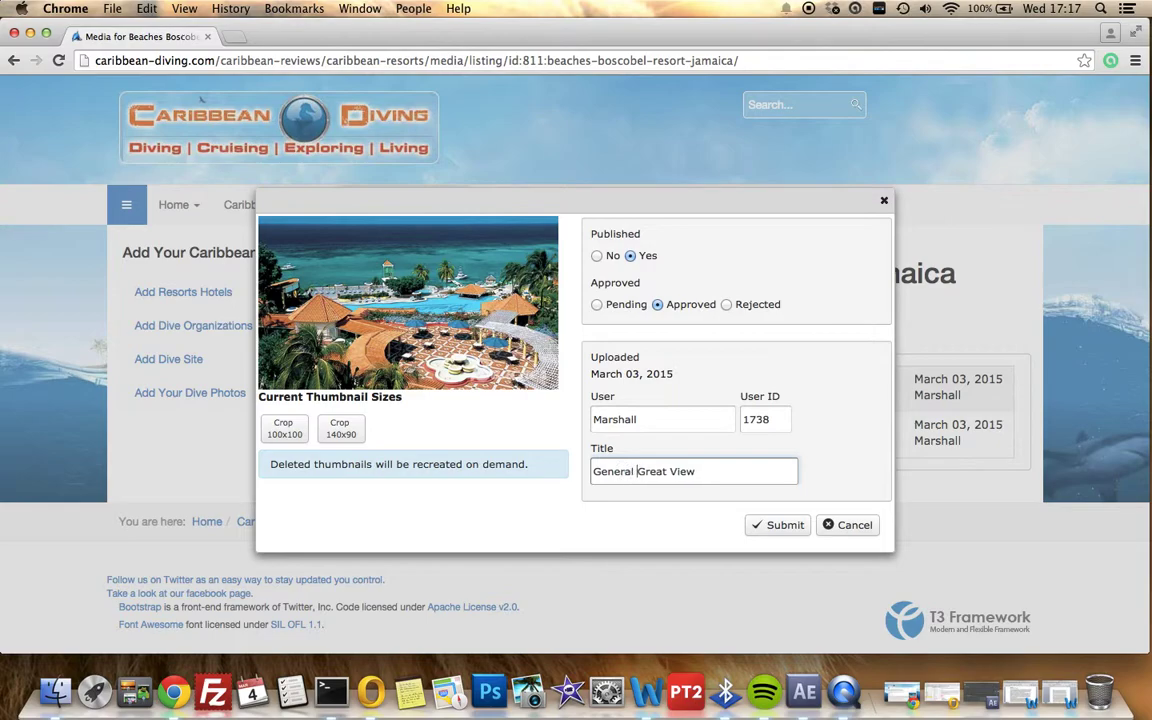
type("sort View")
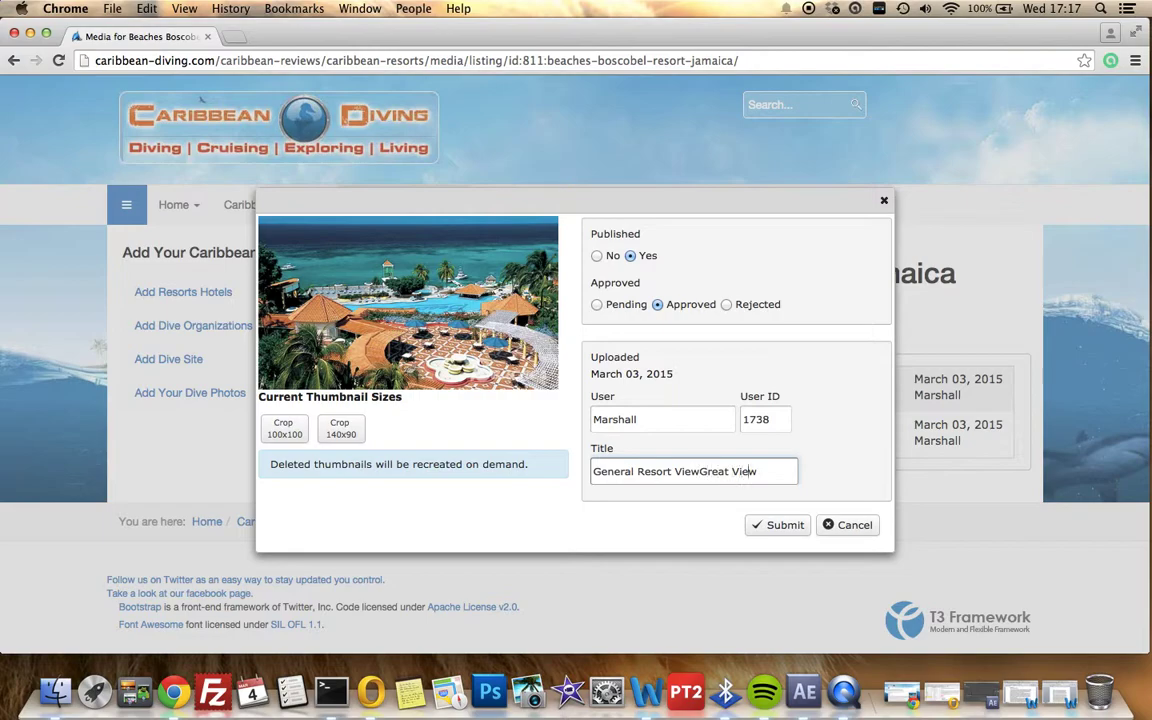
key("BackSpace")
key("BackSpace")
key("BackSpace")
key("BackSpace")
key("BackSpace")
key("BackSpace")
left_click(782, 528)
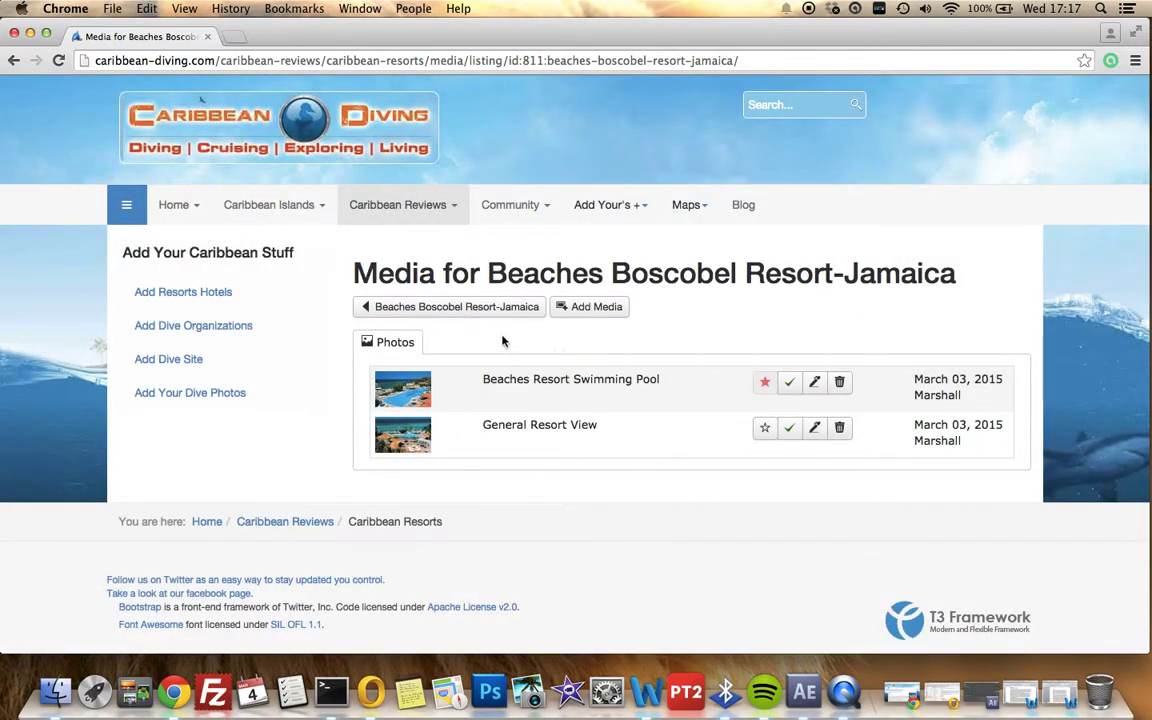
- Return to the Beaches Boscobel listing, look over its description, and bring up the gear menu
left_click(461, 312)
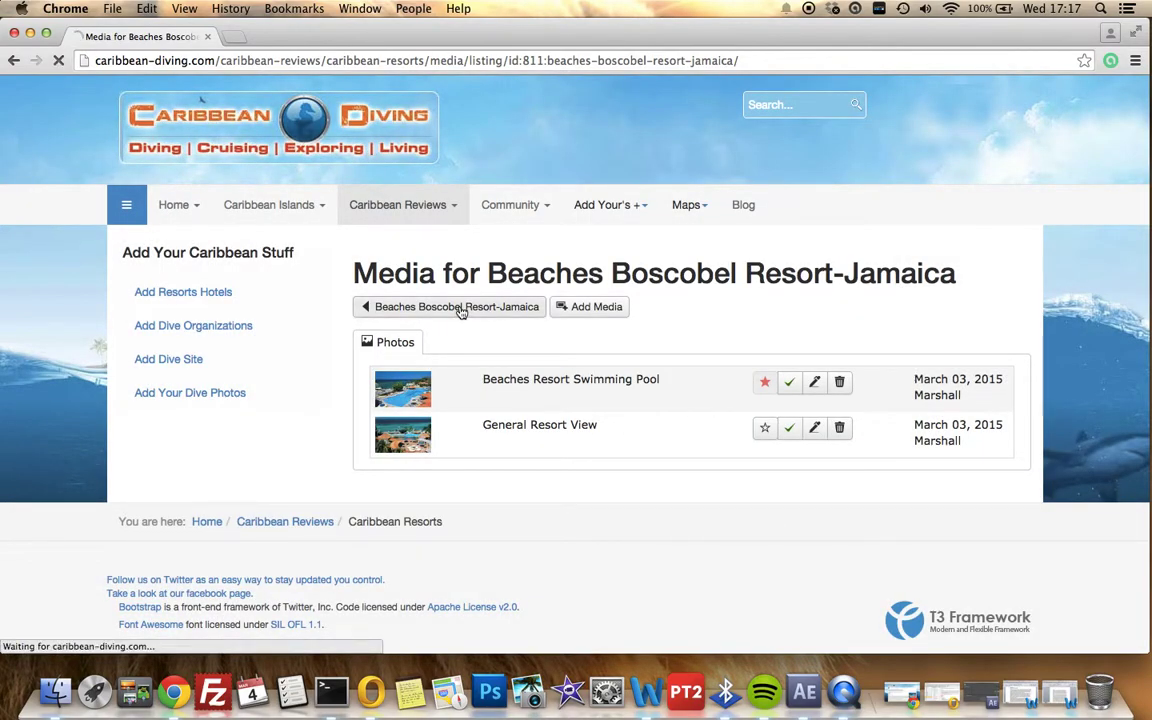
scroll(432, 441, "down", 2)
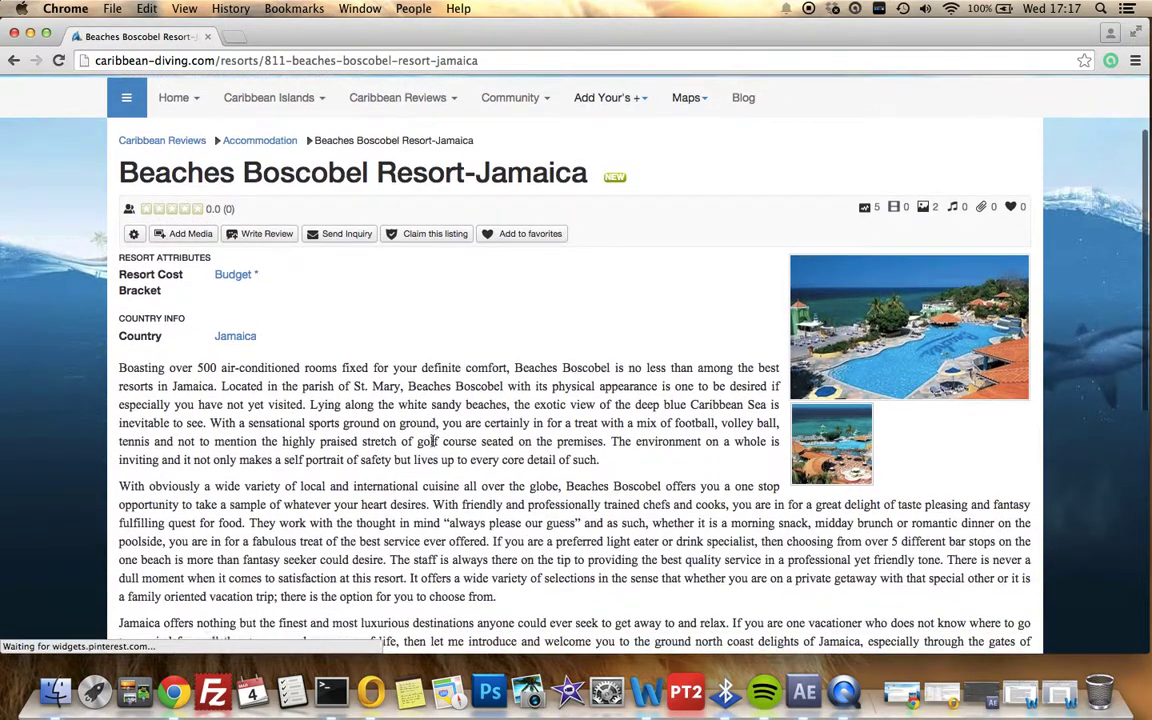
scroll(432, 441, "down", 3)
scroll(340, 401, "down", 2)
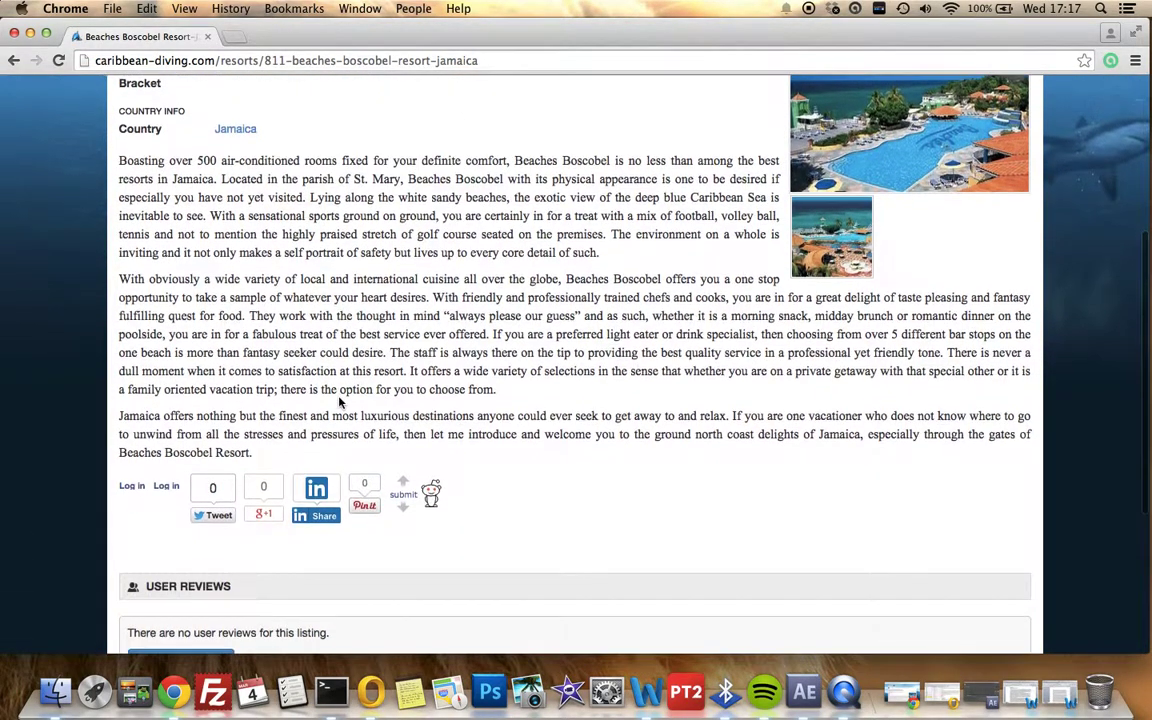
scroll(340, 401, "up", 3)
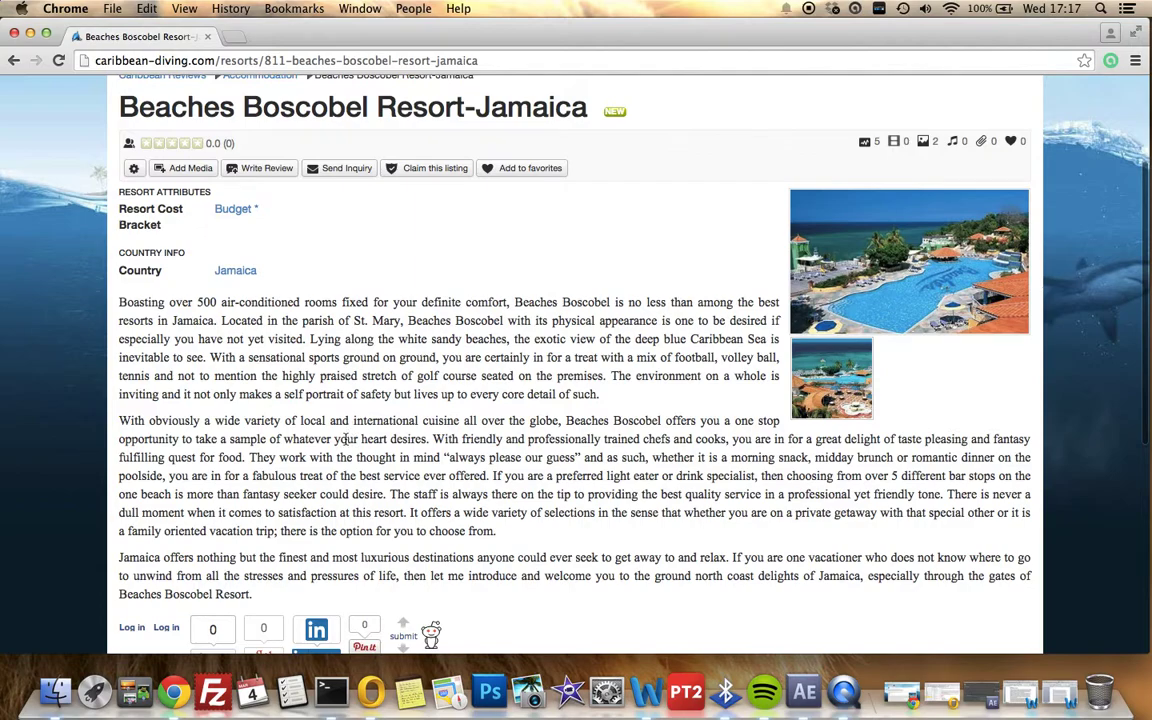
scroll(310, 396, "up", 1)
left_click_drag(376, 118, 419, 118)
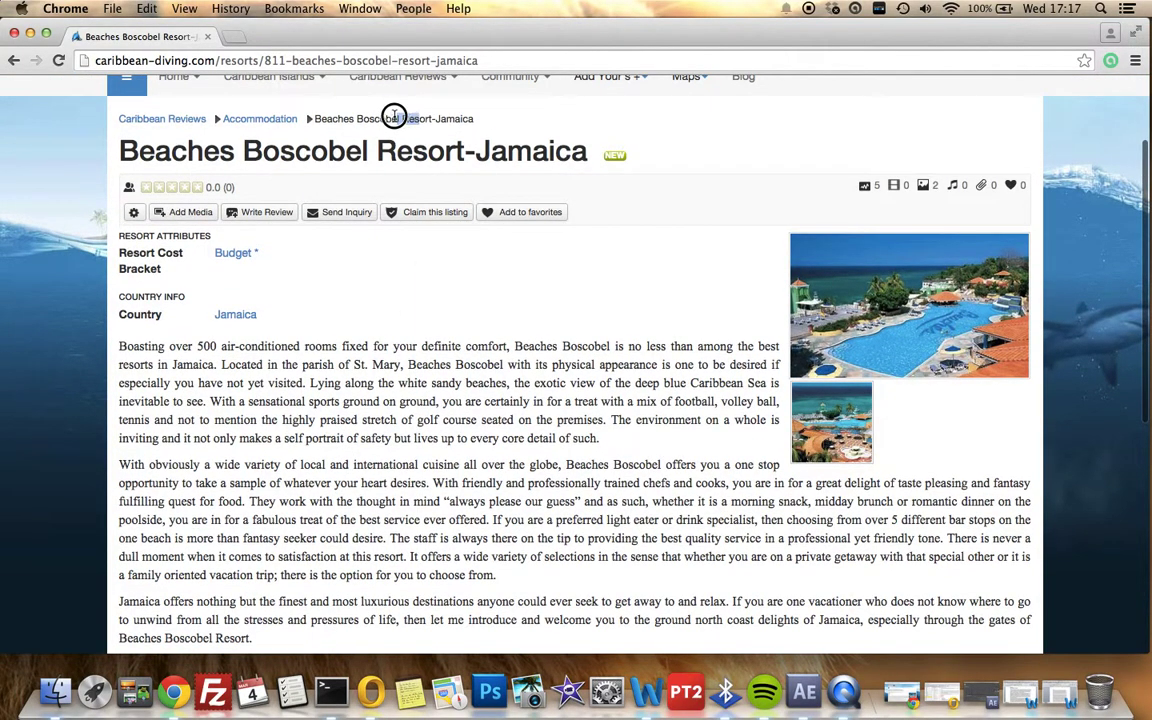
left_click_drag(119, 346, 238, 347)
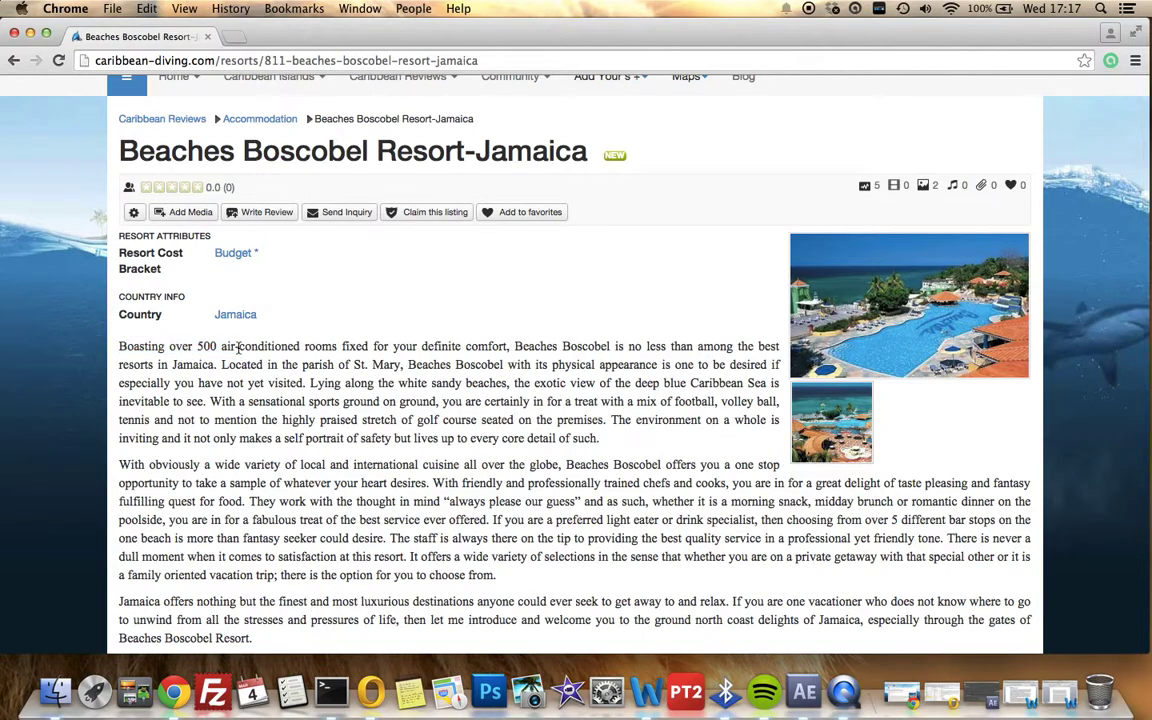
left_click(134, 213)
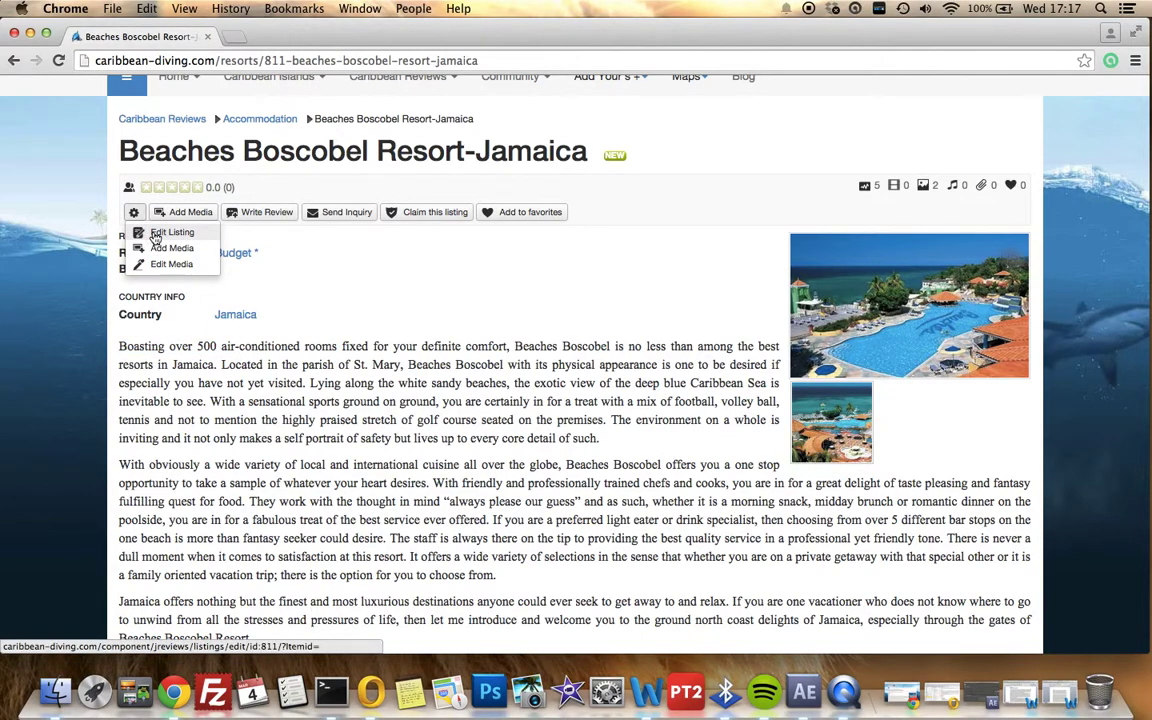
- In Edit Listing, remove the formatting from the entire description and submit the listing
left_click(155, 234)
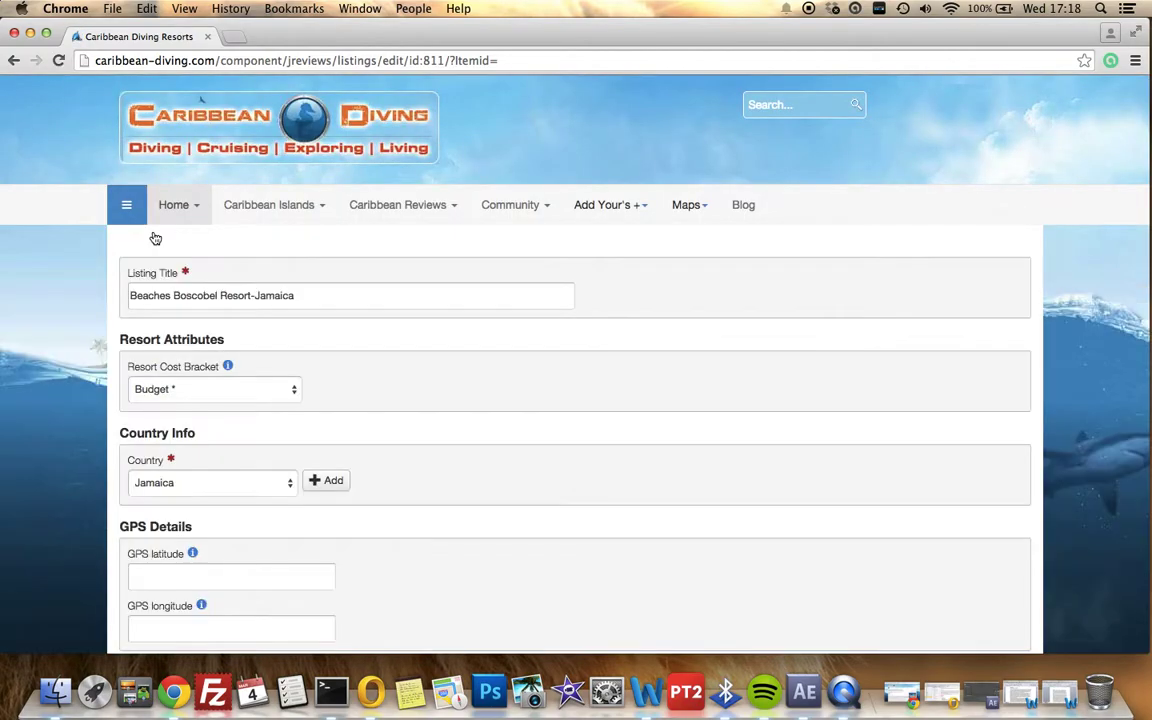
scroll(97, 343, "down", 5)
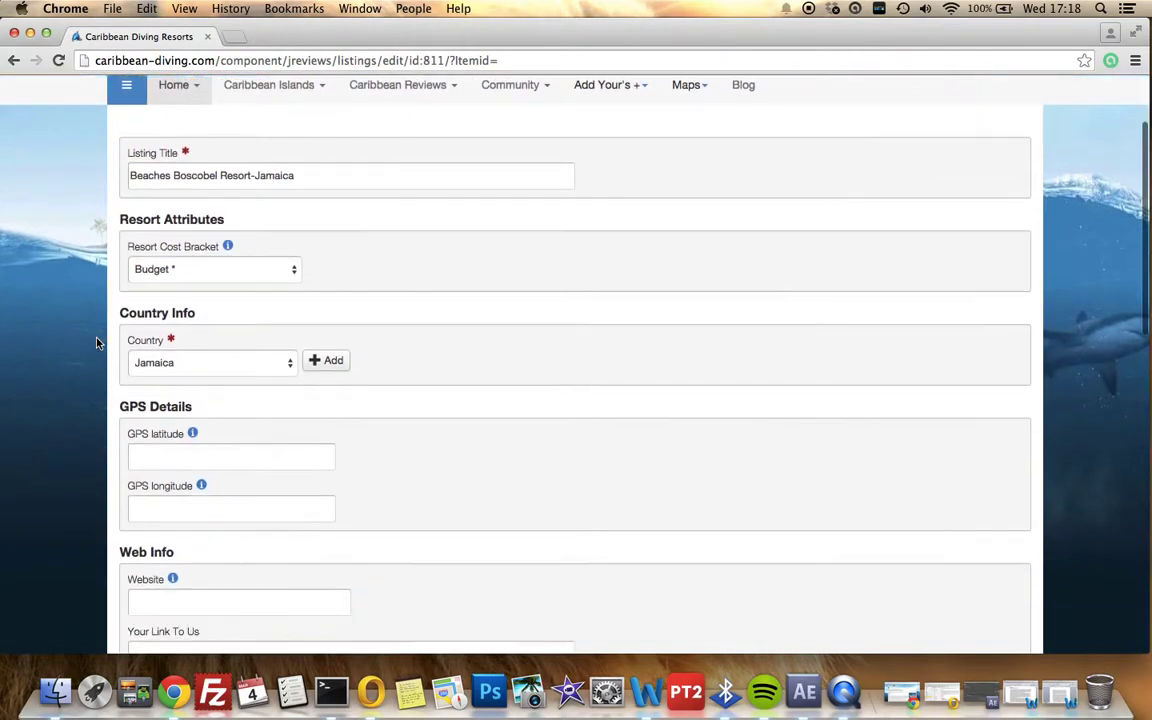
scroll(97, 343, "down", 2)
scroll(97, 343, "down", 10)
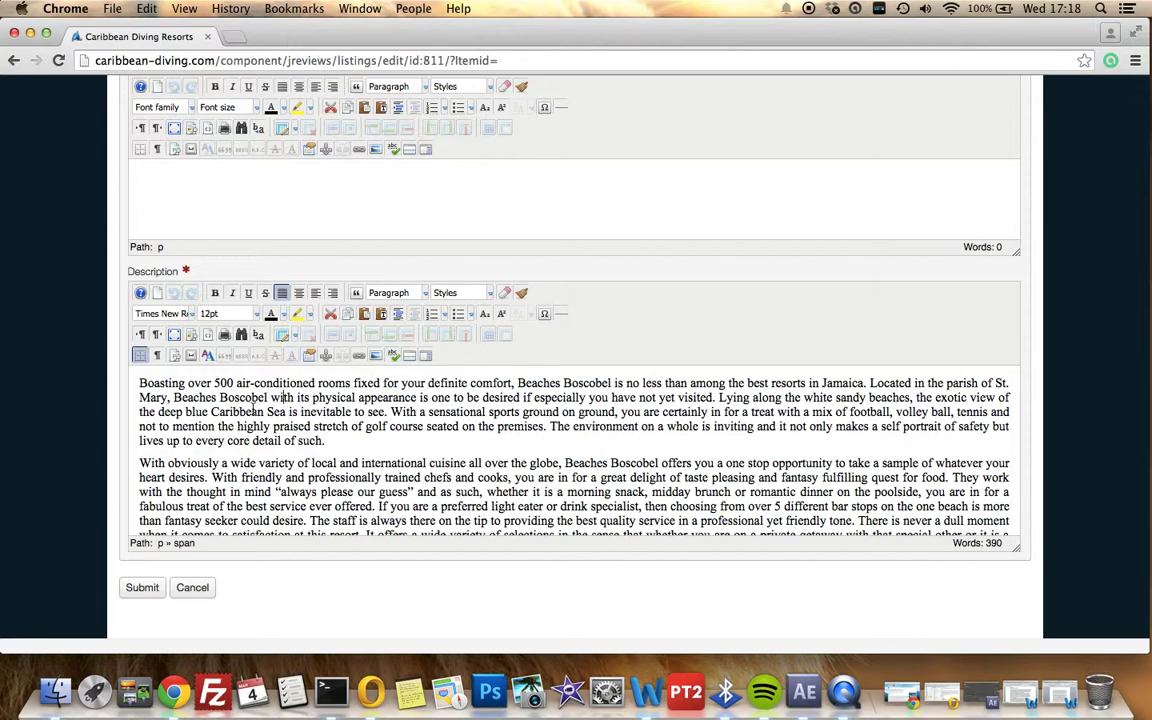
scroll(253, 410, "up", 1)
key("super+a")
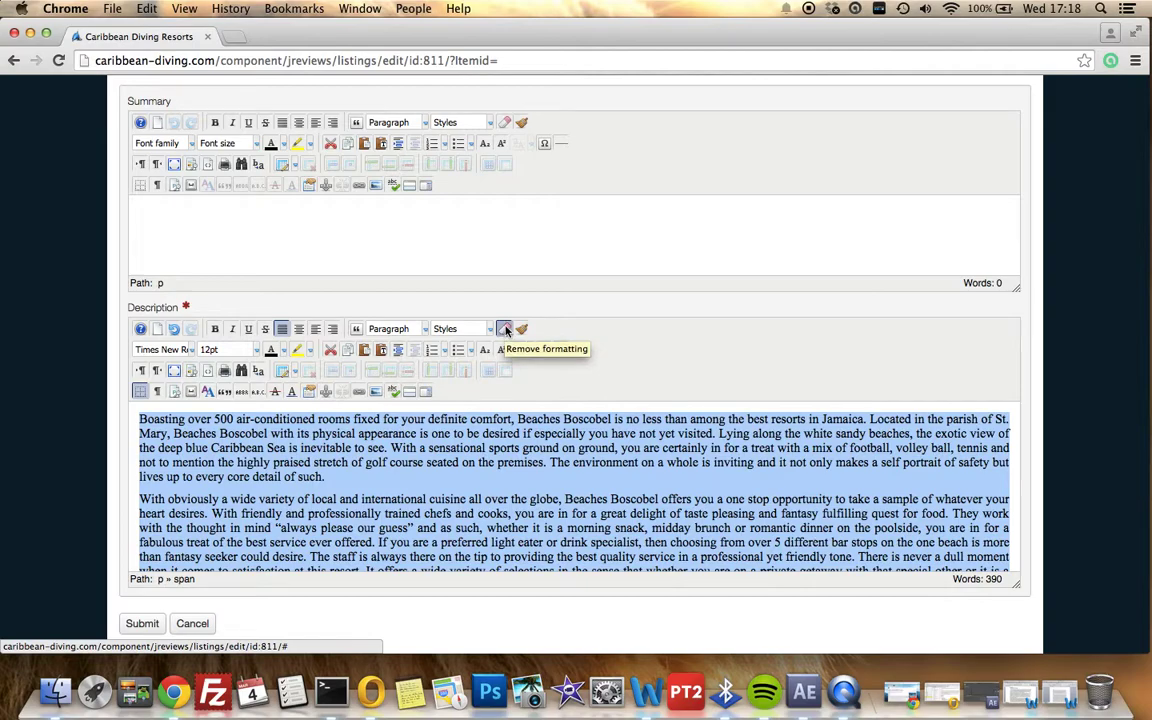
left_click(505, 330)
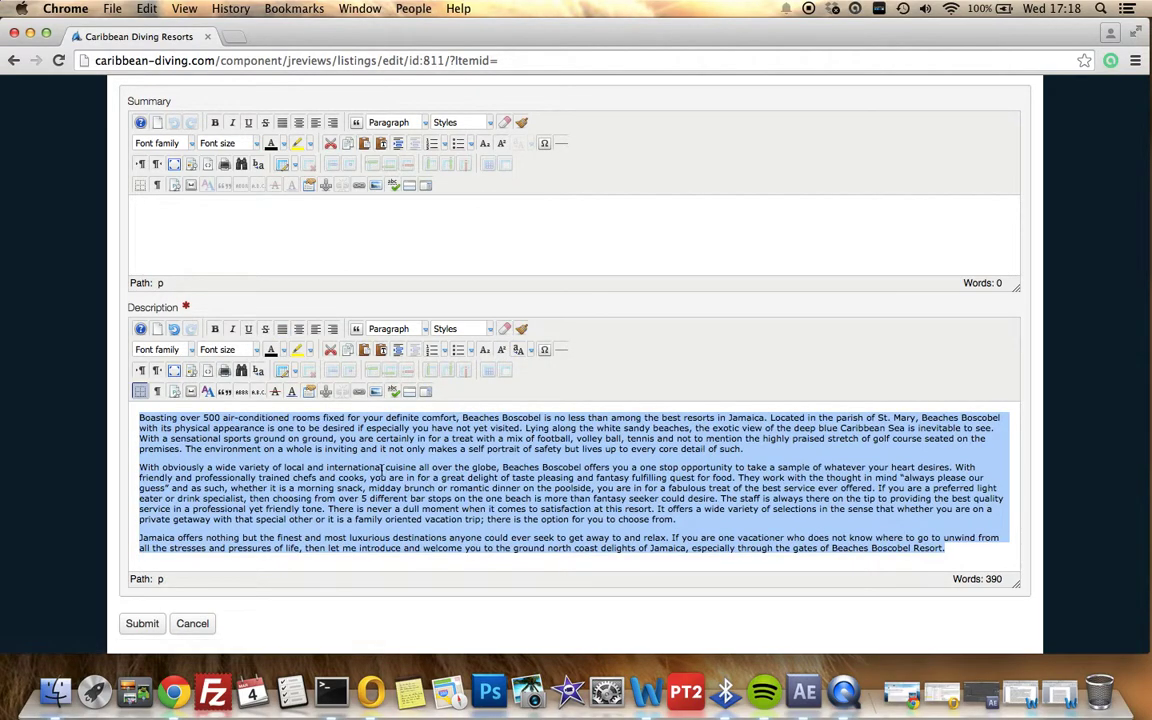
left_click(383, 467)
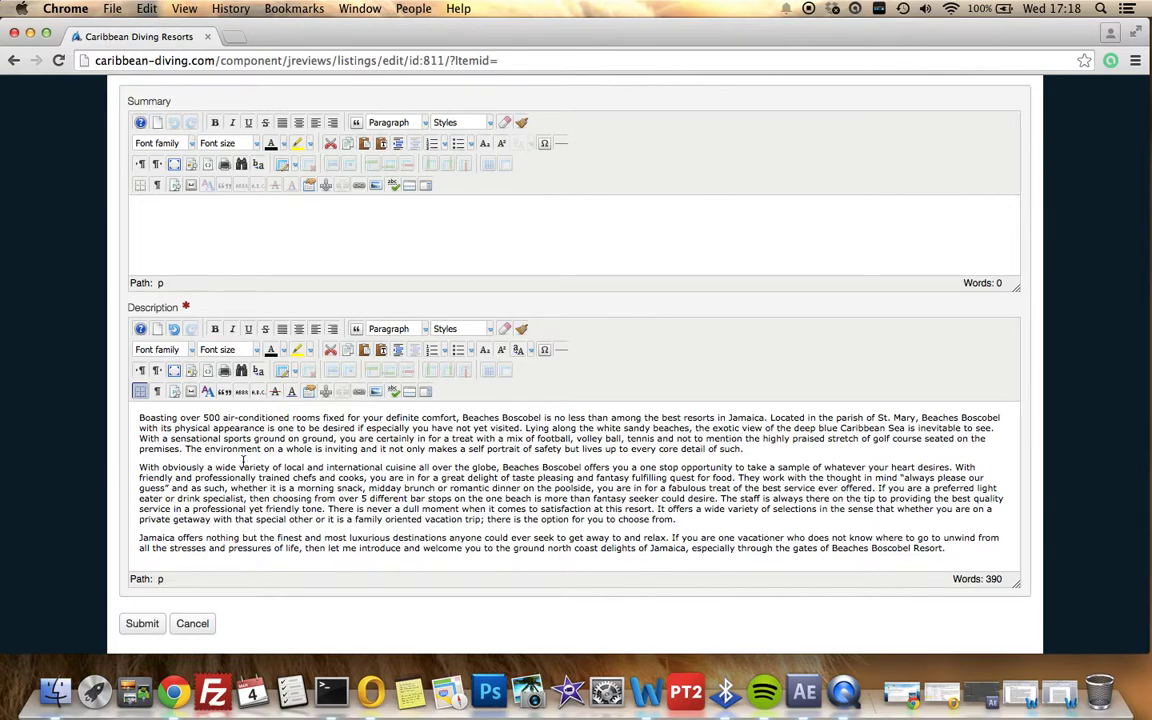
left_click(145, 624)
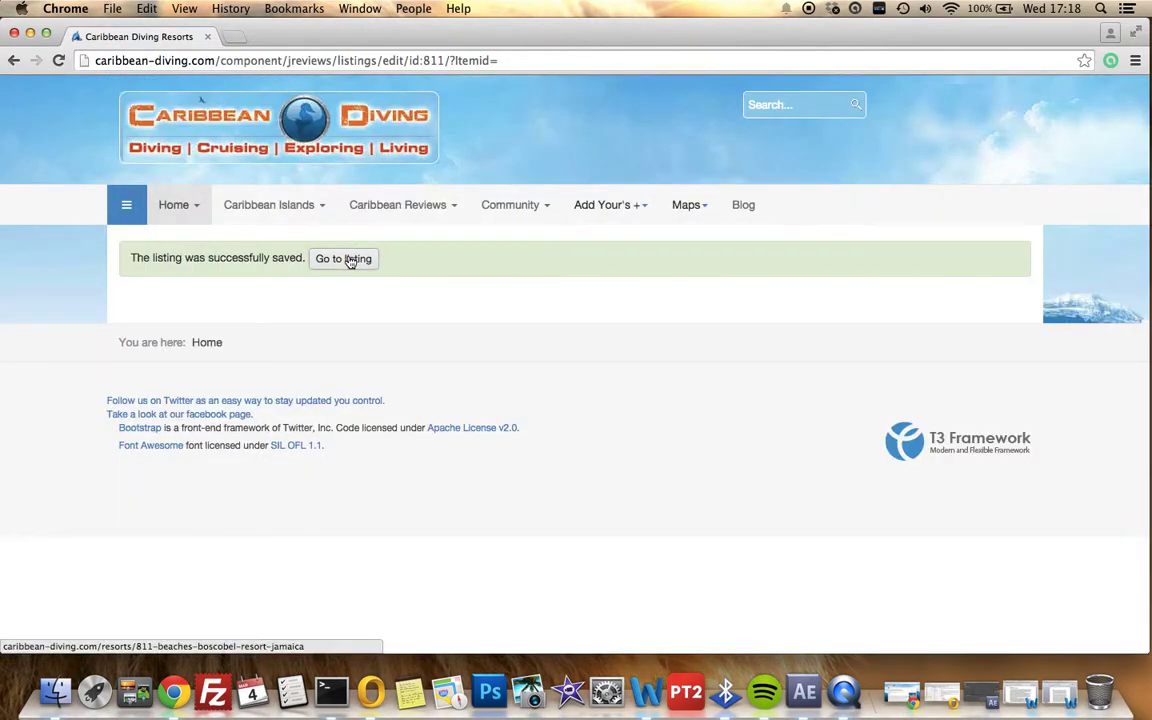
- View the saved Beaches Boscobel listing and check its cleaned description
left_click(350, 261)
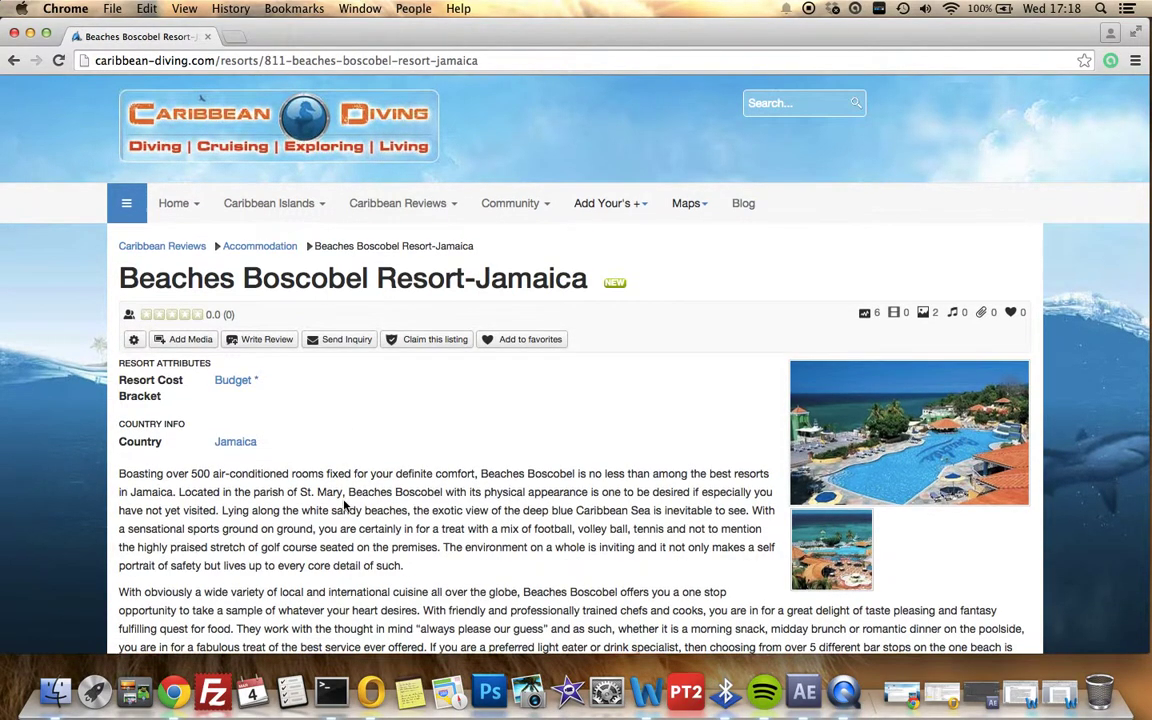
scroll(345, 502, "down", 5)
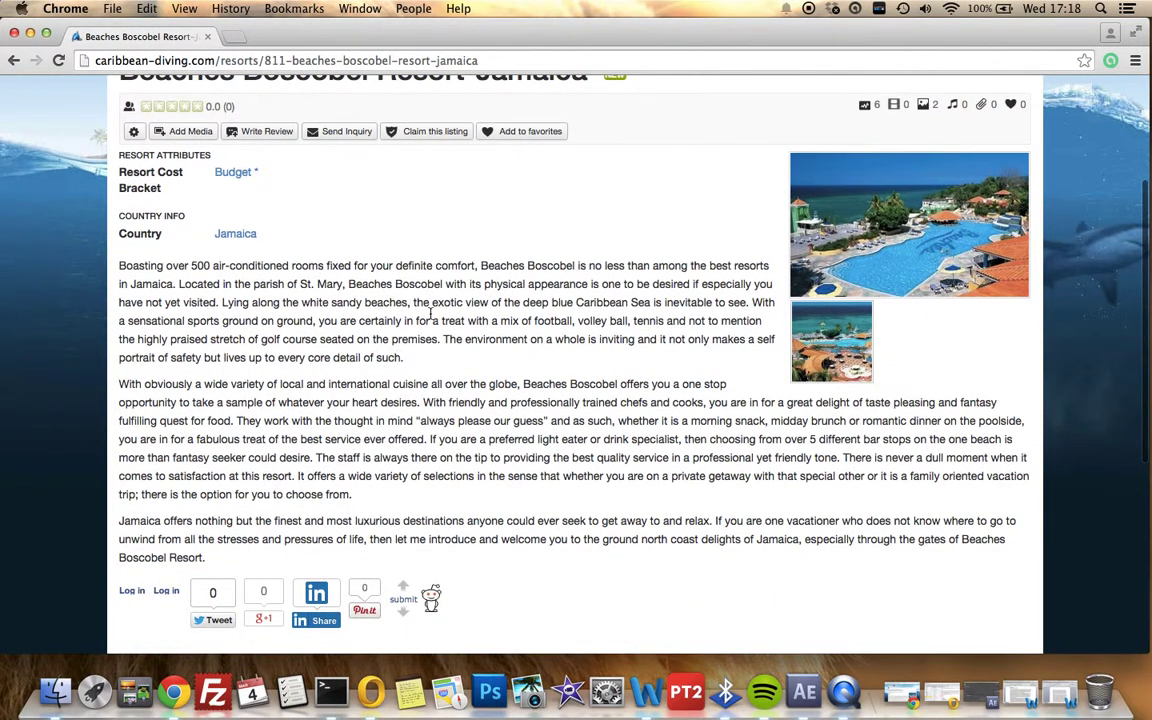
scroll(432, 316, "up", 3)
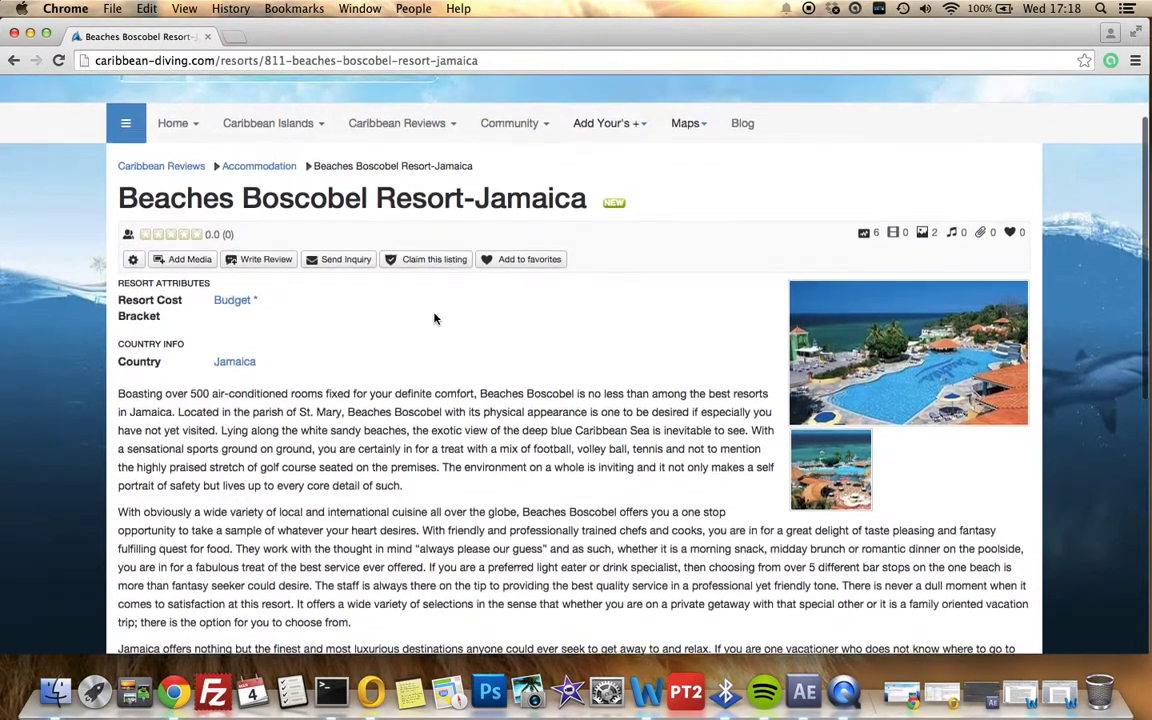
scroll(434, 318, "up", 1)
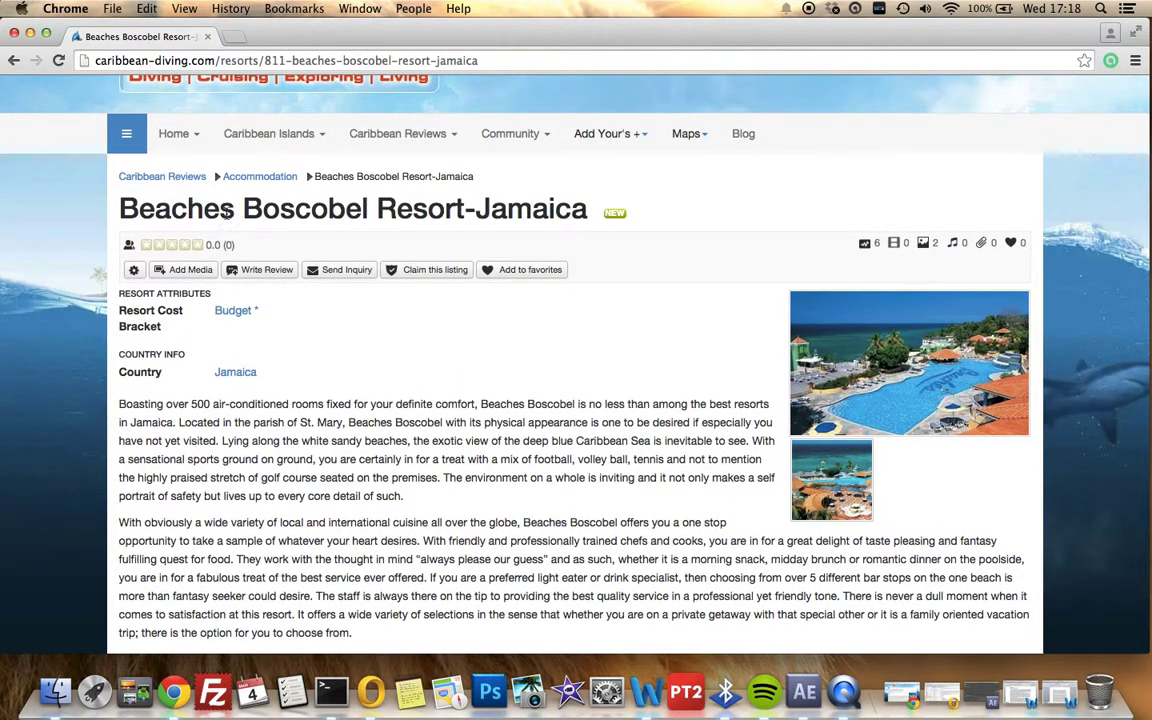
- Navigate from Caribbean Reviews to the Jamaica Vacations and Scuba Diving island page
left_click(176, 184)
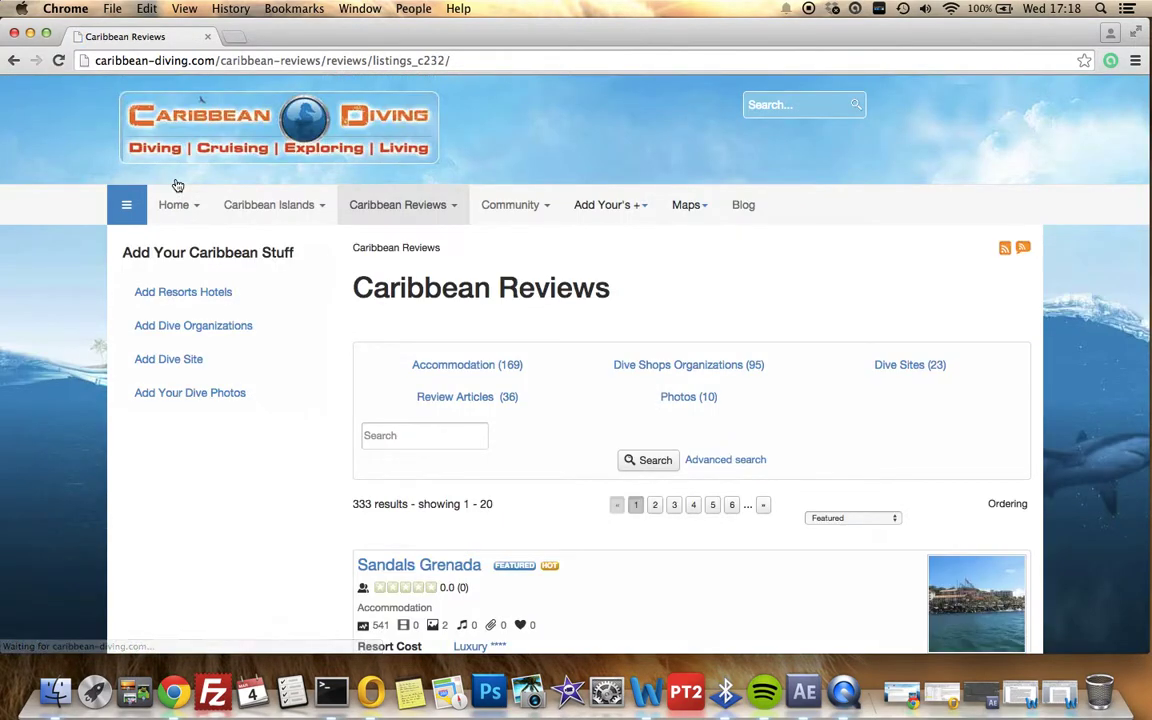
scroll(270, 474, "down", 1)
scroll(270, 474, "down", 1)
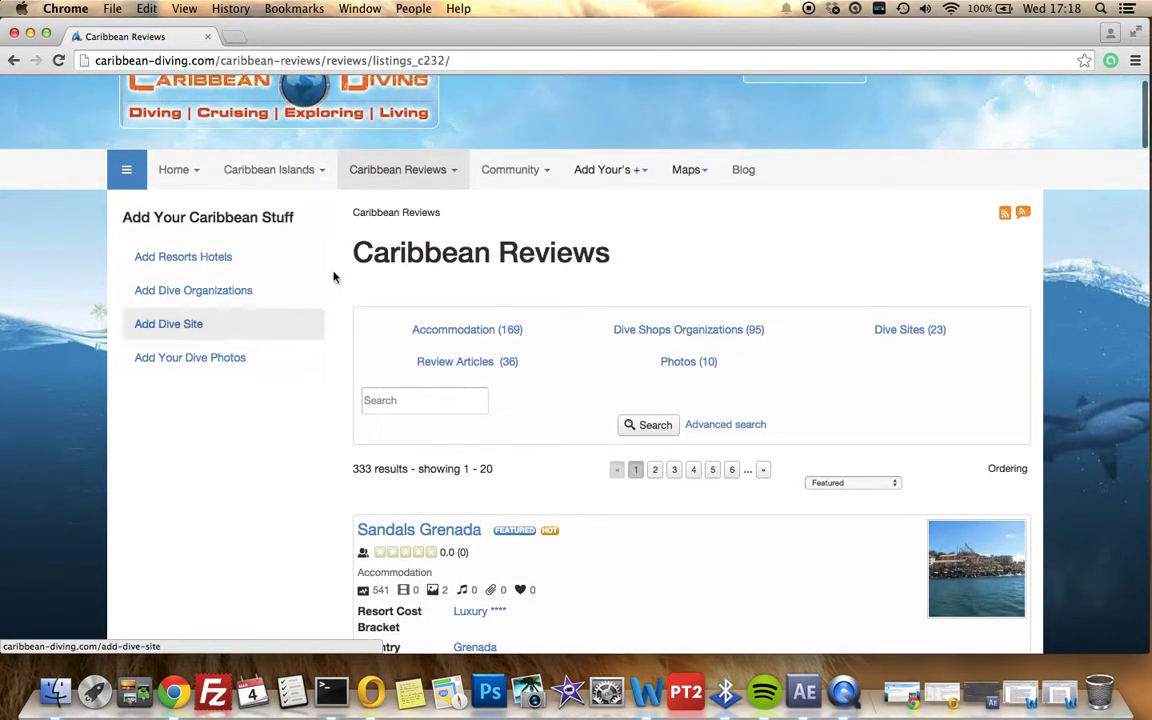
mouse_move(292, 174)
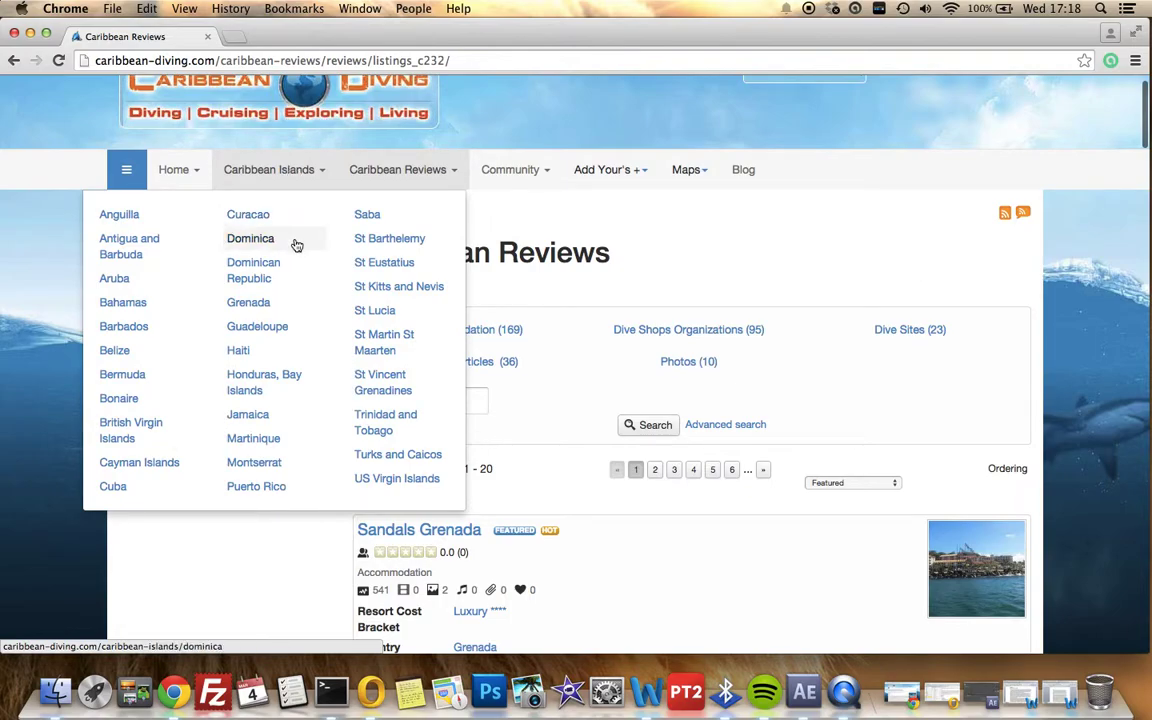
mouse_move(257, 175)
left_click(261, 418)
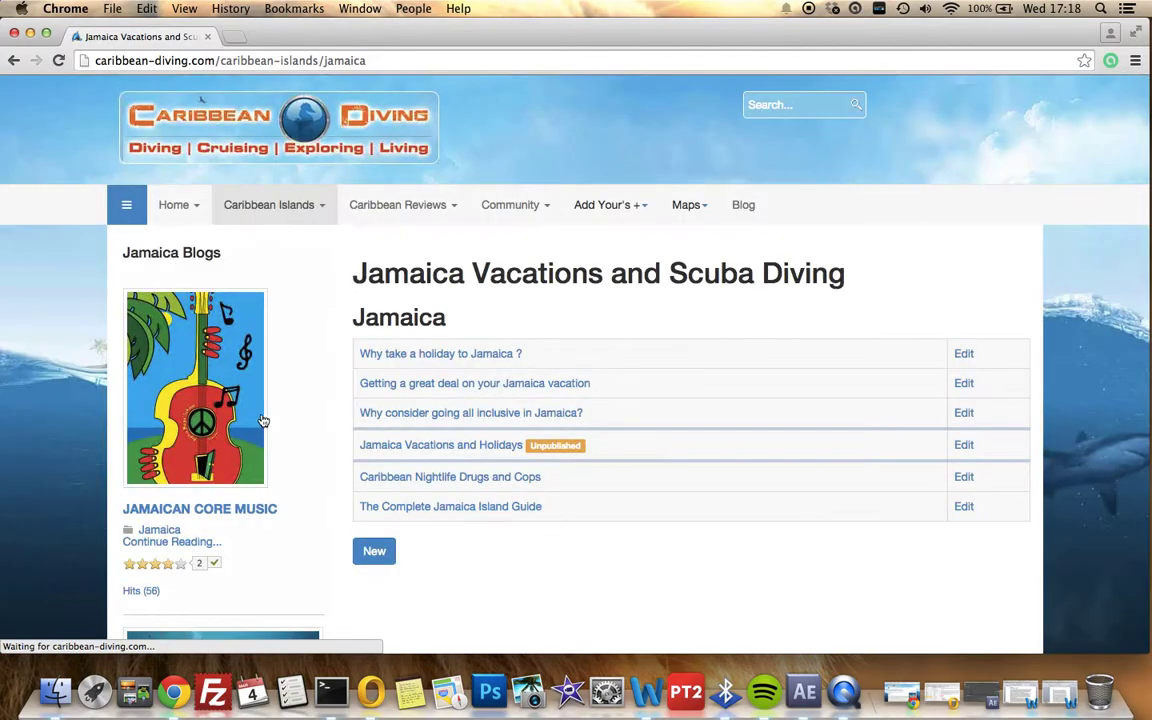
scroll(324, 387, "down", 4)
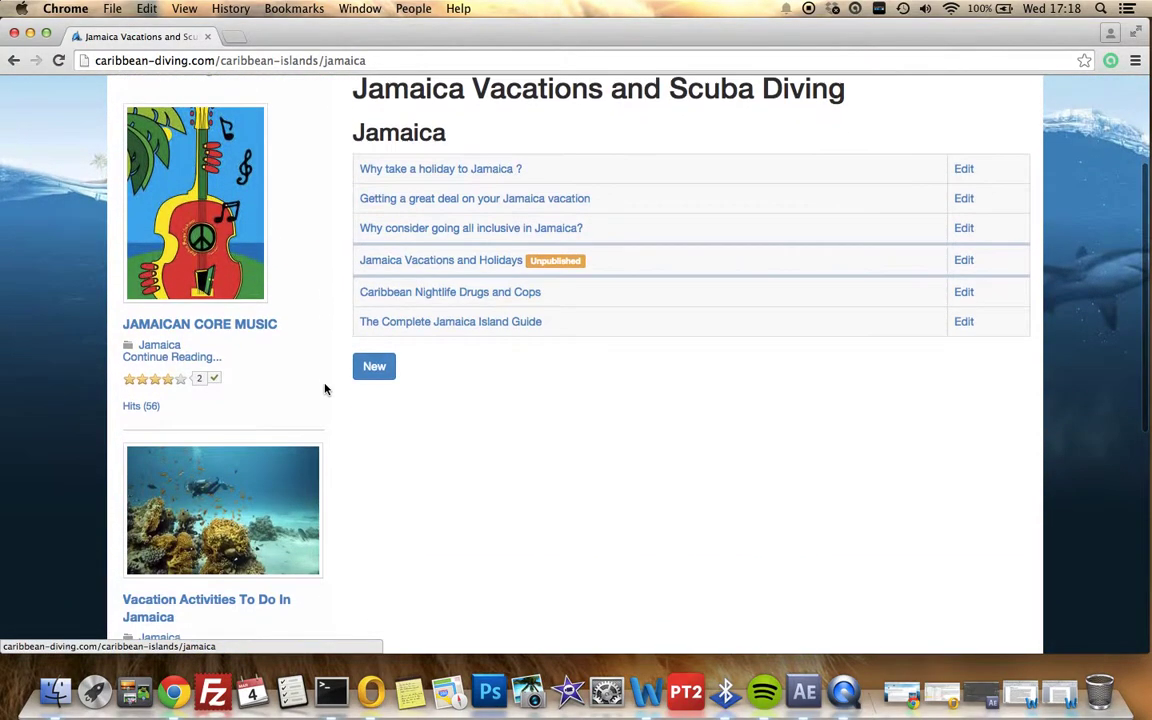
scroll(324, 387, "up", 4)
scroll(310, 389, "down", 1)
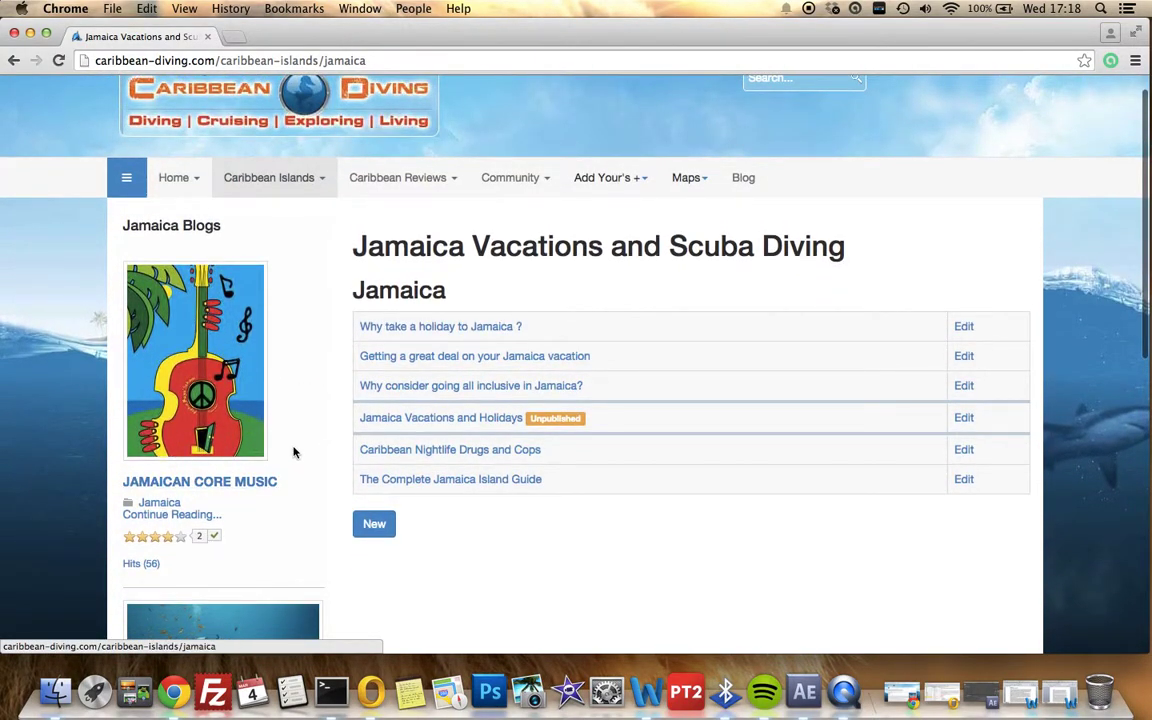
scroll(293, 452, "up", 1)
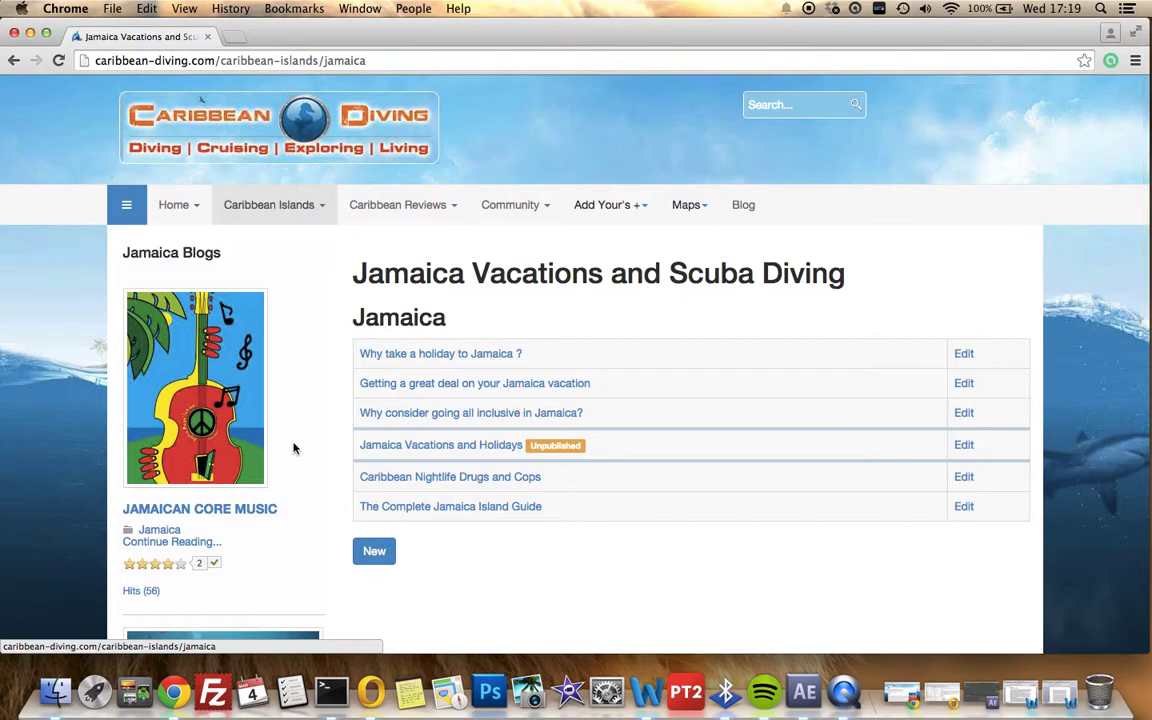
mouse_move(408, 210)
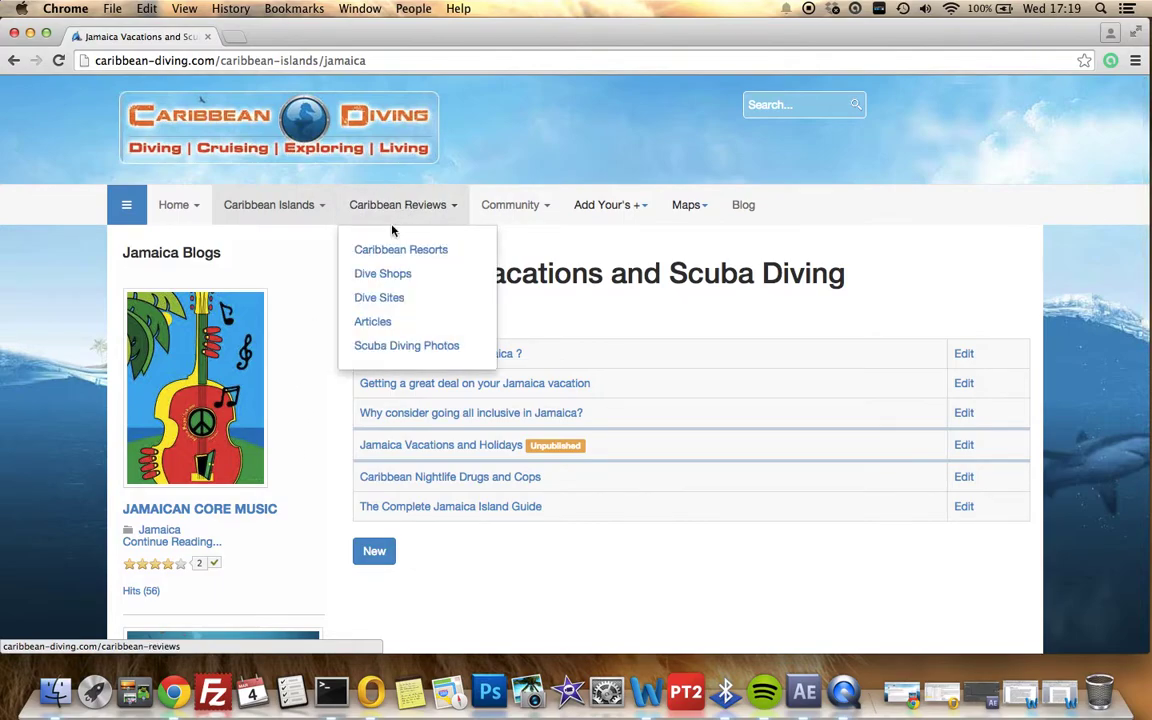
- Go through Caribbean Resorts to the Jamaica tag results listing 9 resorts and dive entries
left_click(391, 255)
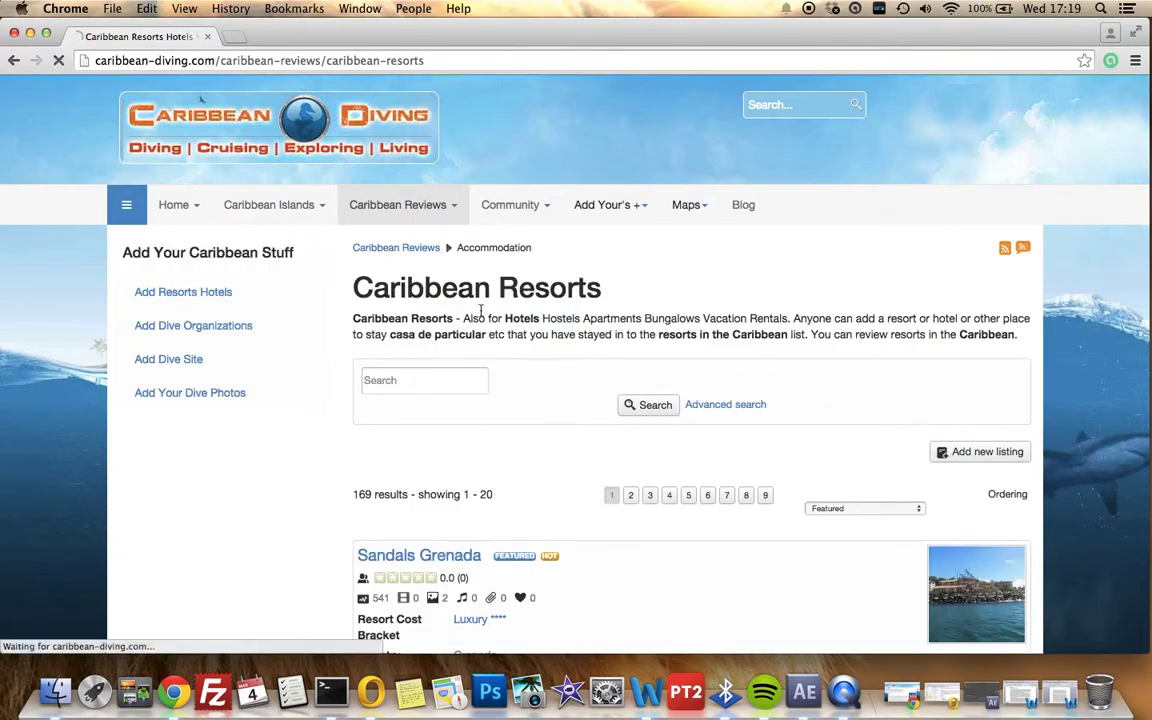
scroll(491, 403, "down", 2)
scroll(491, 403, "down", 3)
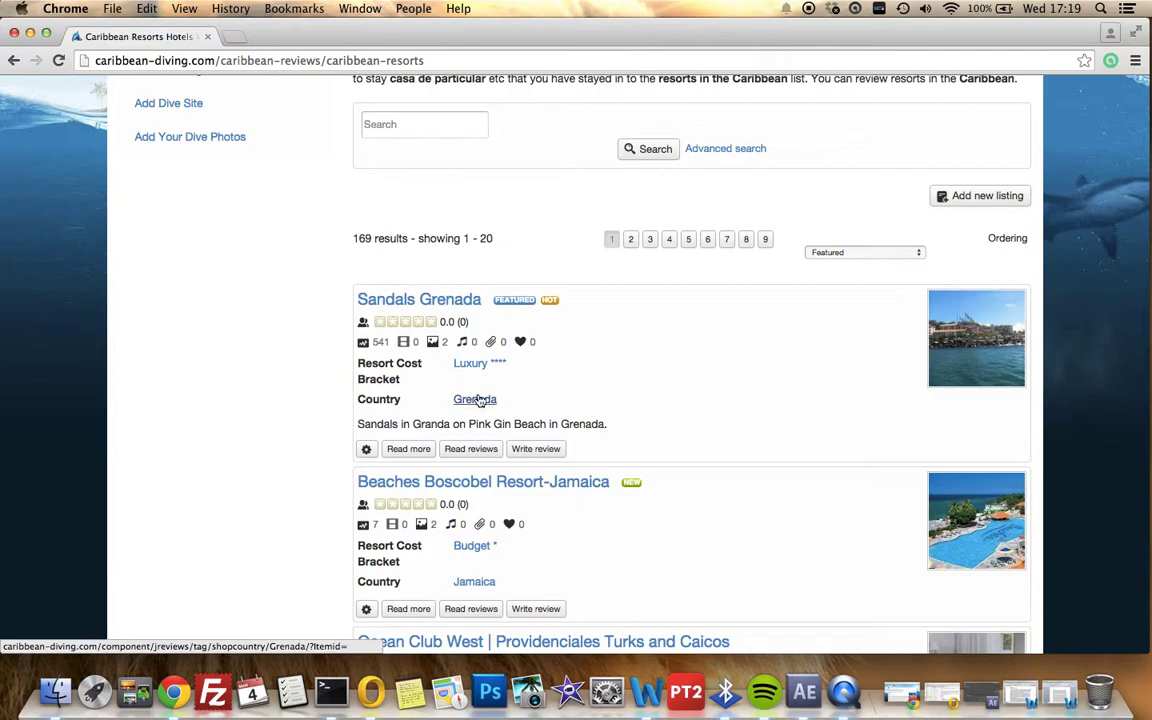
scroll(591, 537, "down", 4)
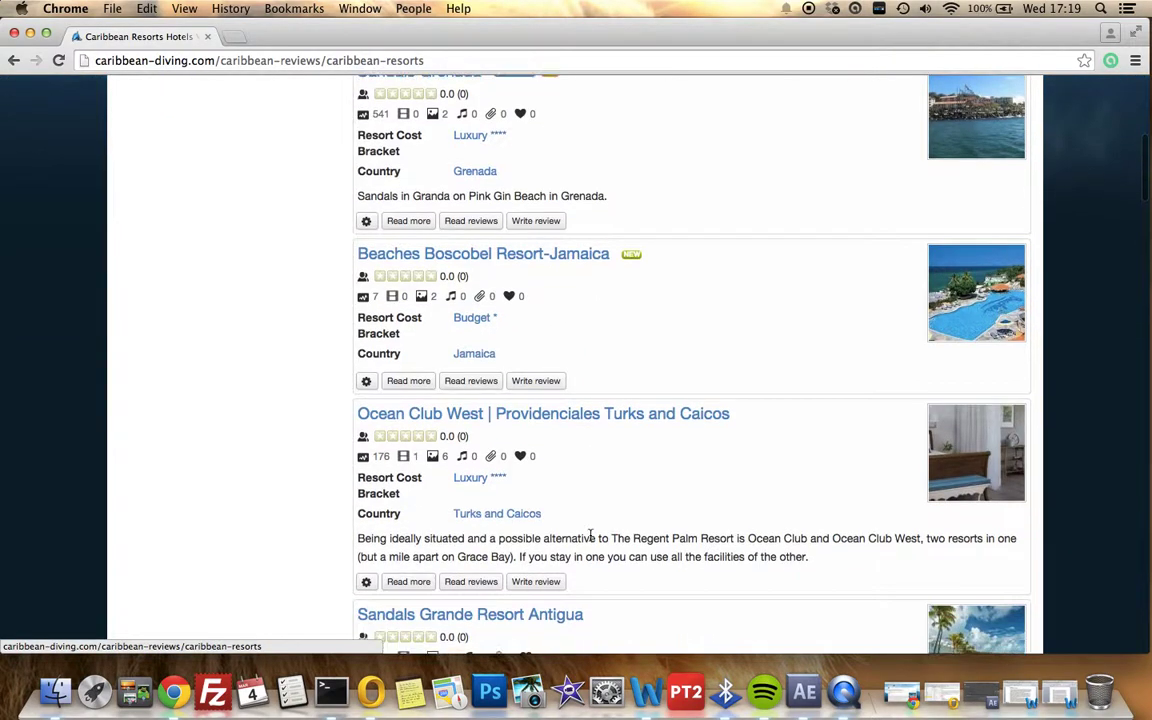
left_click(474, 355)
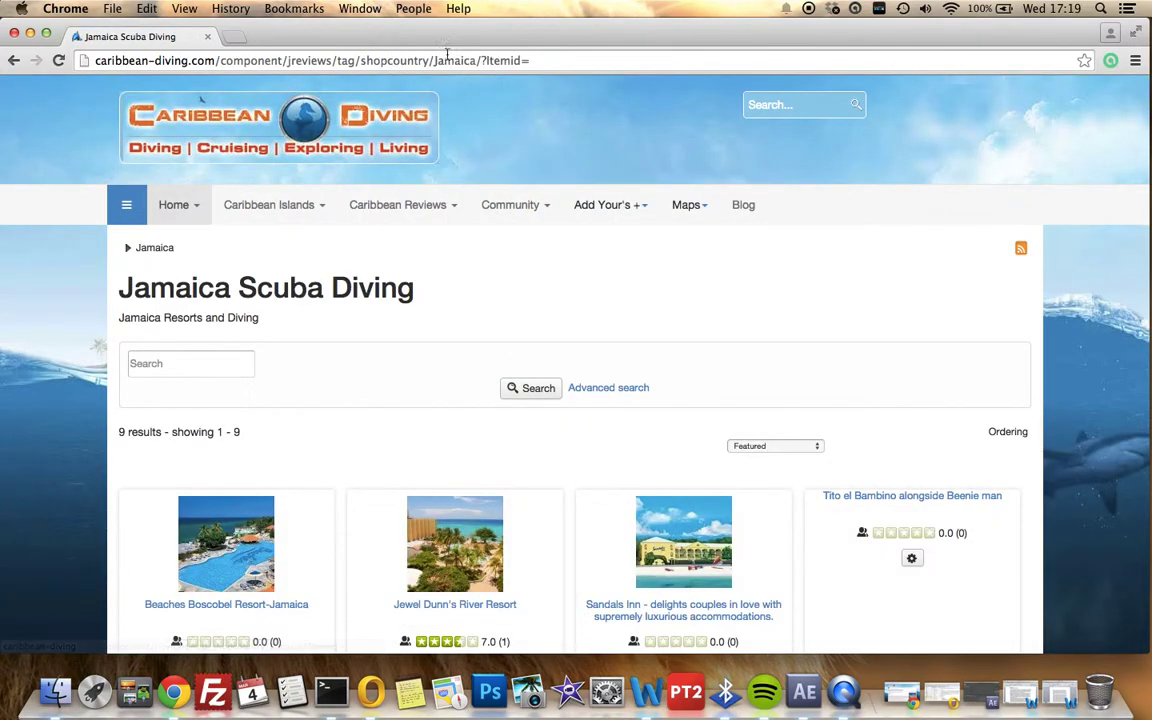
left_click_drag(435, 61, 476, 61)
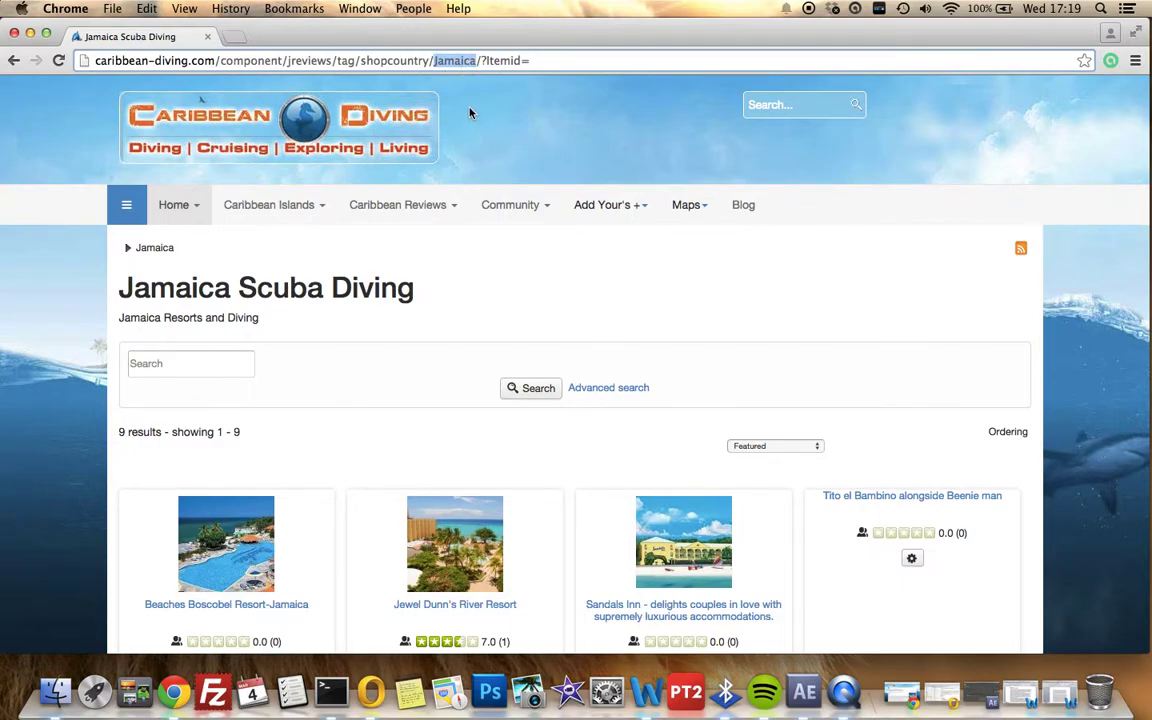
scroll(90, 420, "down", 5)
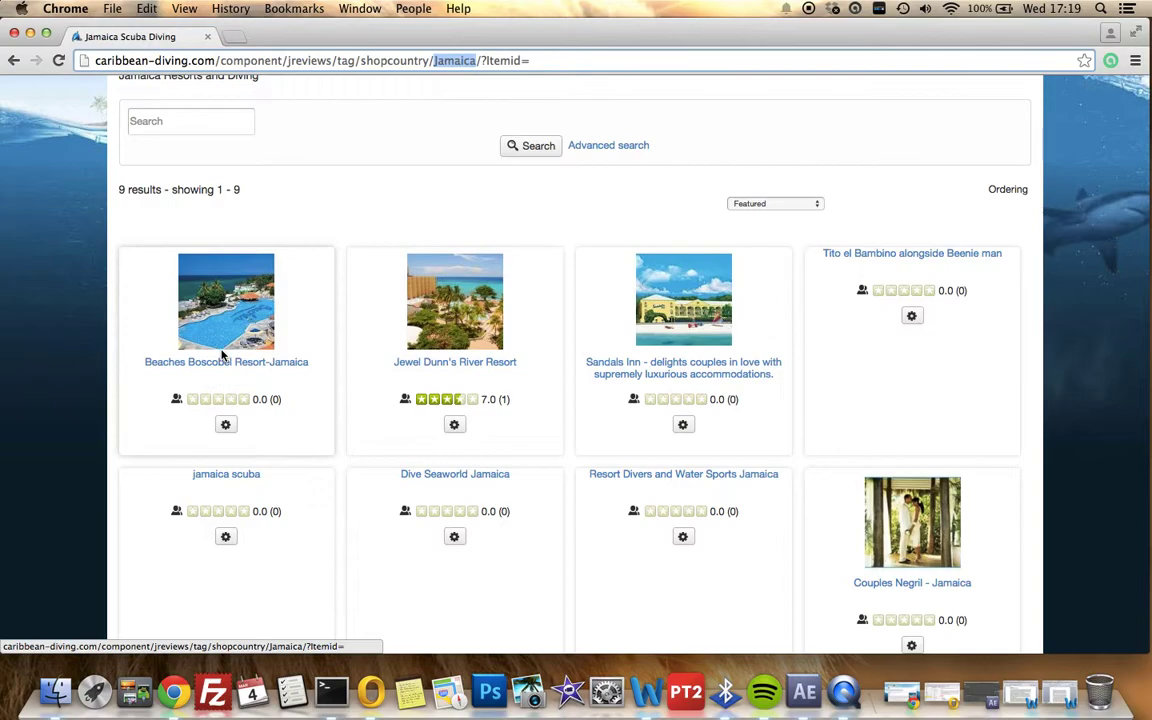
- Open the Jewel Dunn's River Resort listing and browse its three photos in the lightbox
left_click(457, 366)
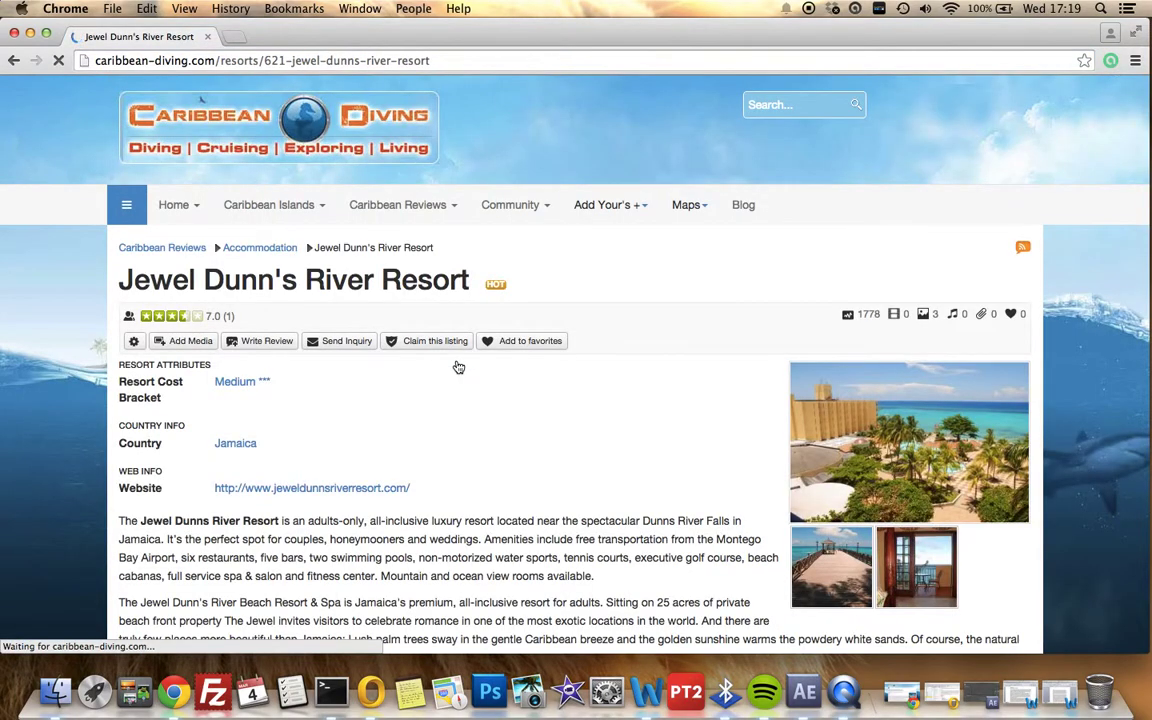
scroll(636, 427, "down", 3)
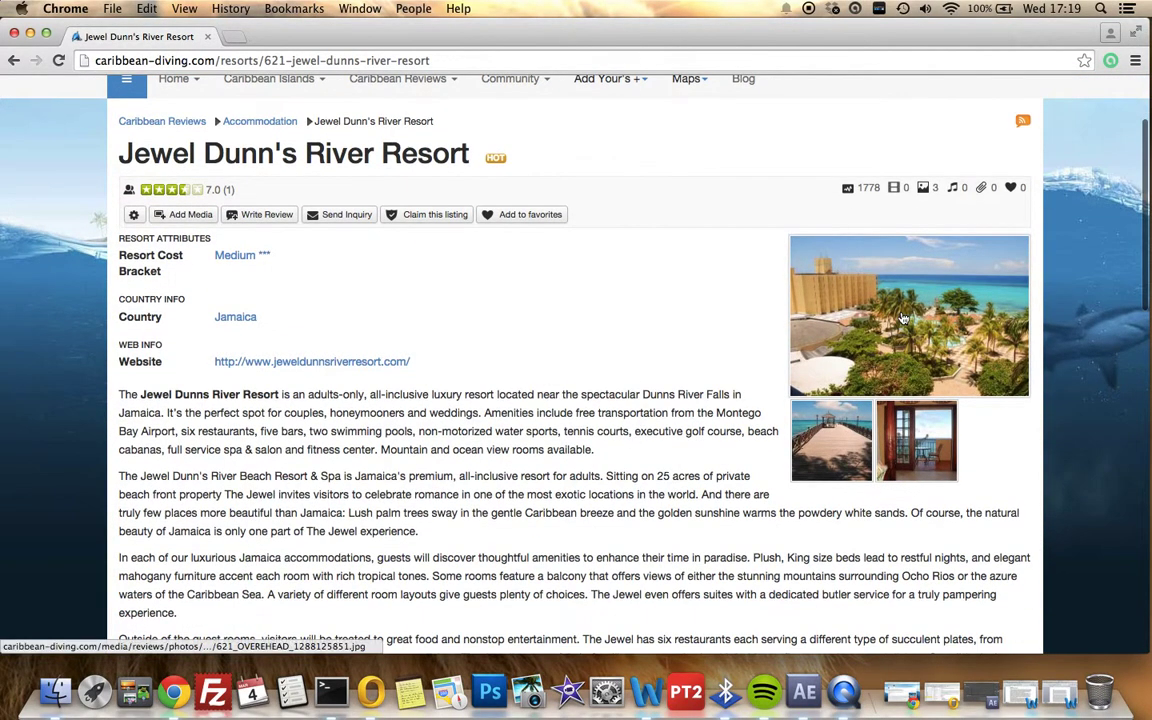
left_click(900, 311)
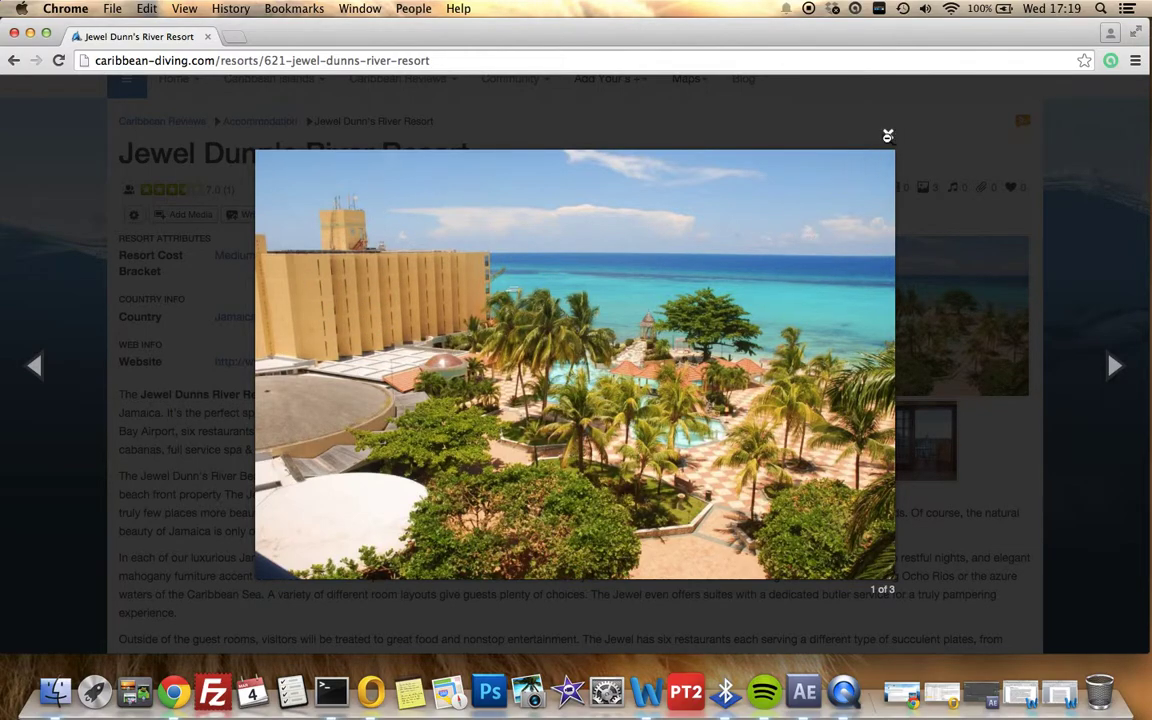
left_click(1113, 365)
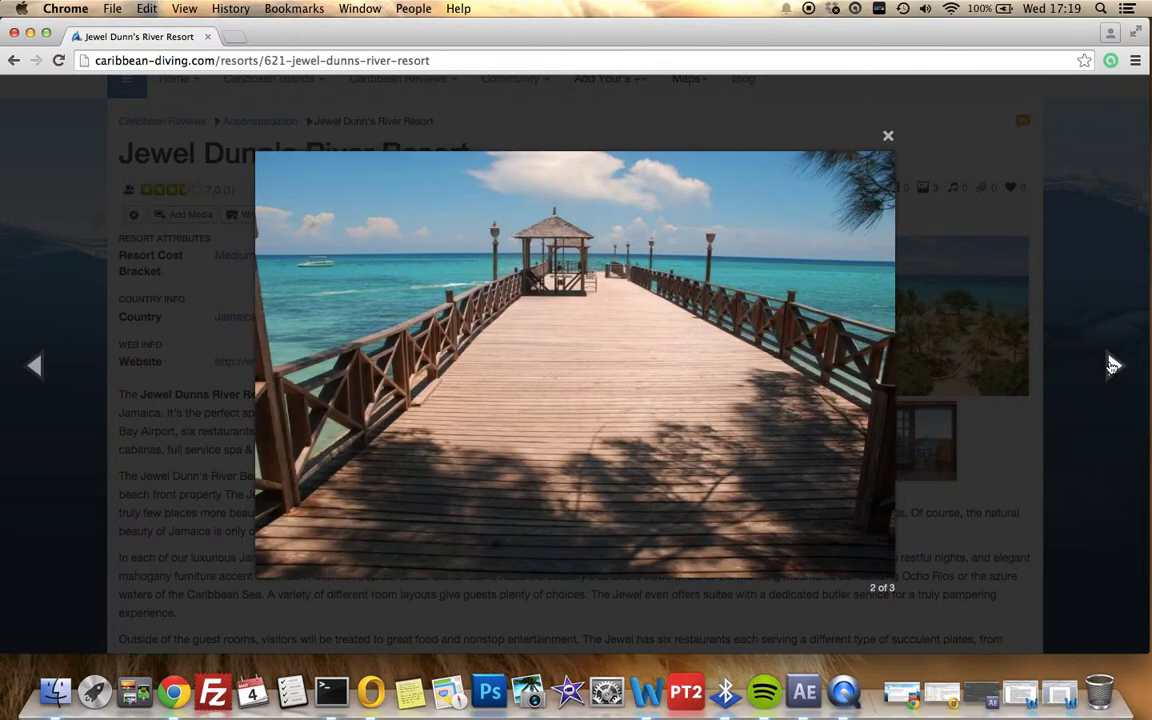
left_click(1113, 365)
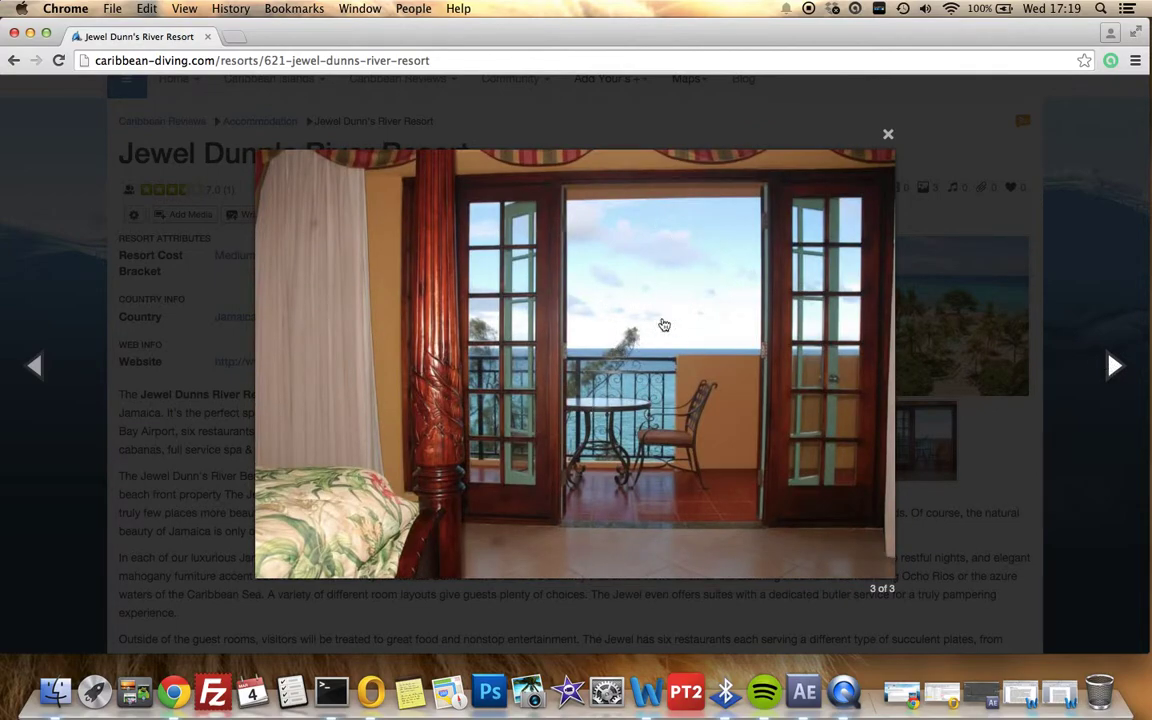
left_click(887, 134)
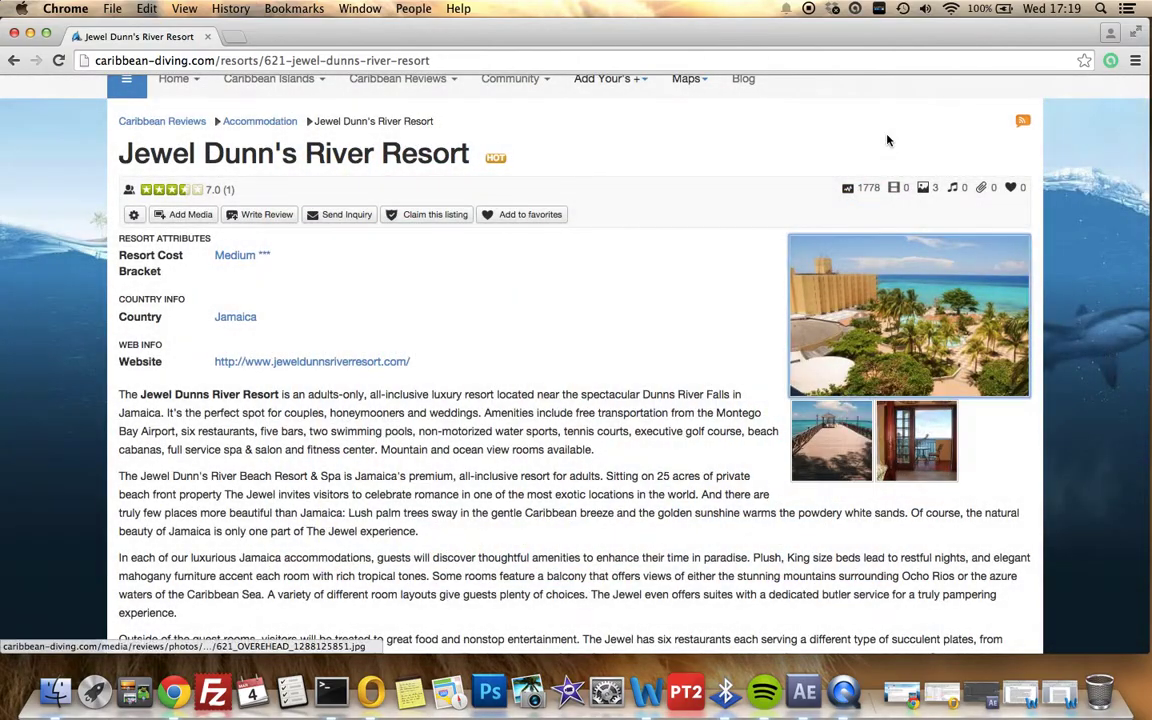
- Copy the opening sentence of the Jewel Dunn's River description
scroll(413, 372, "down", 2)
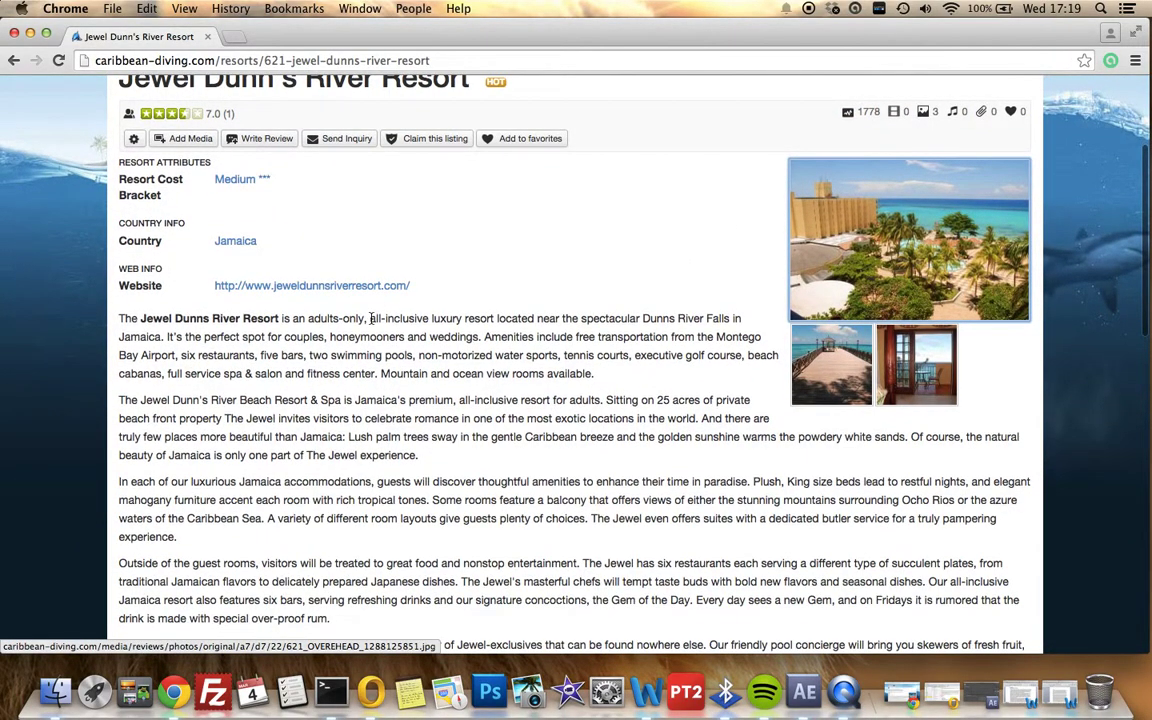
scroll(370, 320, "down", 2)
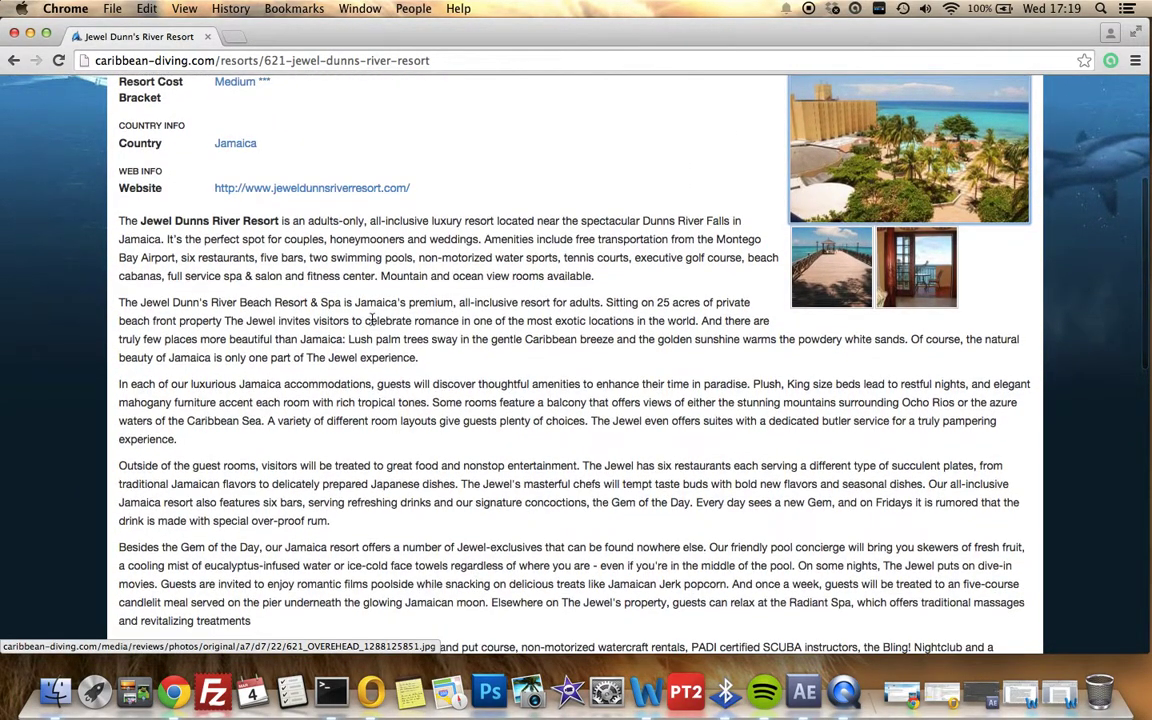
left_click_drag(118, 220, 729, 224)
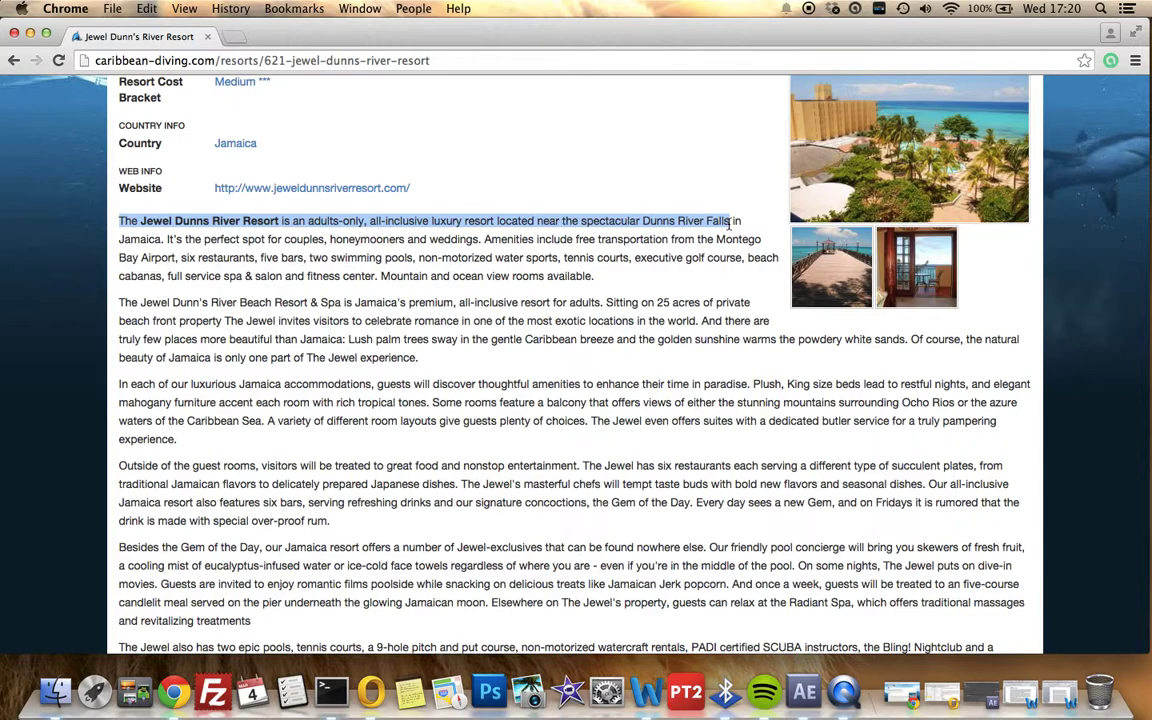
key("super+c")
- Load google.com in a new browser tab
left_click(235, 37)
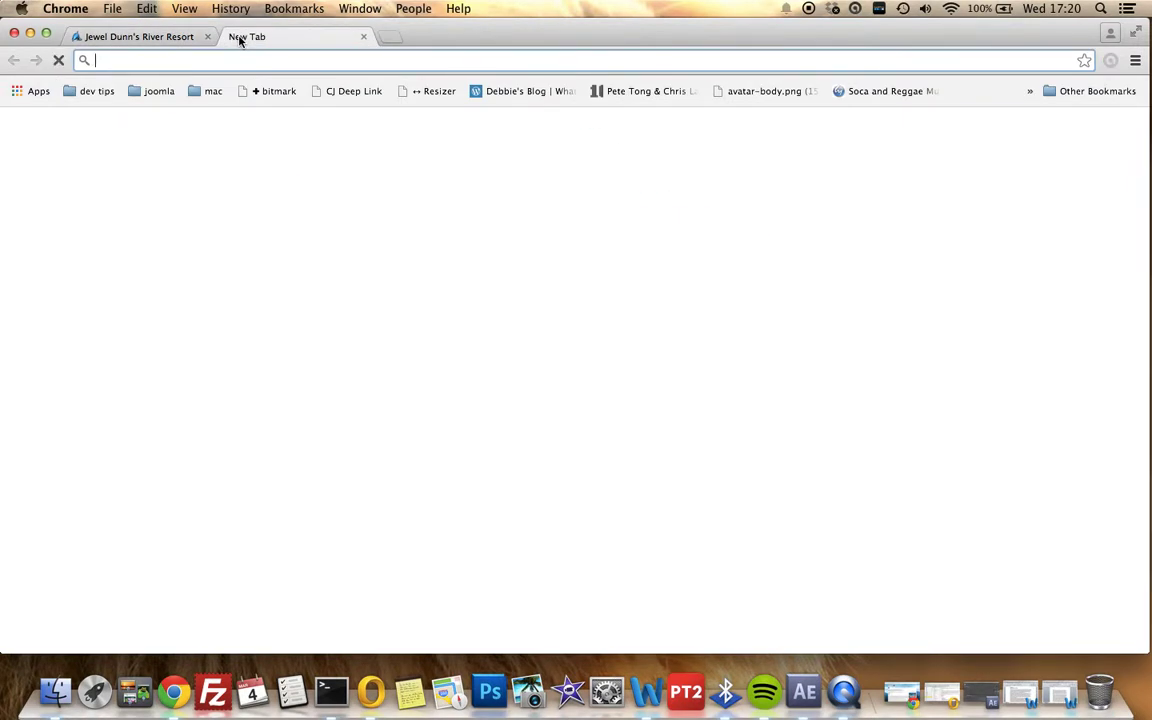
type("google.com/analytics")
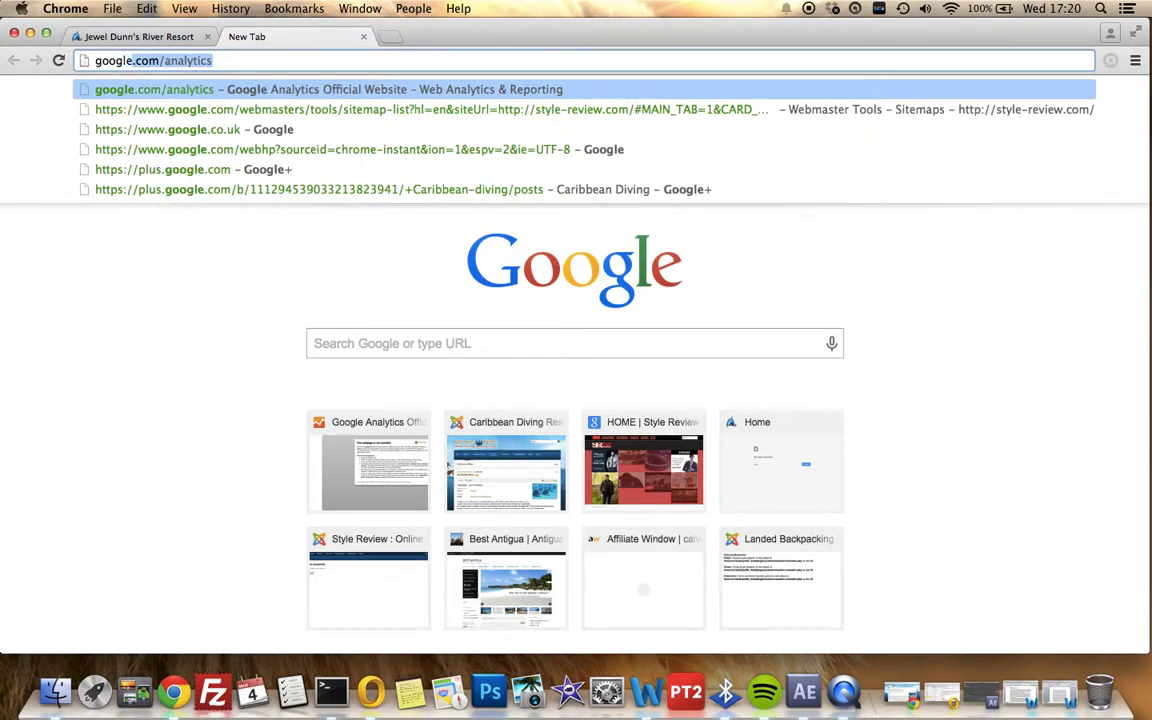
key("Right")
key("BackSpace")
key("BackSpace")
key("BackSpace")
key("BackSpace")
key("BackSpace")
key("BackSpace")
key("BackSpace")
key("BackSpace")
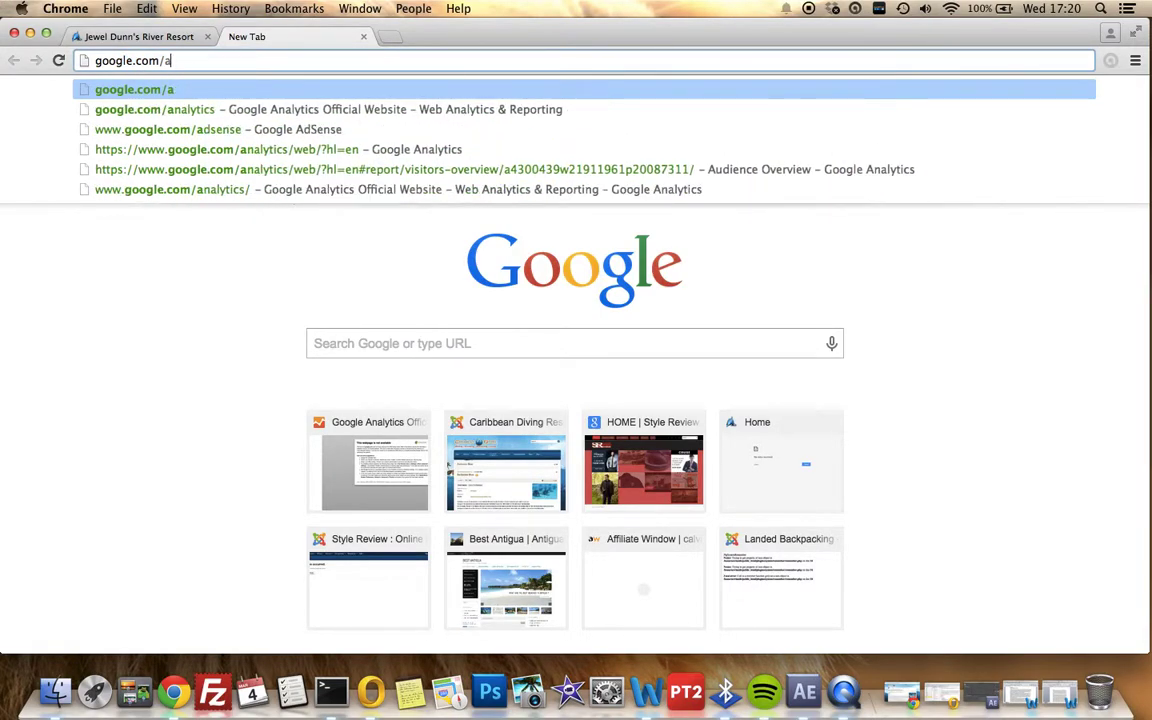
key("BackSpace")
key("BackSpace")
key("BackSpace")
type("m")
key("Return")
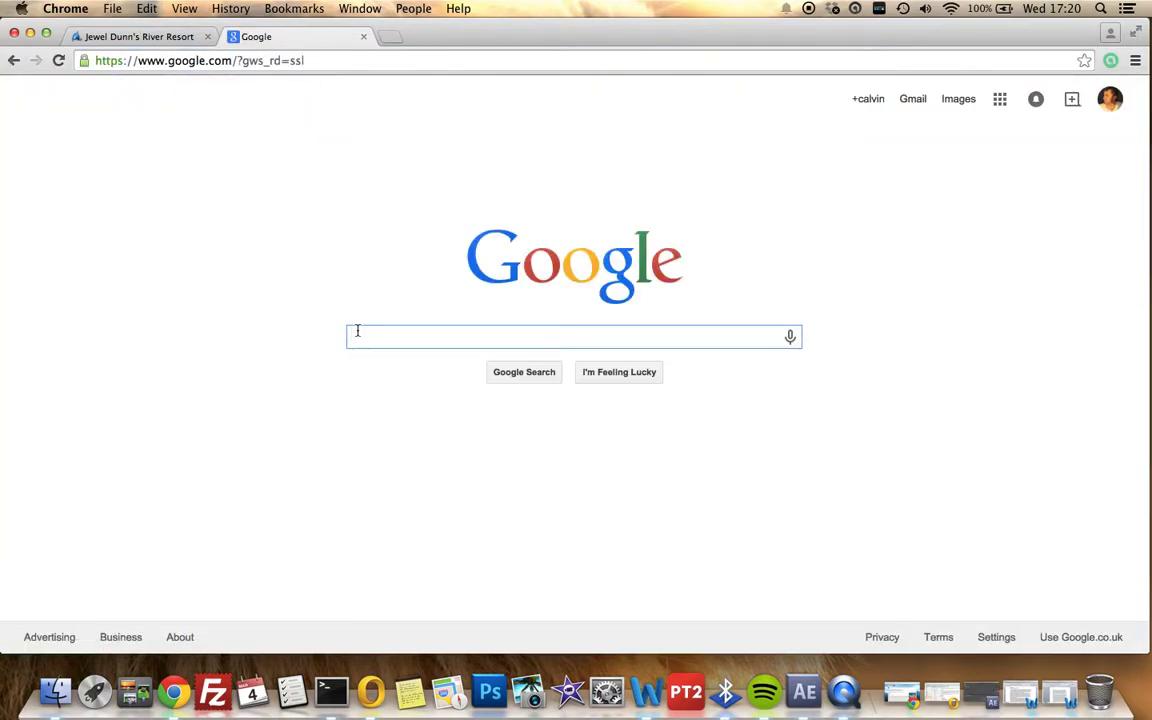
- Search Google for the copied opening sentence as an exact quoted phrase and review the 8 results
type("\"")
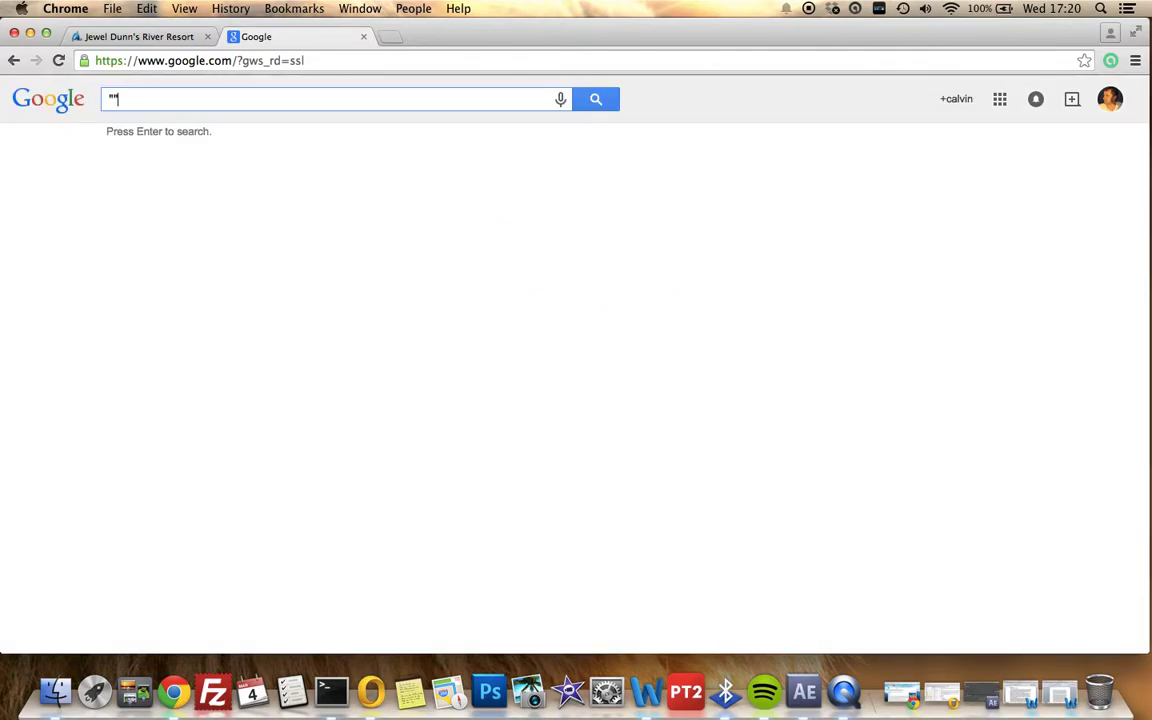
key("super+v")
type("\"")
key("Return")
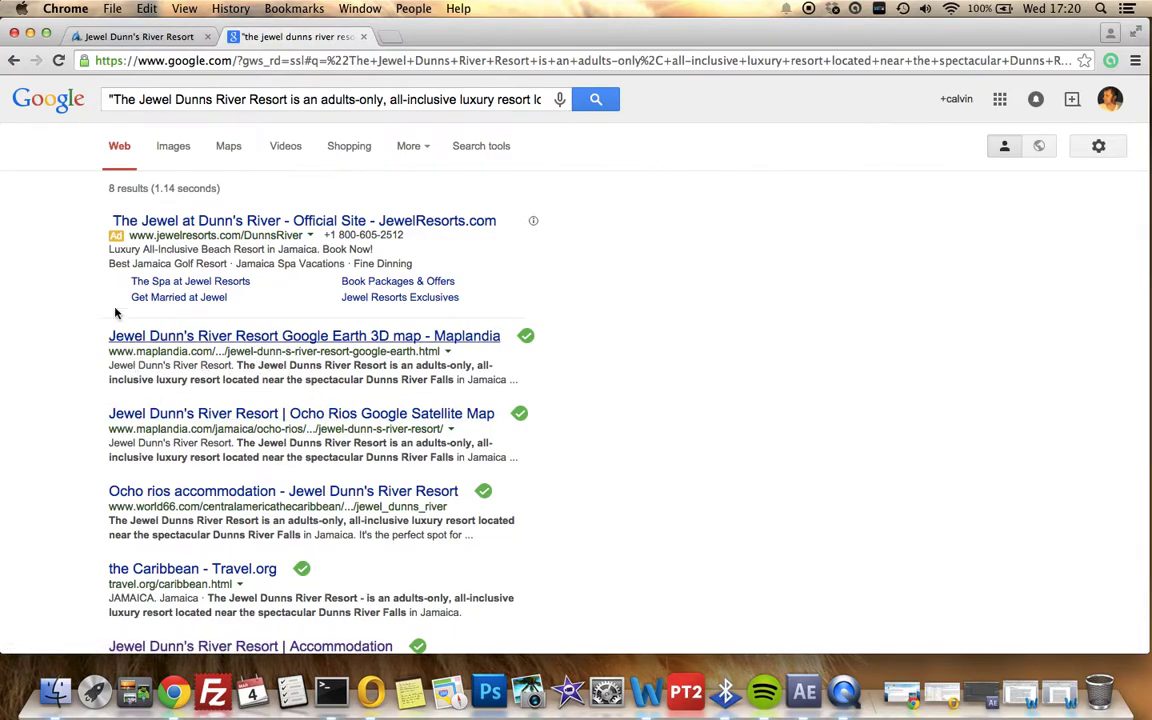
left_click_drag(112, 99, 406, 100)
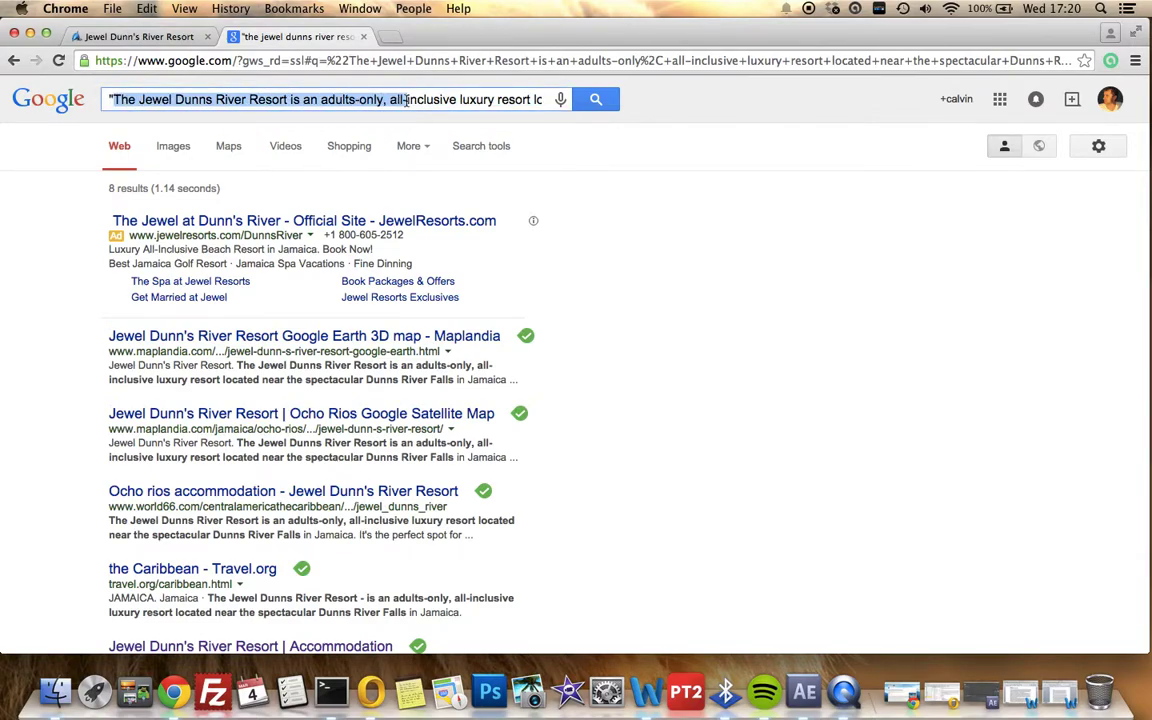
scroll(92, 420, "down", 2)
scroll(92, 421, "down", 2)
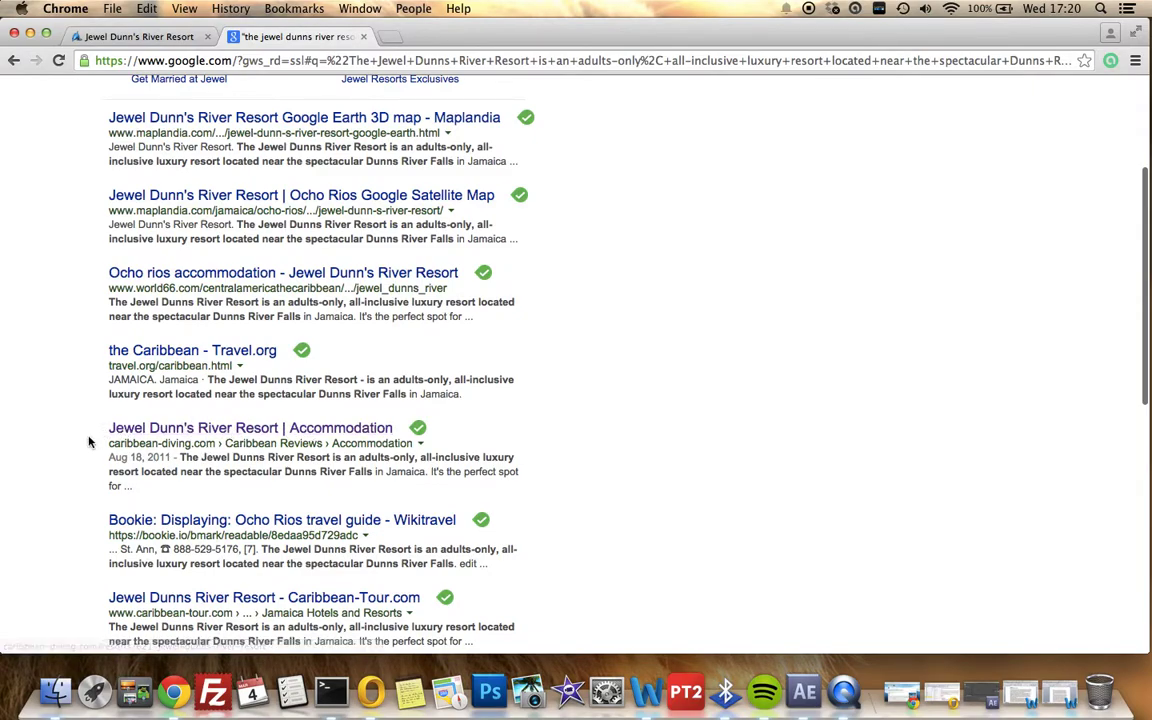
scroll(89, 438, "up", 2)
scroll(88, 441, "up", 2)
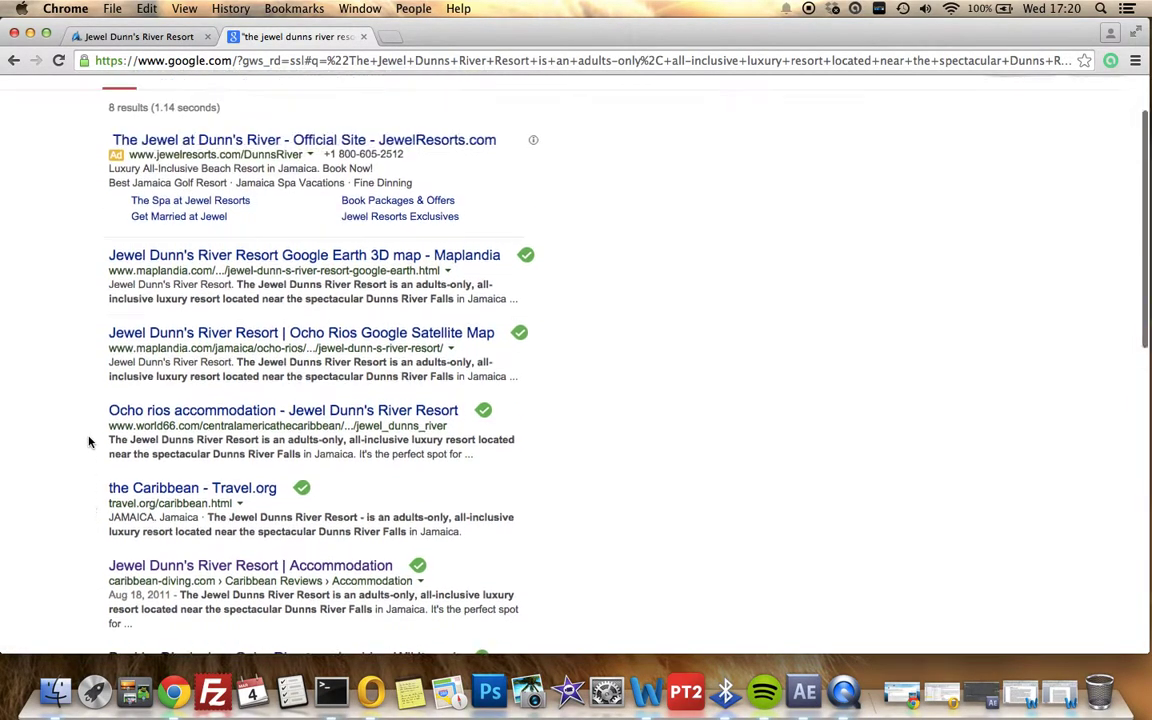
- Go back to the Jewel Dunn's River Resort listing and clear the description text selection
left_click(148, 38)
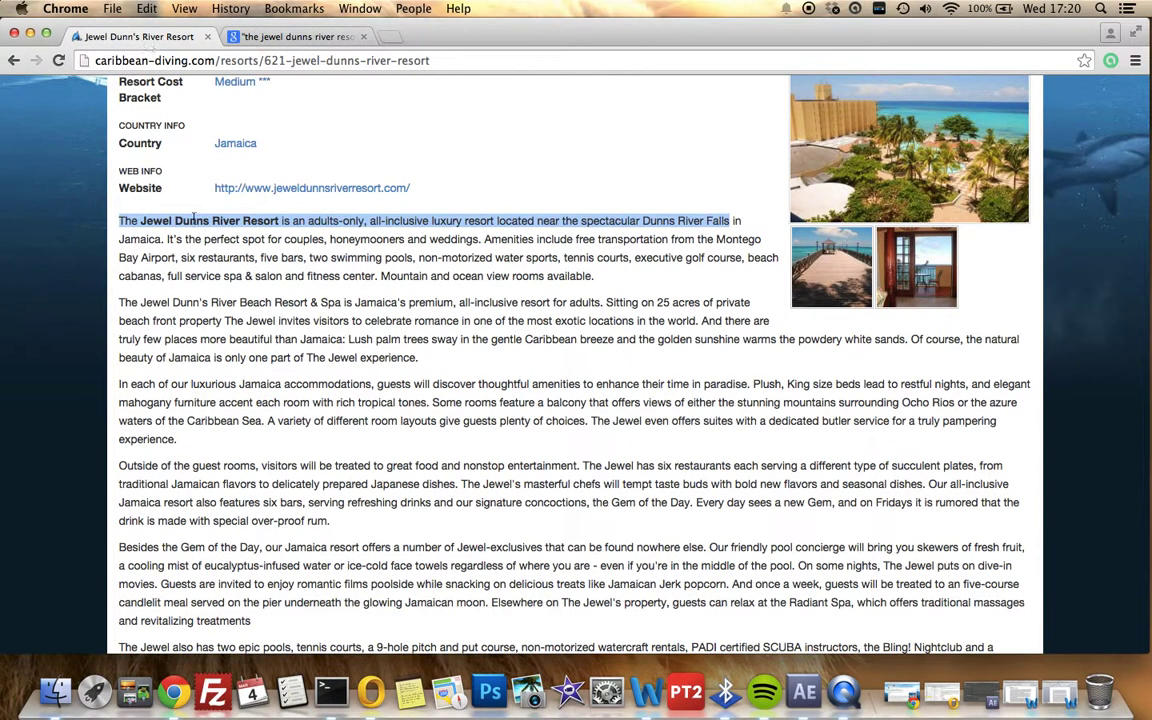
left_click(237, 287)
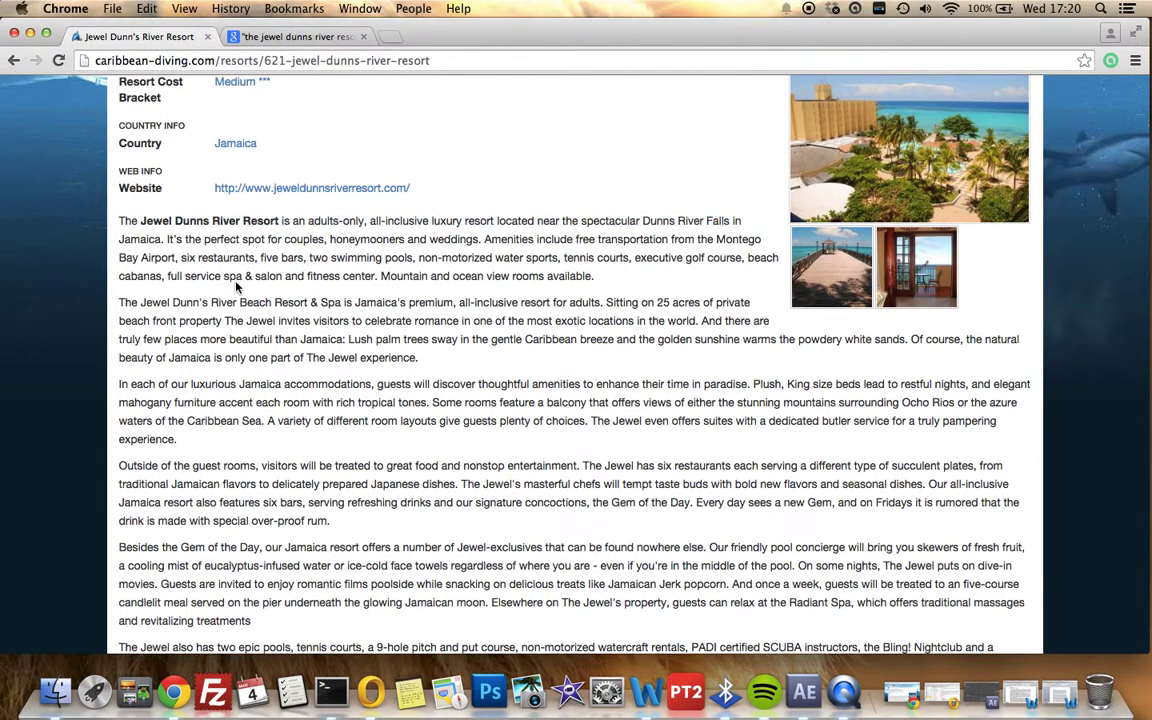
scroll(240, 320, "down", 3)
scroll(247, 362, "up", 2)
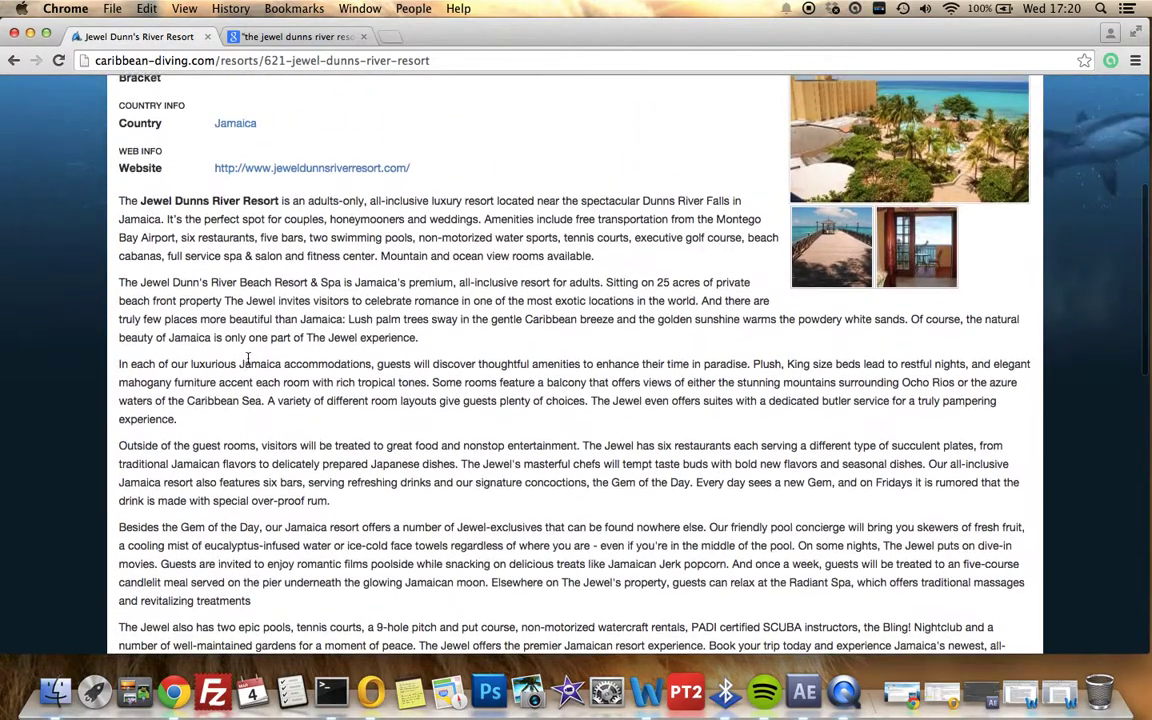
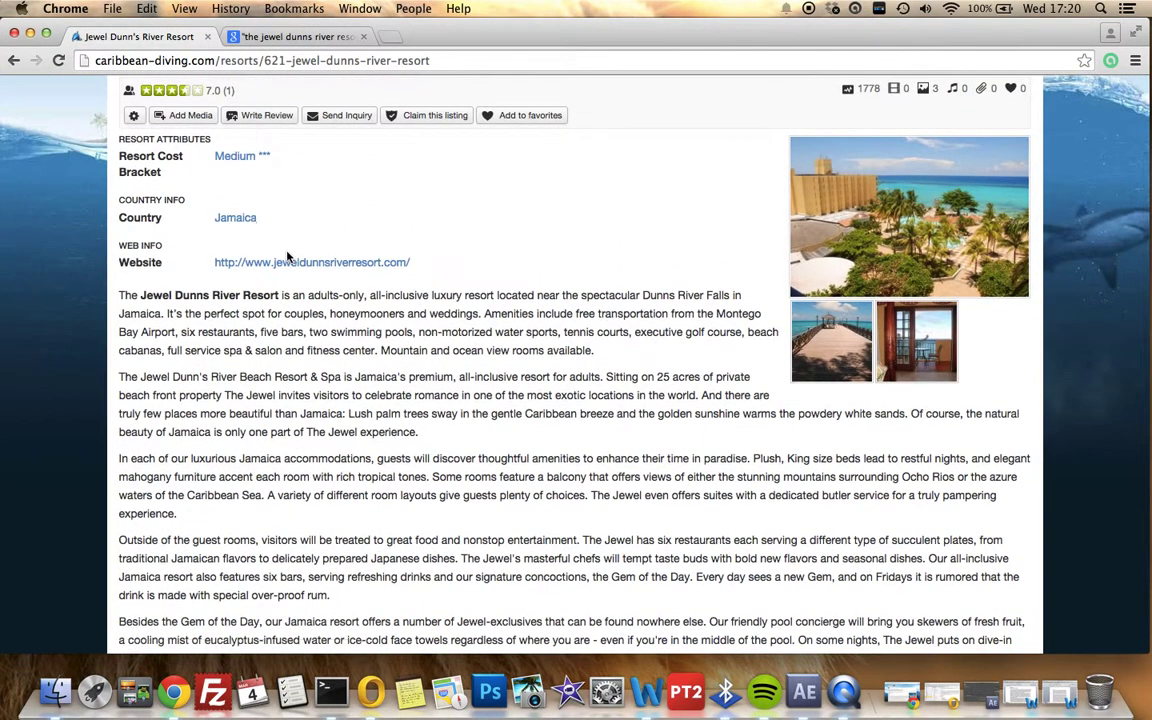
- Open the Jewel Dunn's River official website in a new tab and scroll through its homepage
left_click(300, 264, "super")
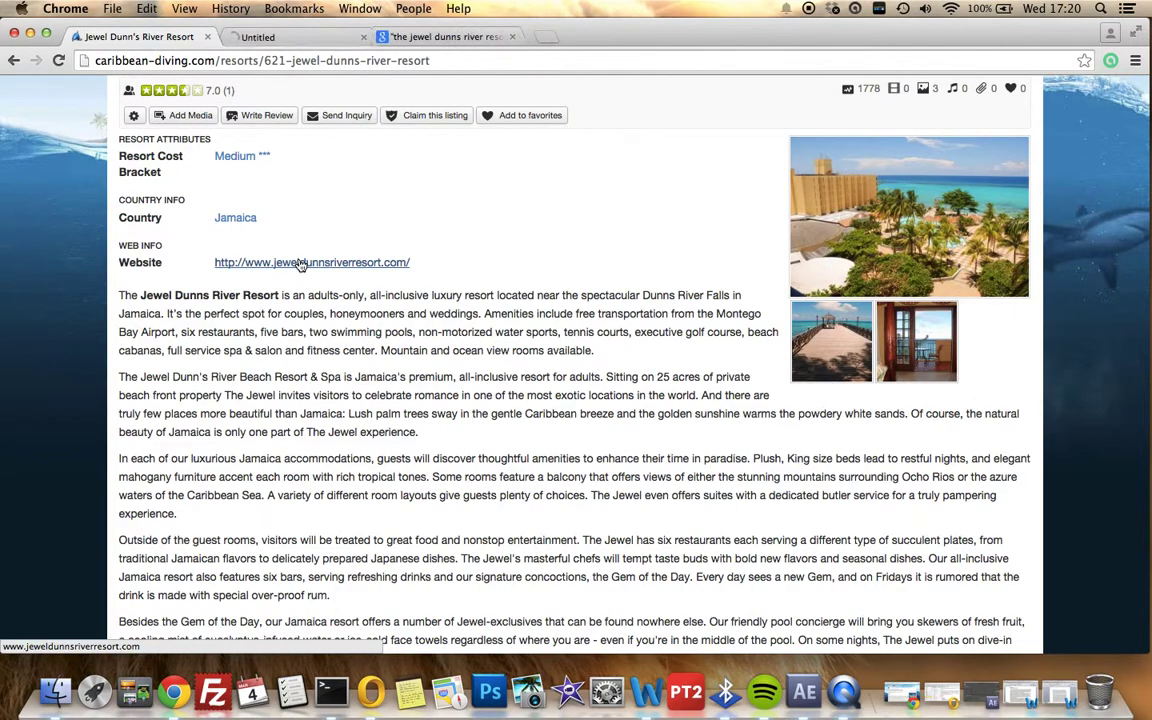
left_click(300, 37)
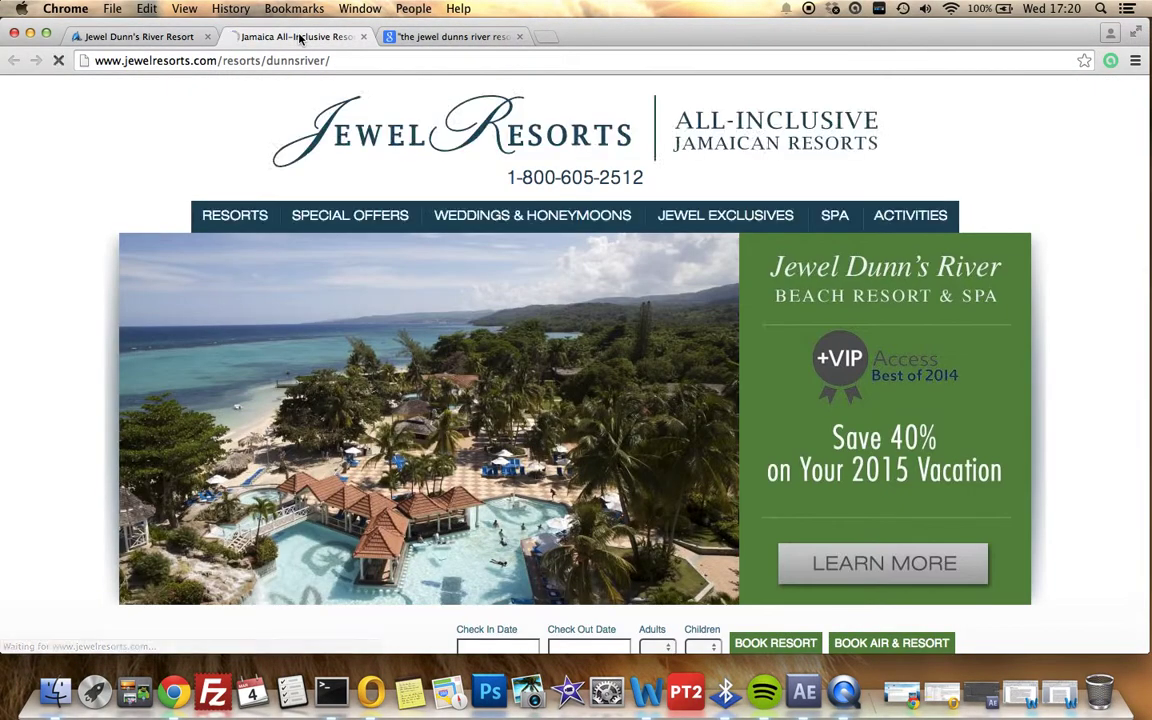
scroll(104, 288, "down", 3)
scroll(104, 288, "up", 1)
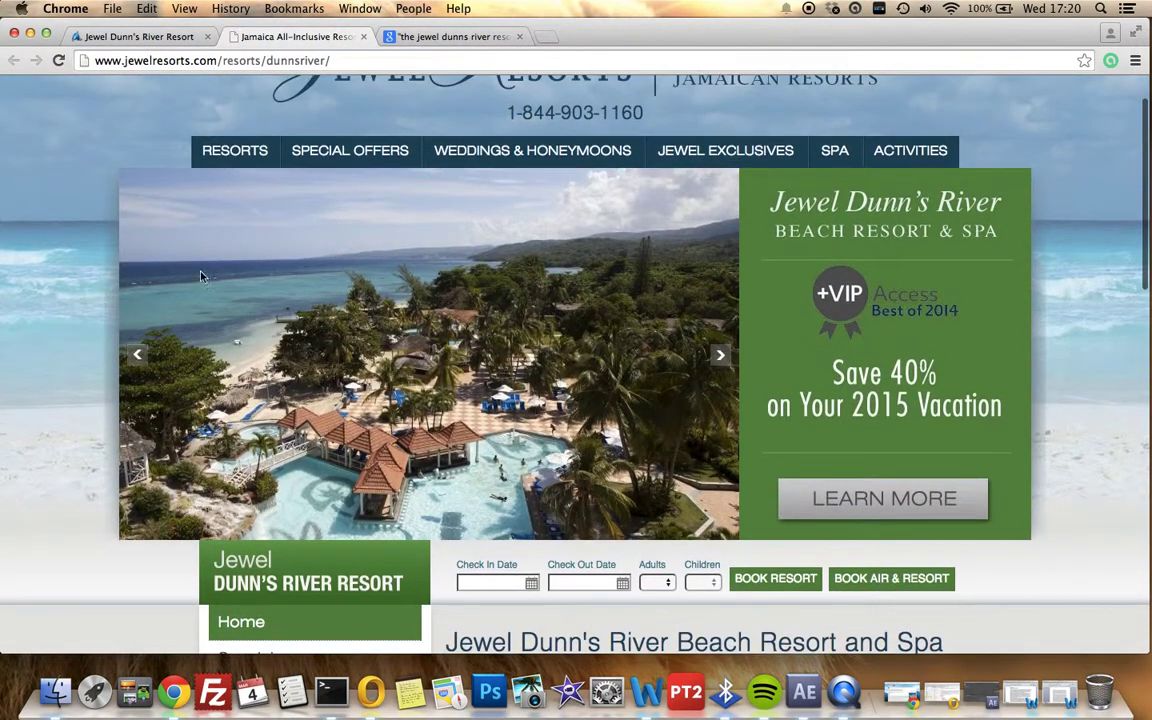
scroll(433, 297, "down", 5)
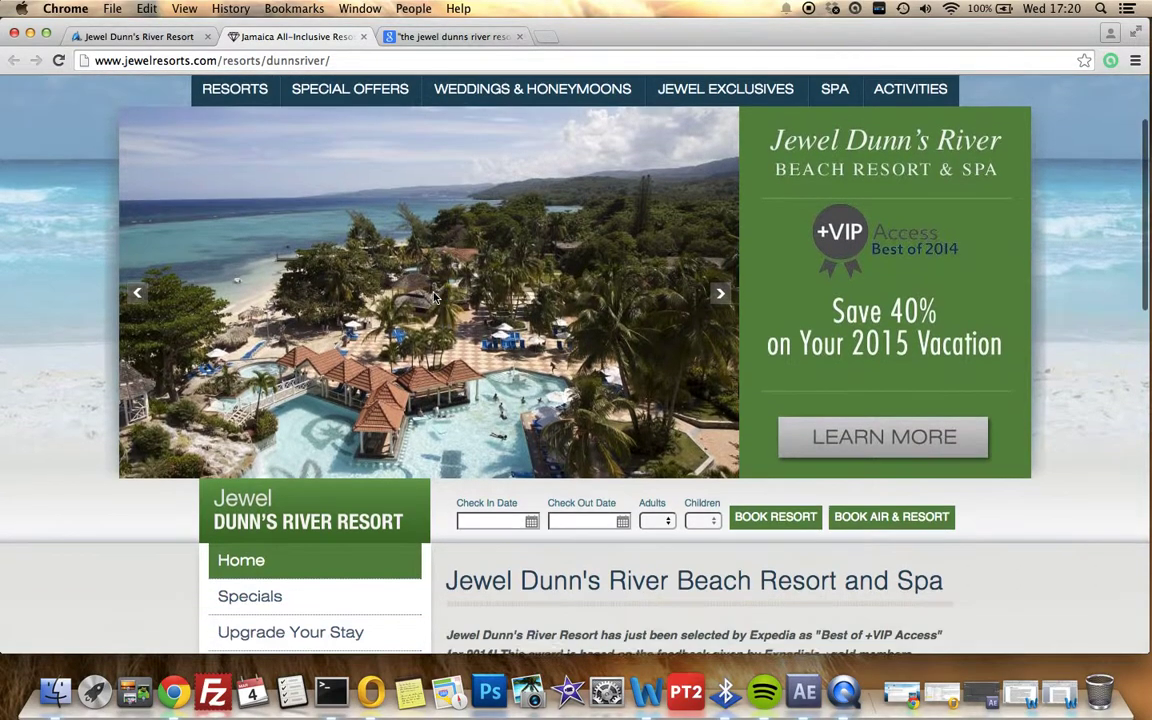
scroll(433, 297, "up", 2)
scroll(433, 297, "up", 3)
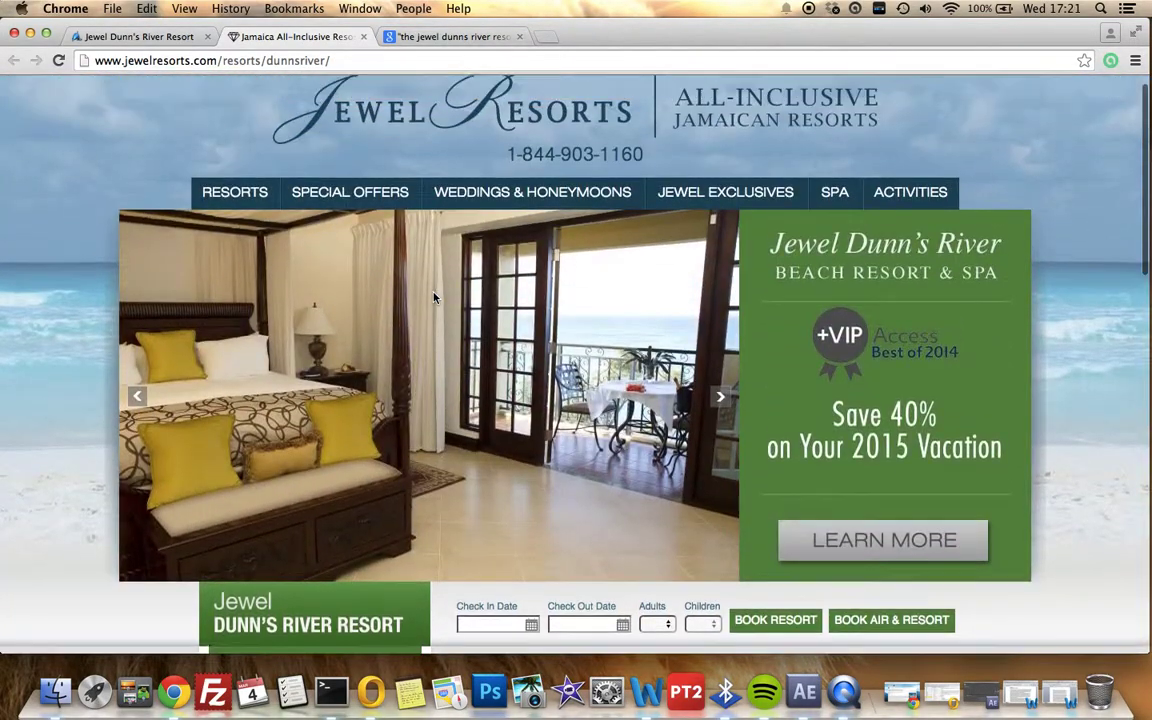
scroll(315, 430, "down", 8)
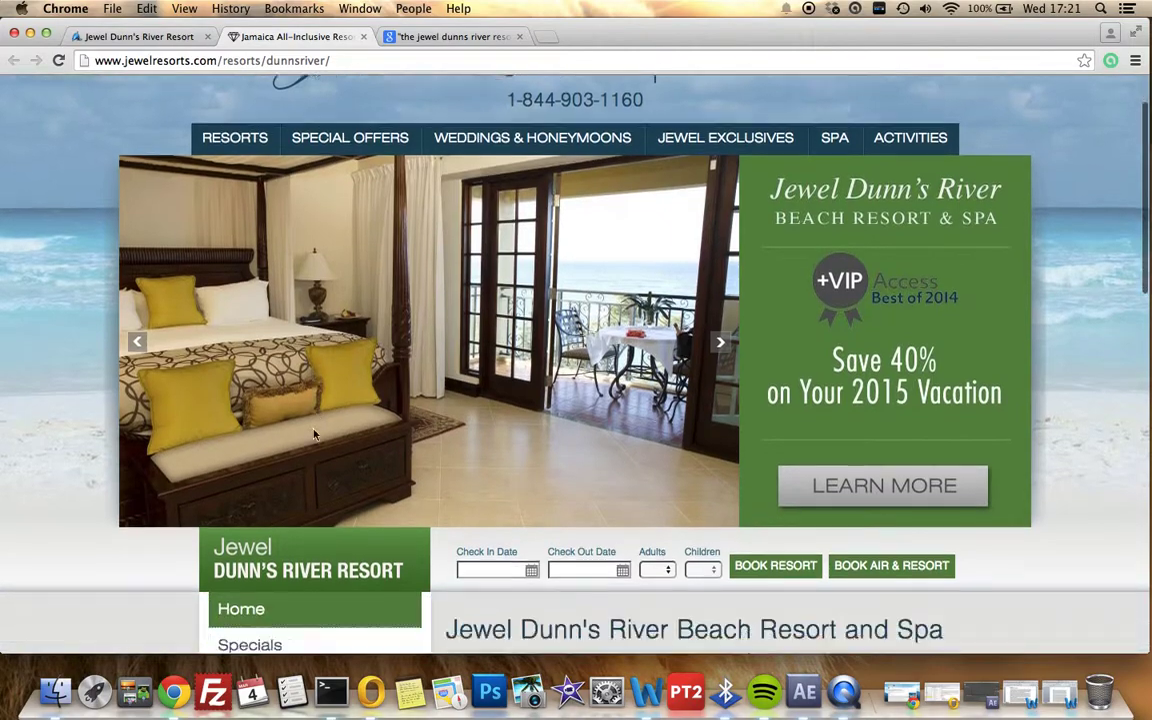
scroll(315, 437, "down", 3)
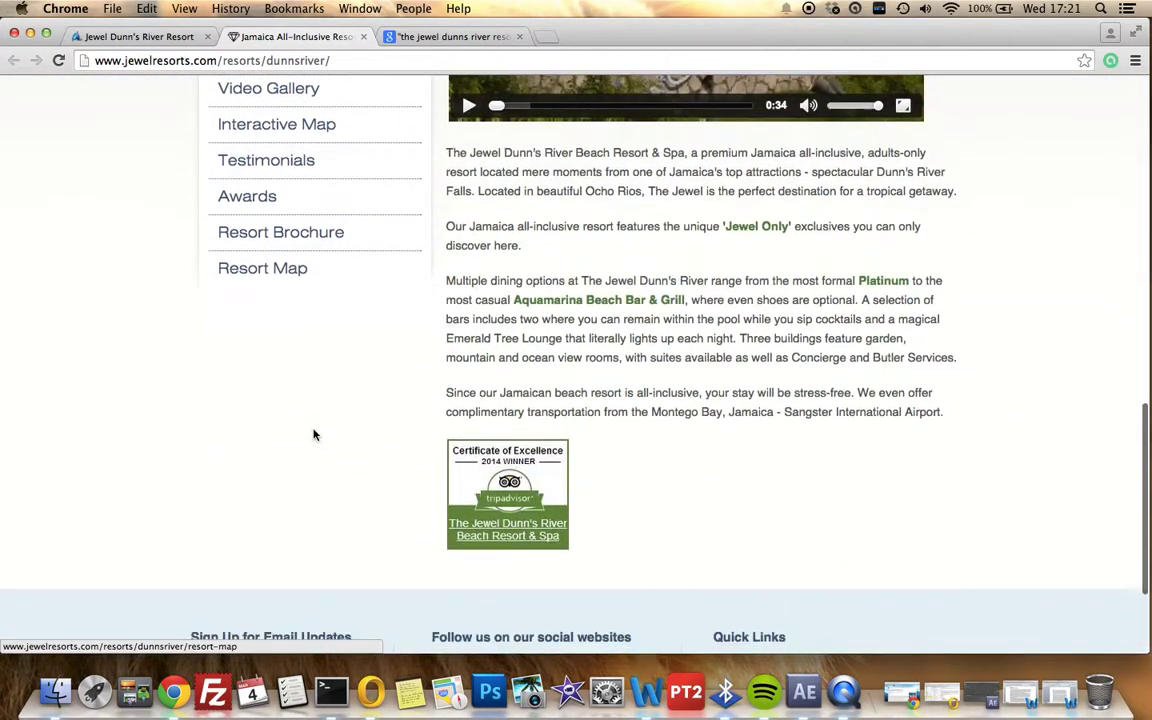
scroll(314, 433, "up", 2)
- View the Photo Gallery and browse the Resort photo tour, including the gate photo
left_click(268, 256)
scroll(44, 437, "down", 4)
left_click(530, 330)
scroll(450, 365, "down", 5)
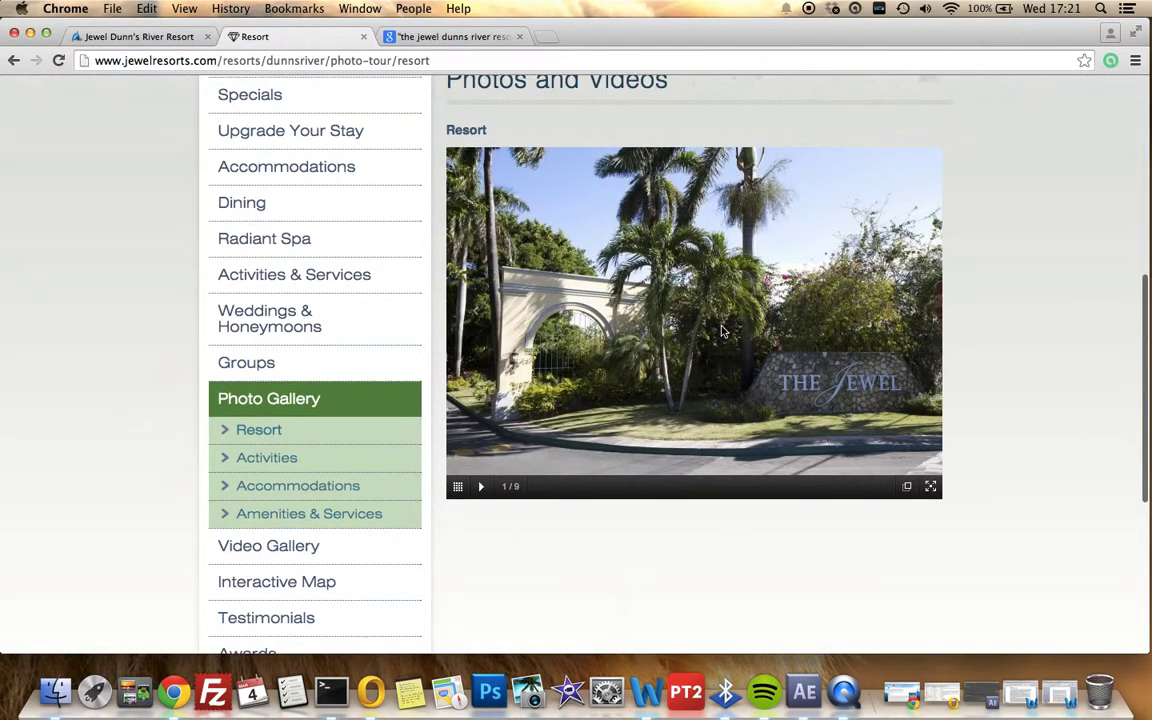
right_click(706, 299)
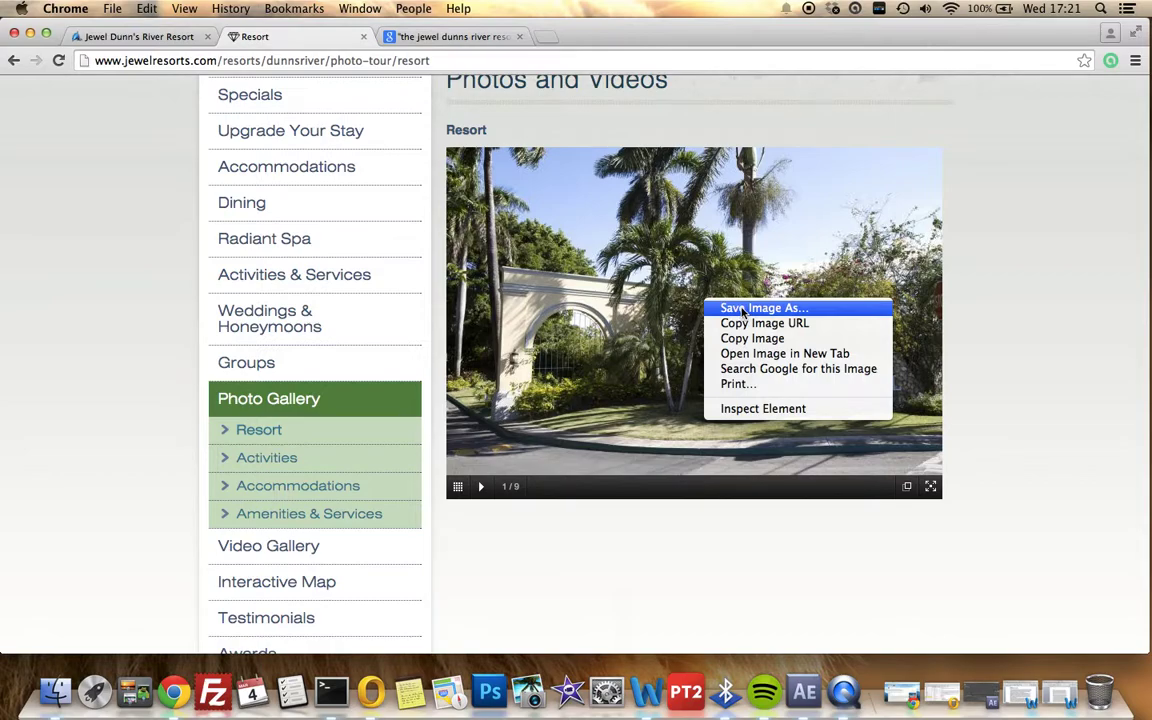
left_click(995, 316)
scroll(990, 316, "up", 2)
scroll(915, 330, "down", 4)
scroll(823, 292, "up", 6)
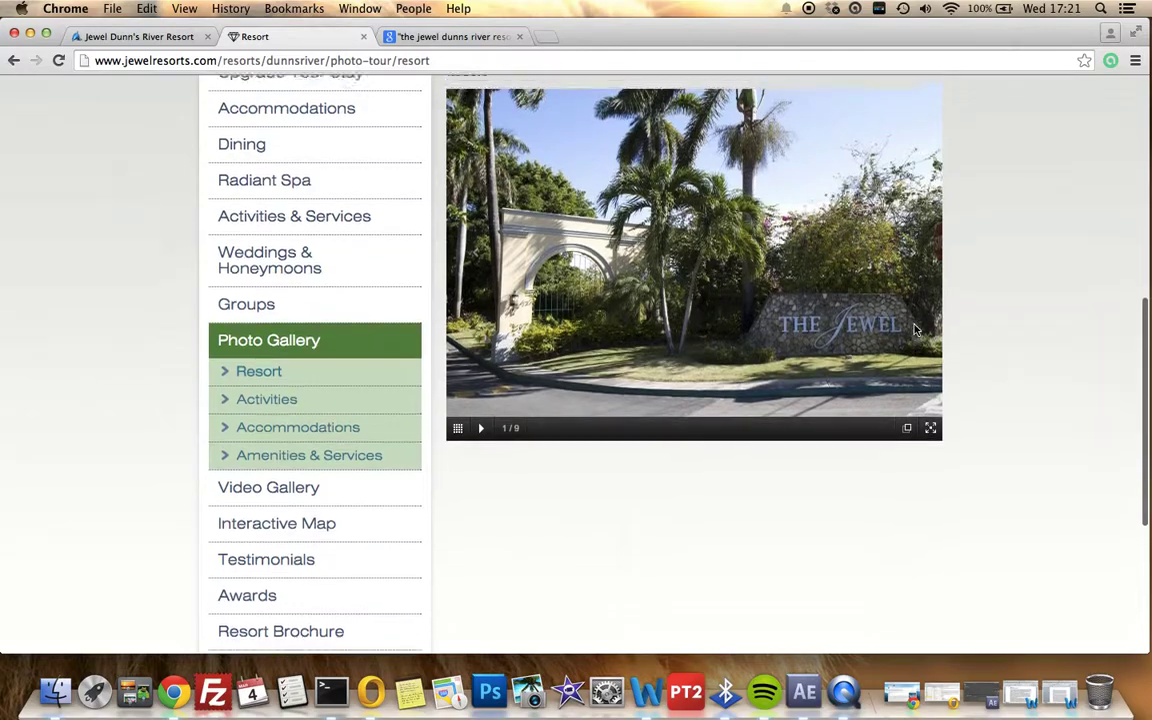
scroll(830, 351, "up", 1)
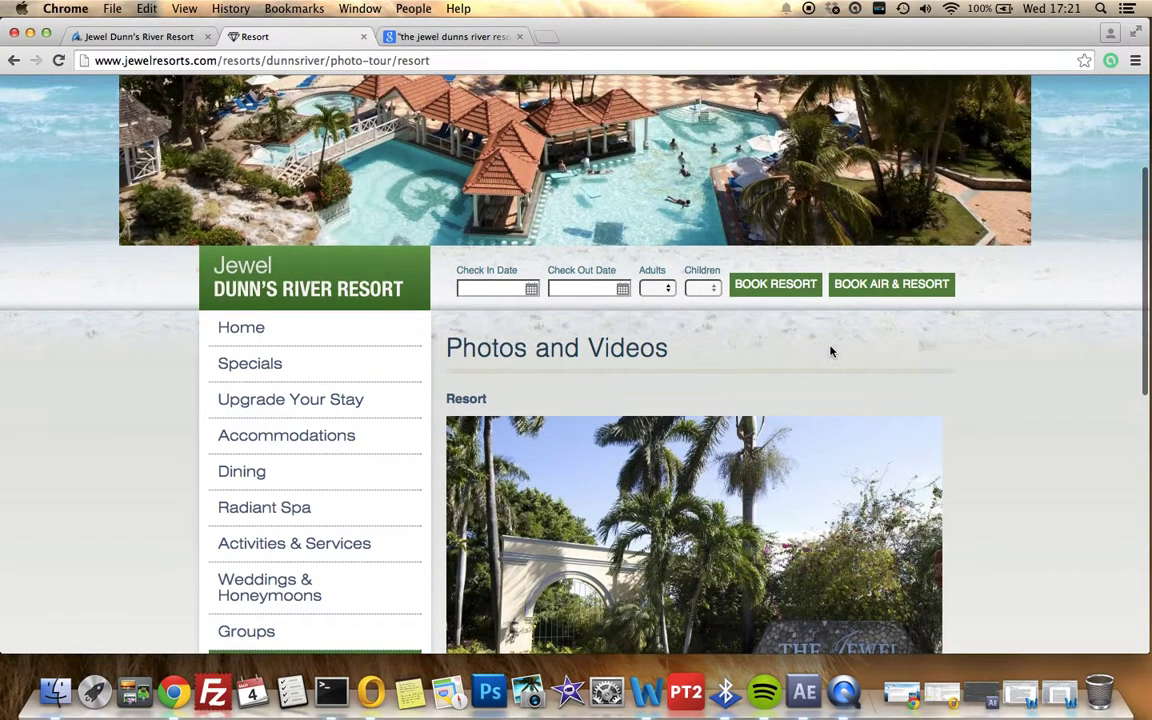
scroll(800, 361, "up", 2)
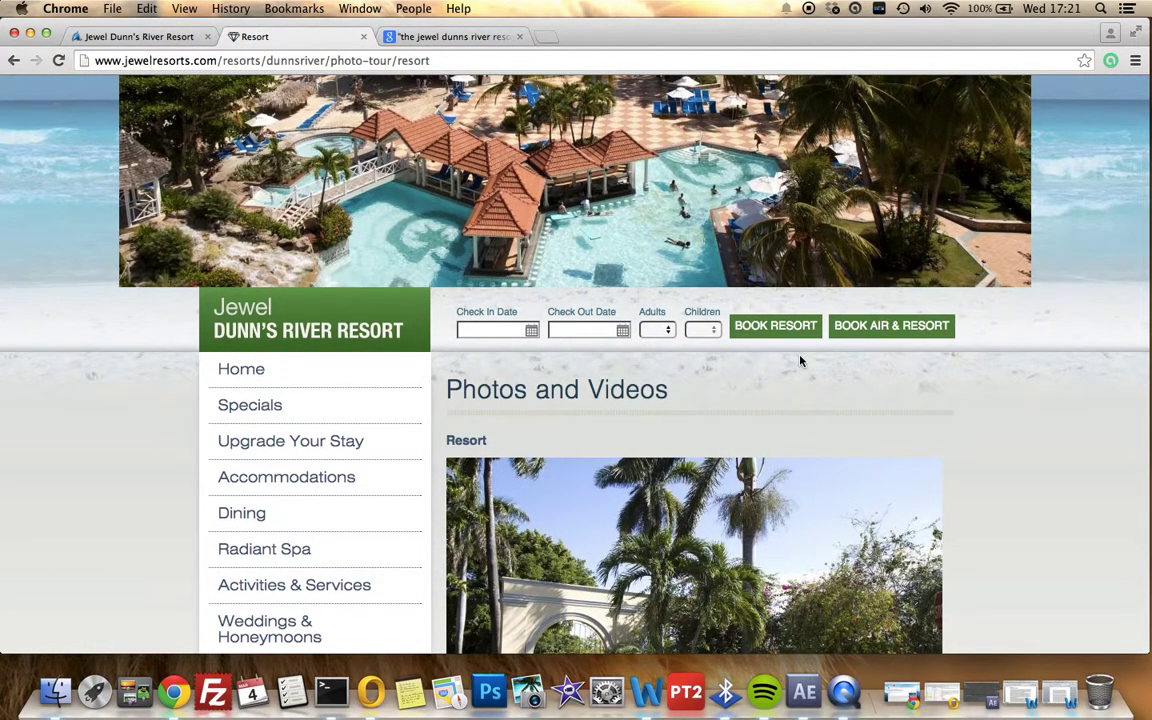
- Read the resort's Dining page, then go back to the caribbean-diving.com listing tab
left_click(95, 537)
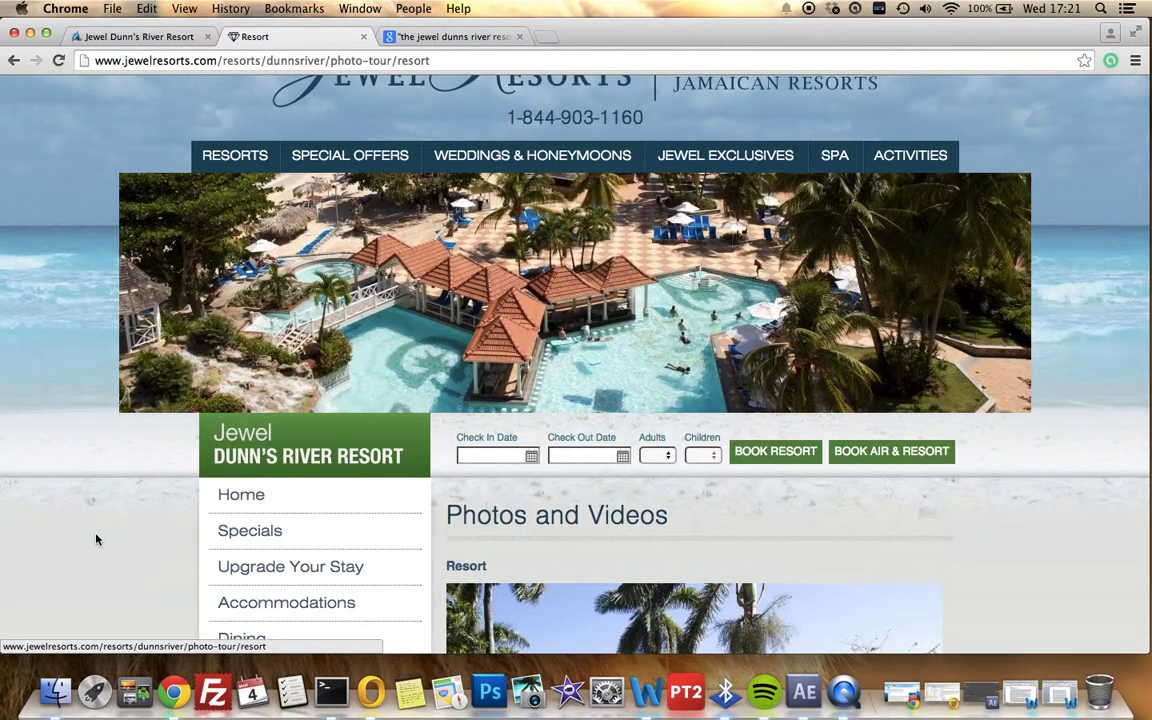
scroll(96, 539, "up", 2)
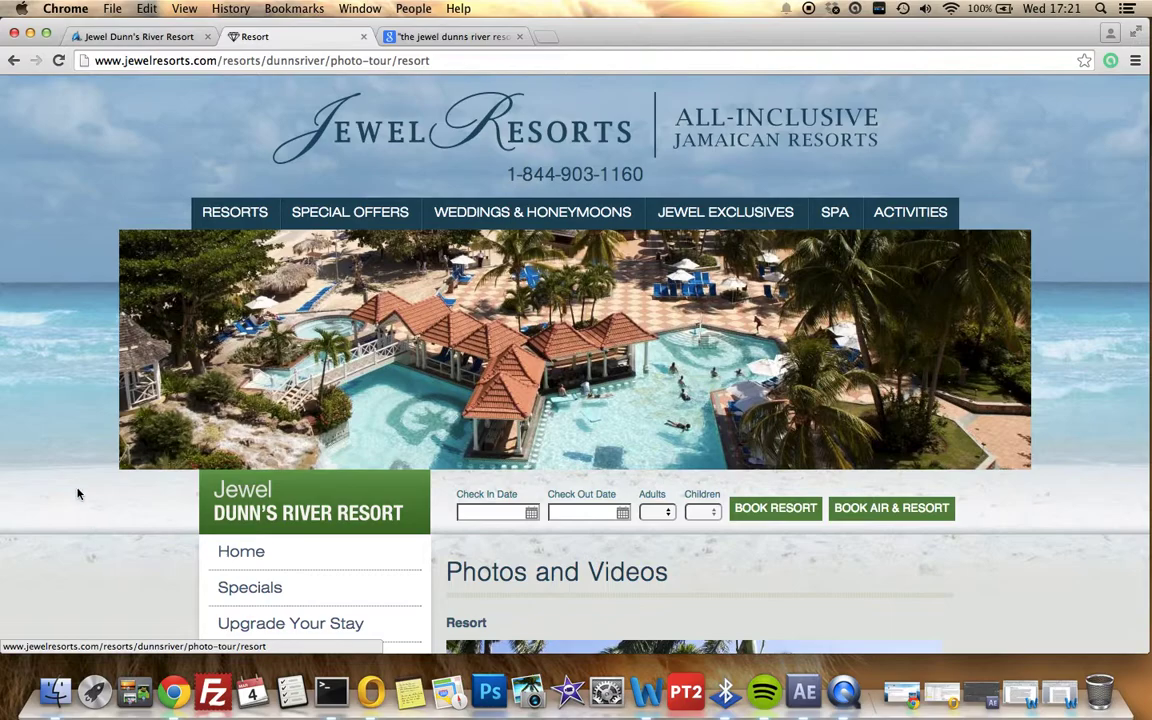
scroll(75, 560, "down", 10)
scroll(75, 560, "down", 2)
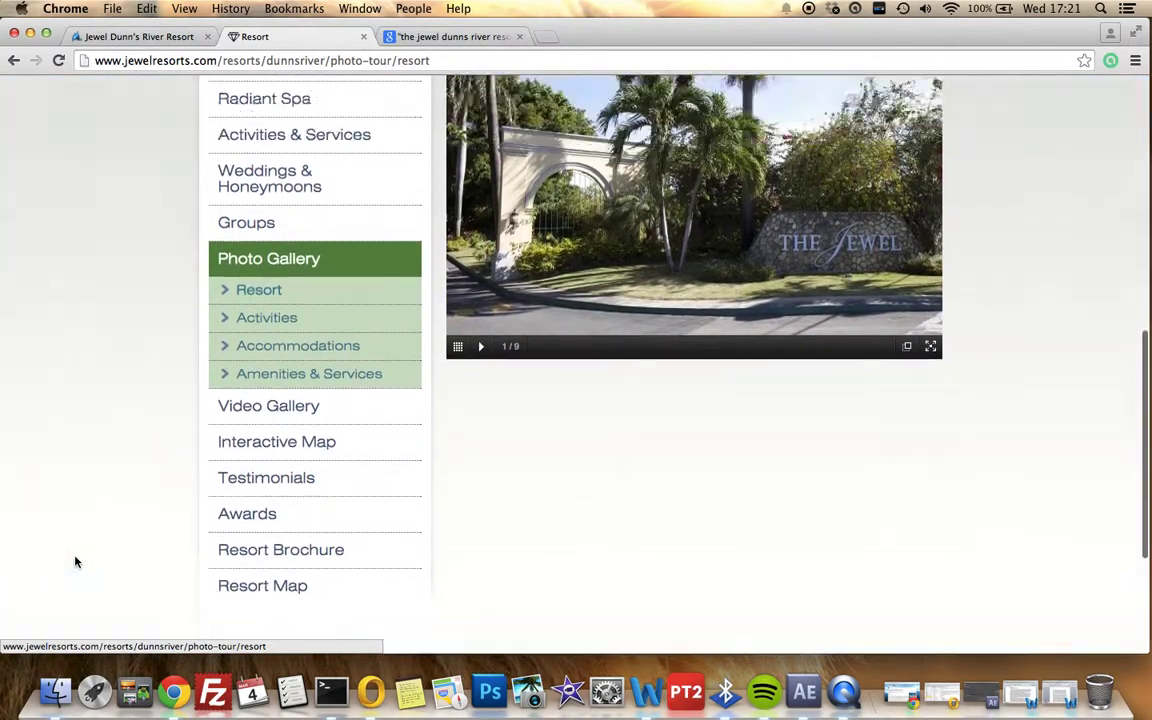
scroll(78, 540, "up", 8)
scroll(95, 484, "down", 2)
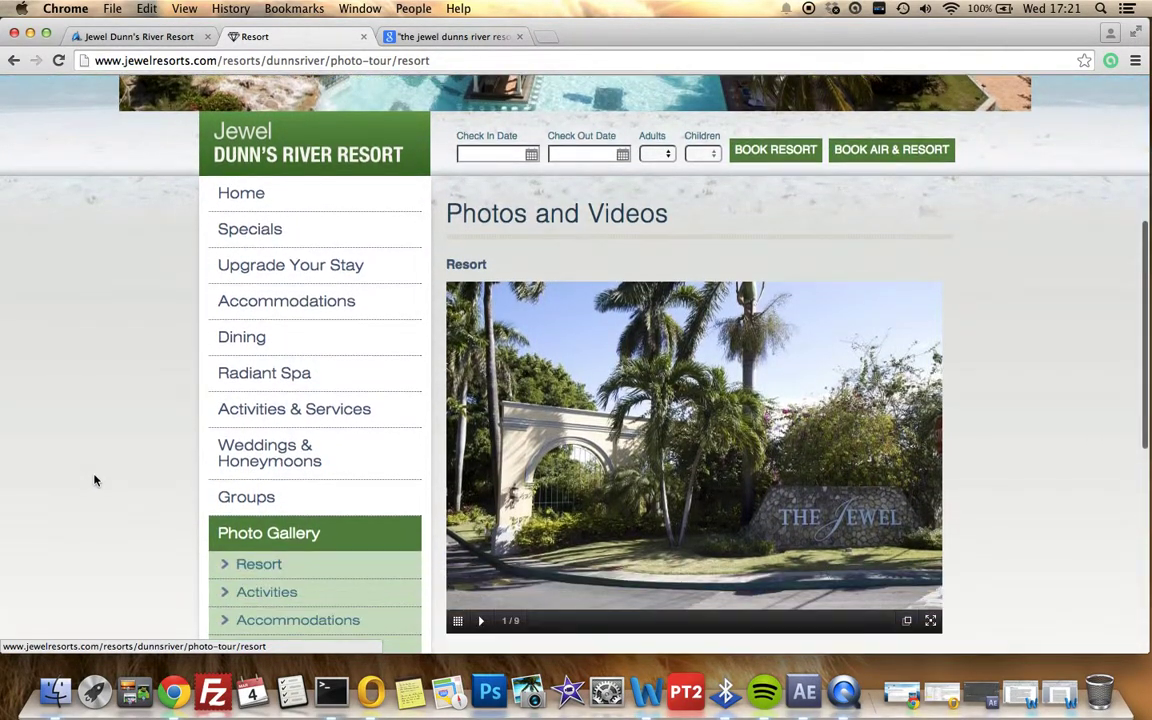
left_click(242, 337)
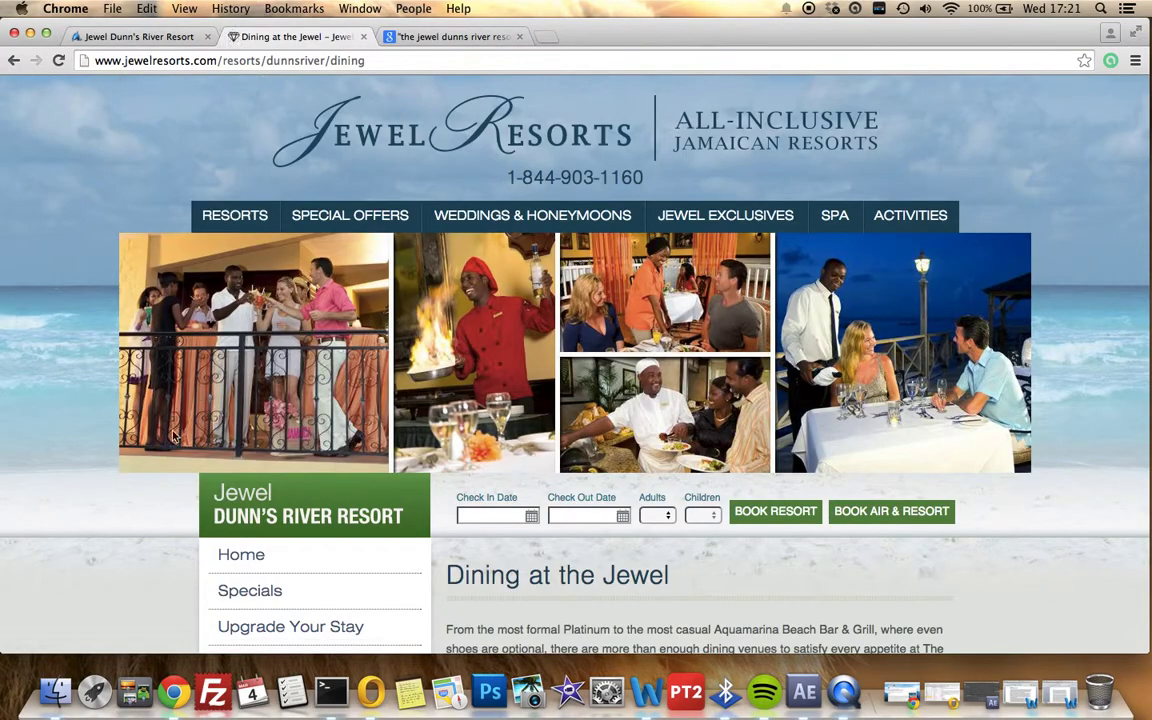
scroll(150, 501, "down", 6)
scroll(150, 503, "down", 1)
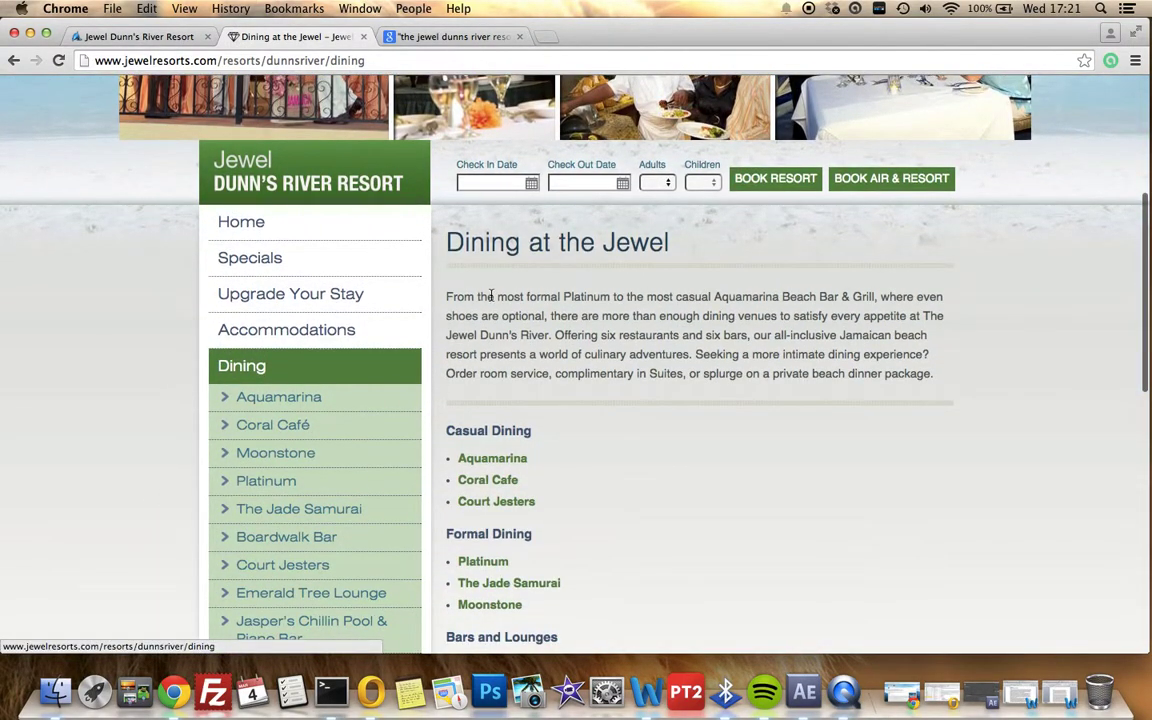
scroll(714, 399, "down", 3)
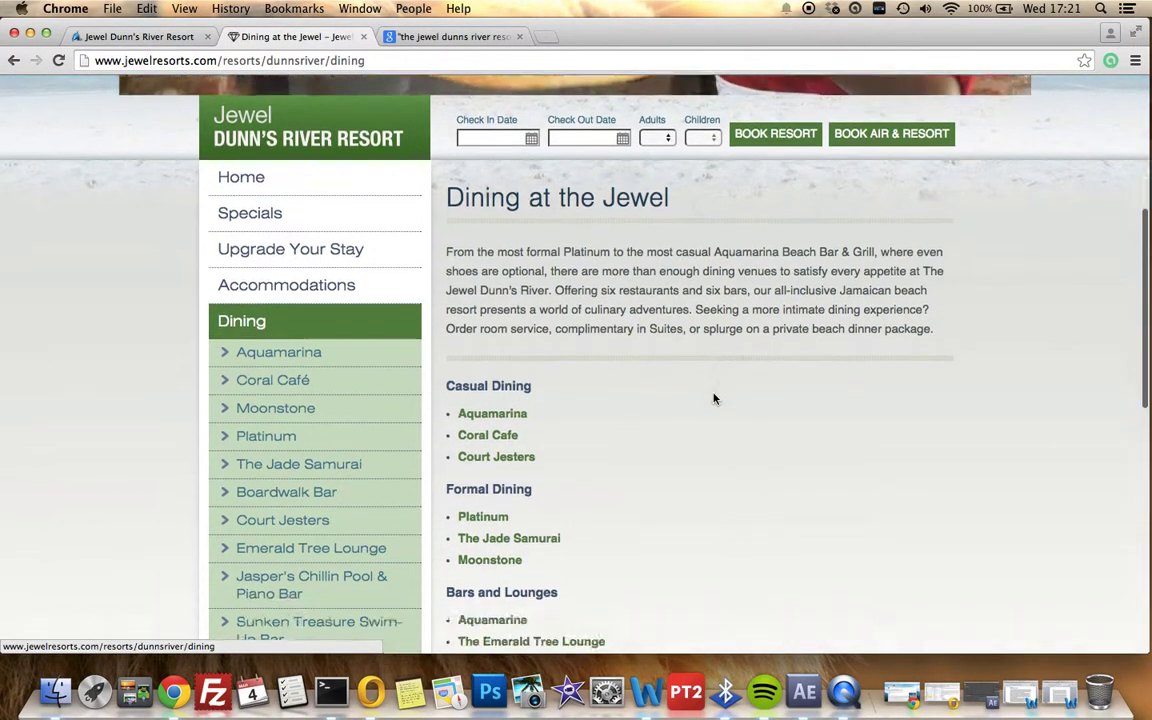
scroll(714, 399, "up", 2)
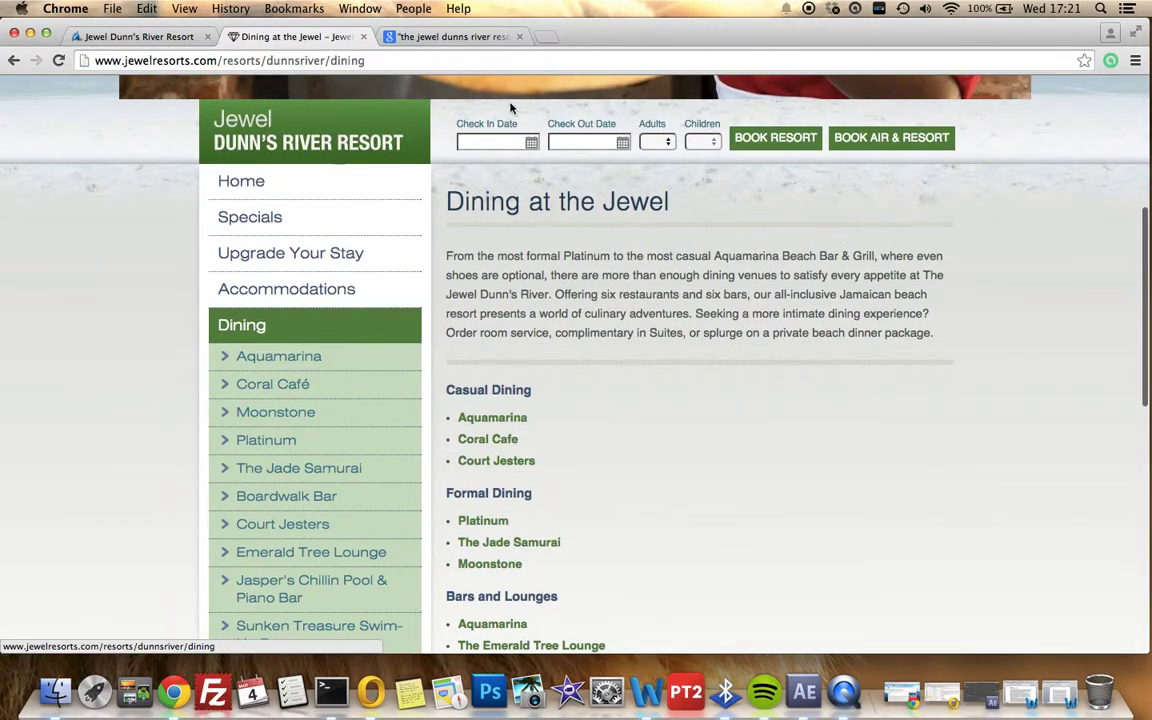
left_click(164, 34)
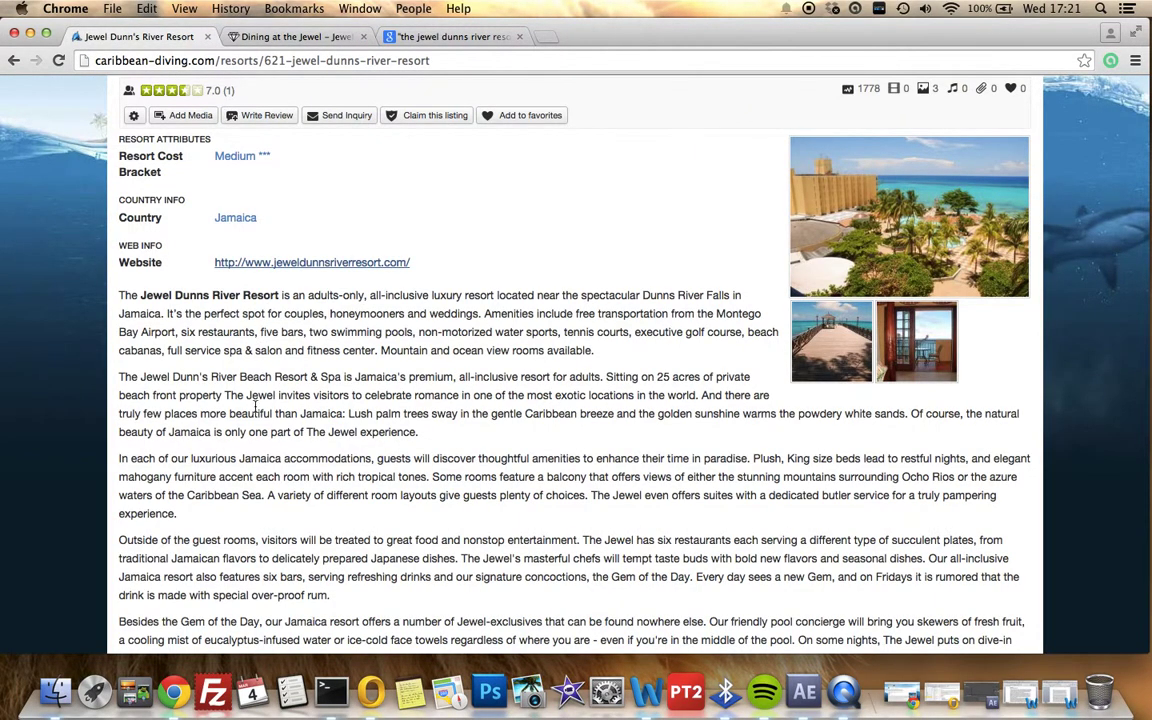
- Go back to the Jamaica resort results and open the Beaches Boscobel Resort-Jamaica listing
scroll(256, 405, "down", 5)
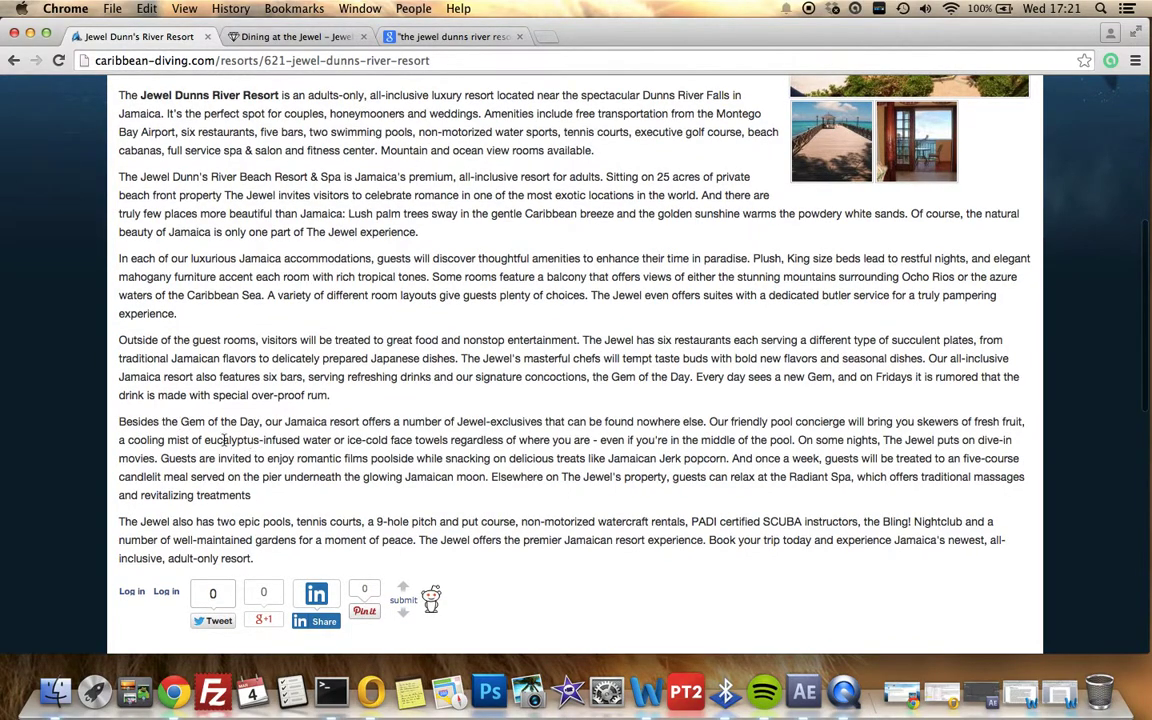
scroll(210, 487, "up", 5)
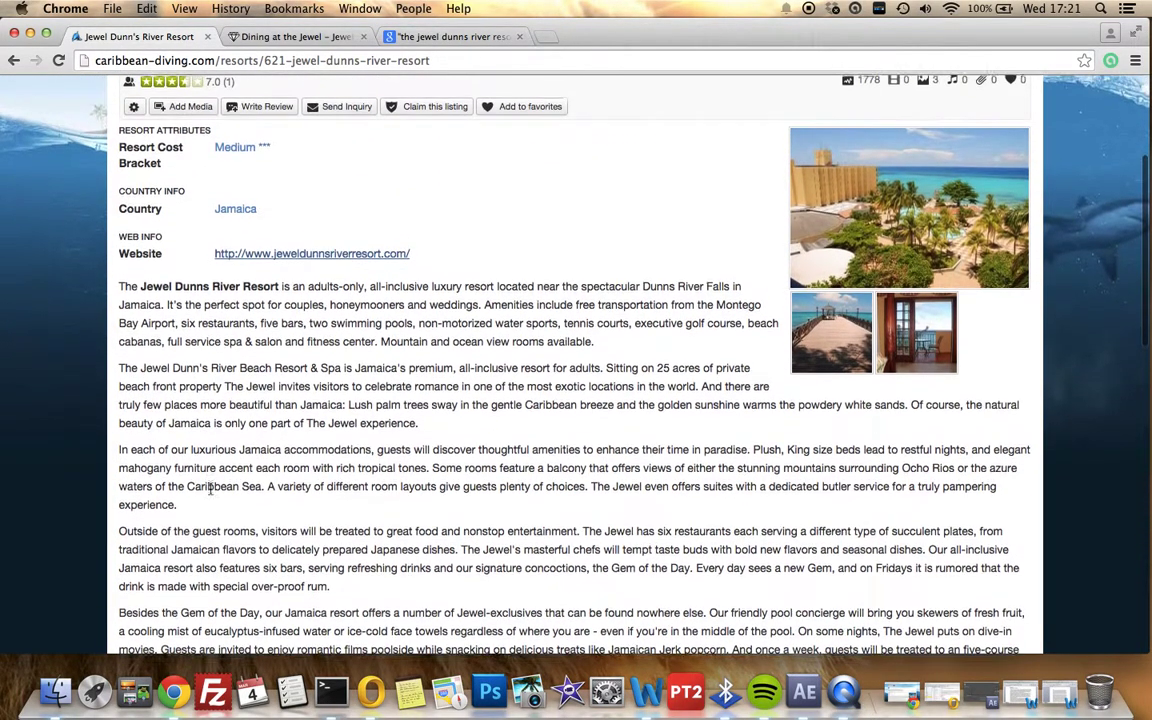
scroll(210, 487, "up", 3)
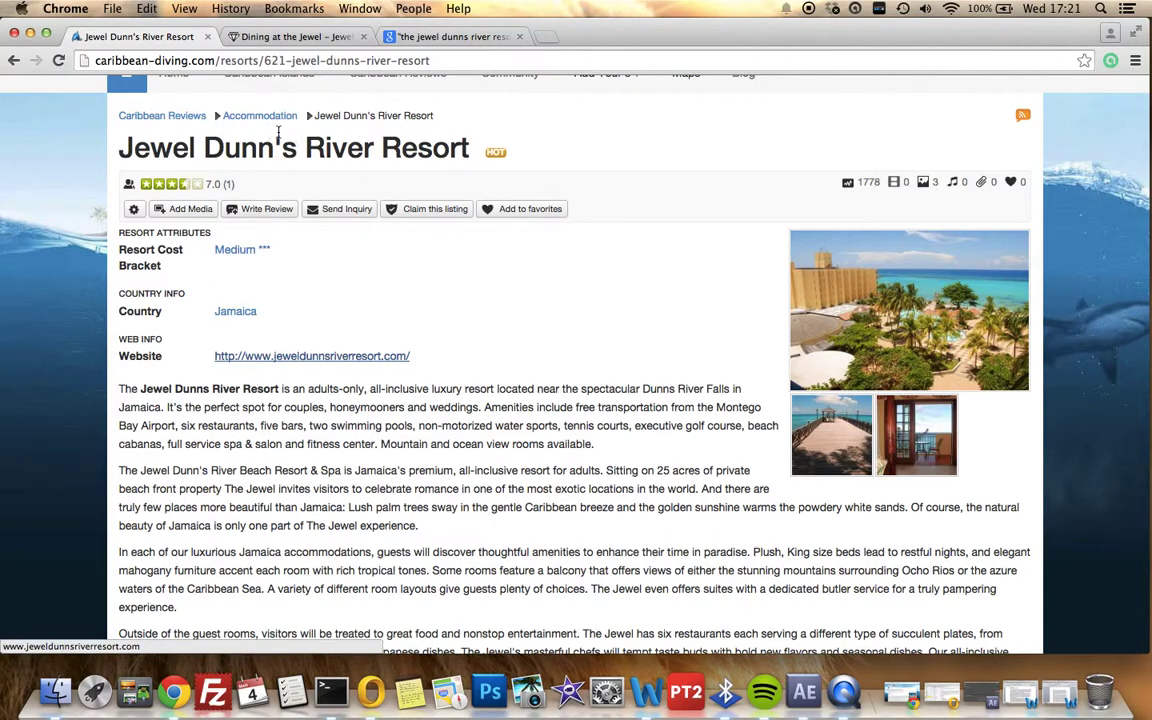
left_click(14, 61)
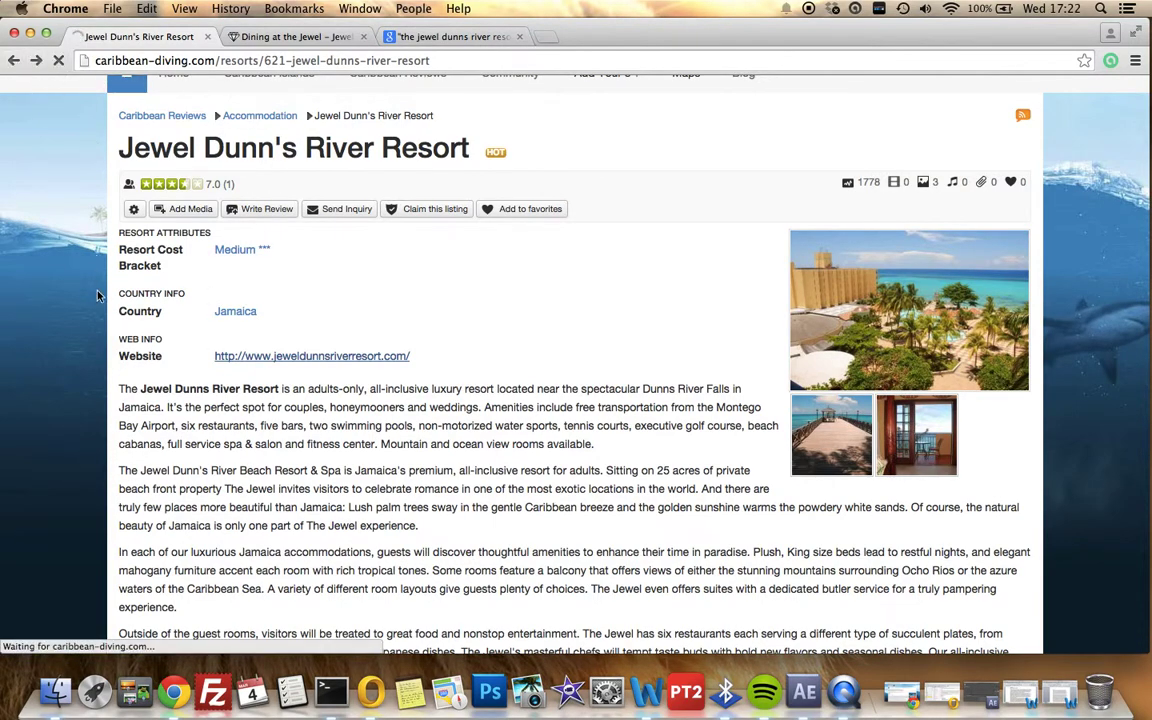
scroll(245, 453, "down", 5)
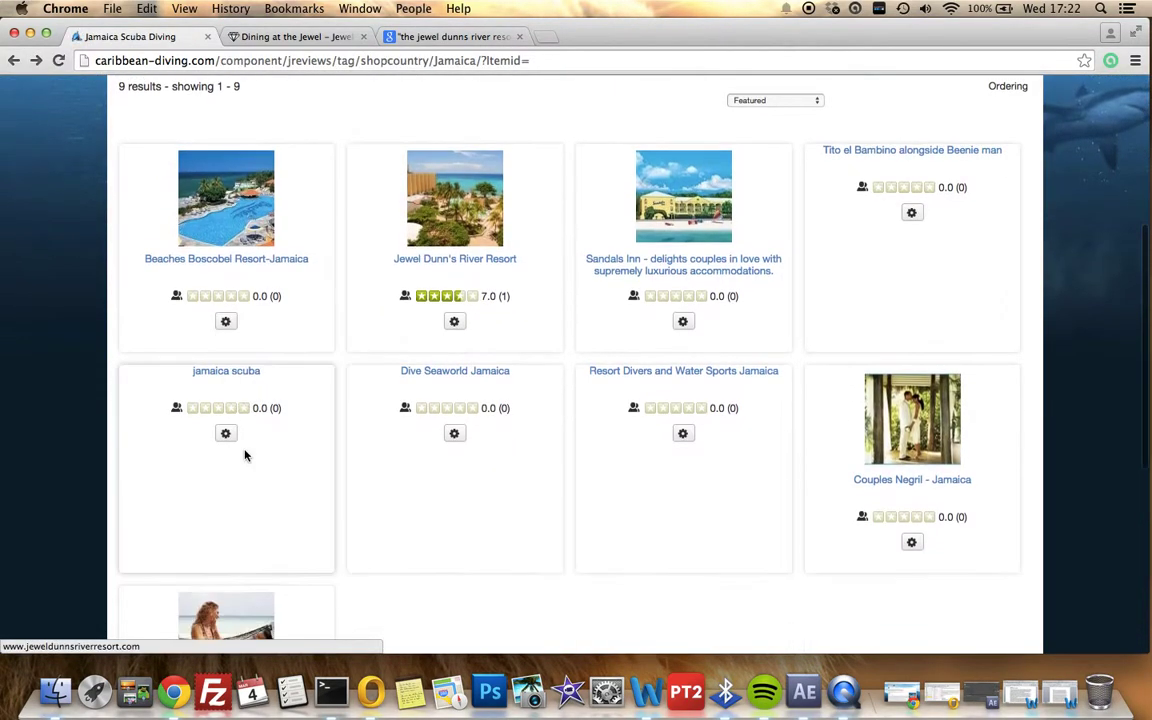
scroll(245, 455, "up", 10)
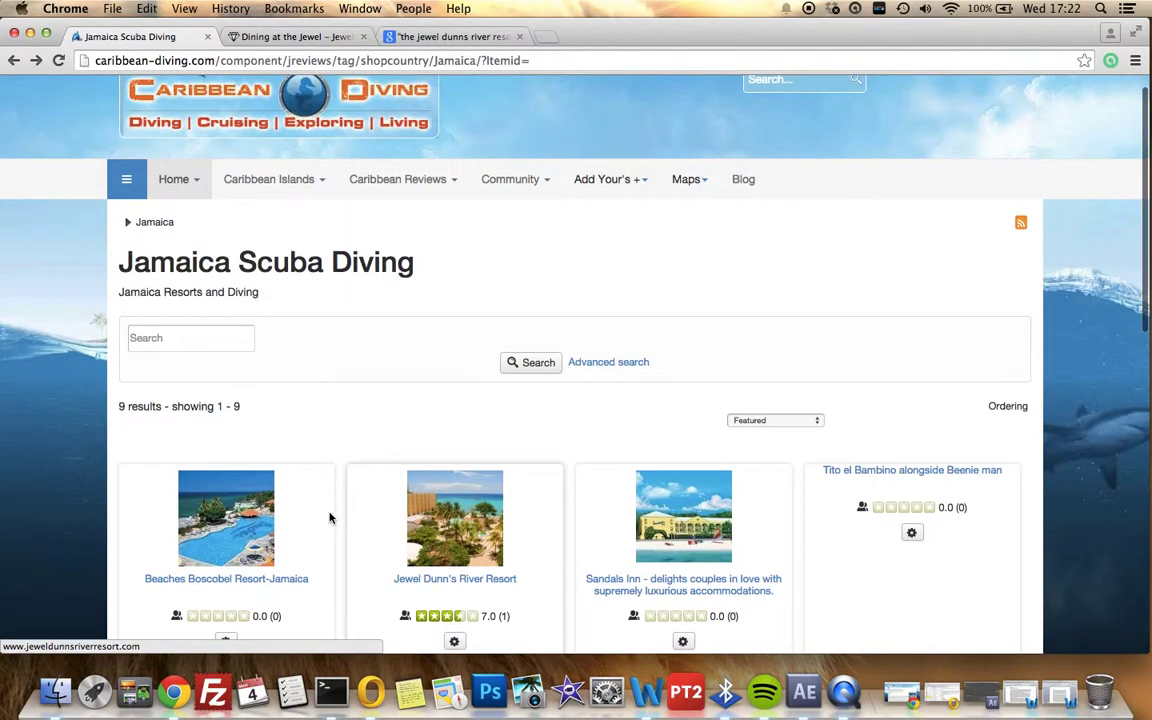
scroll(312, 506, "down", 4)
left_click(215, 386)
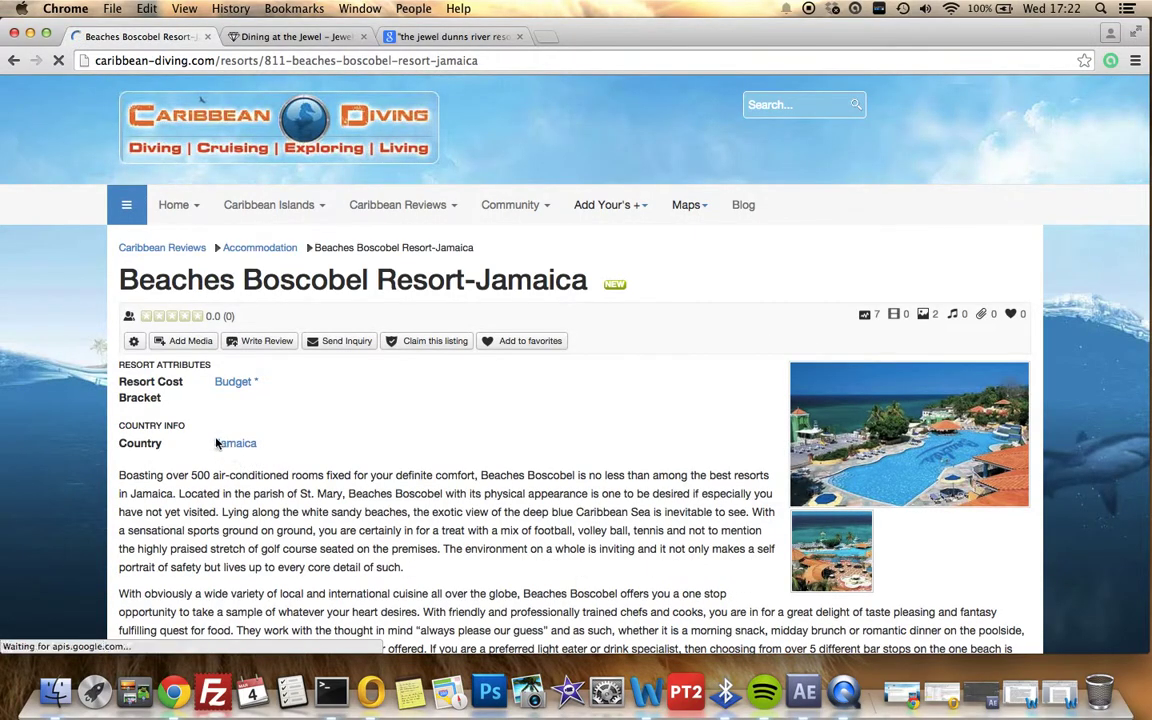
- Scroll through the Beaches Boscobel Resort-Jamaica listing page
left_click(133, 343)
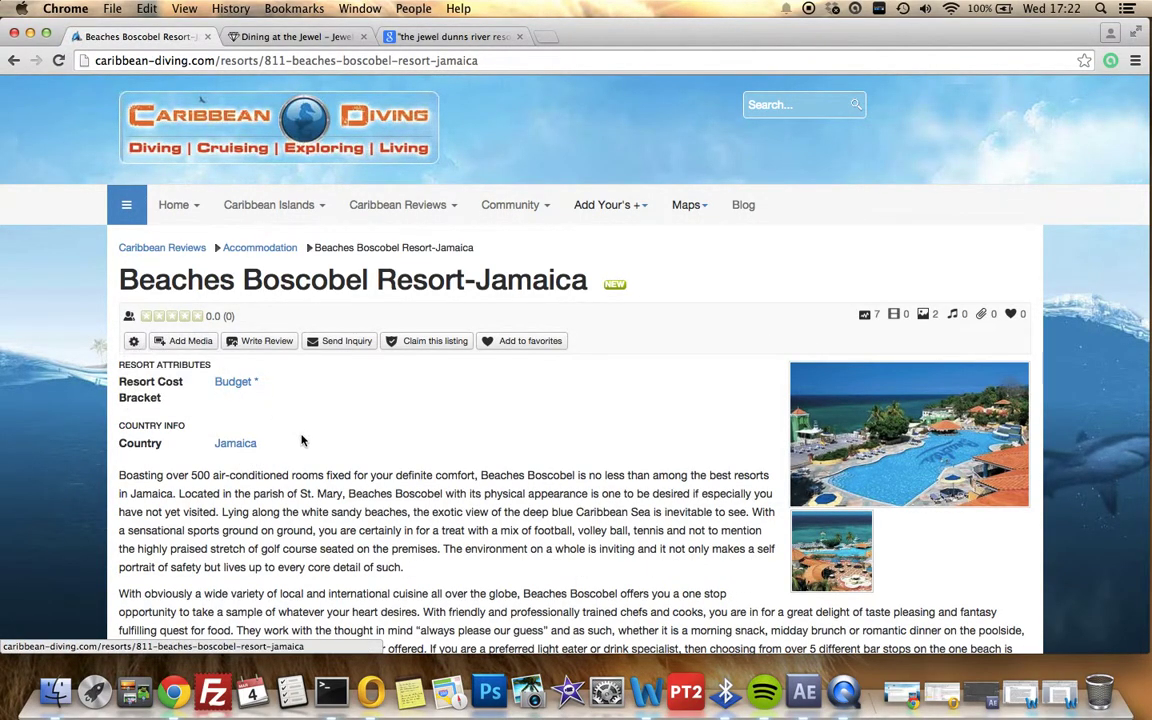
scroll(302, 440, "down", 3)
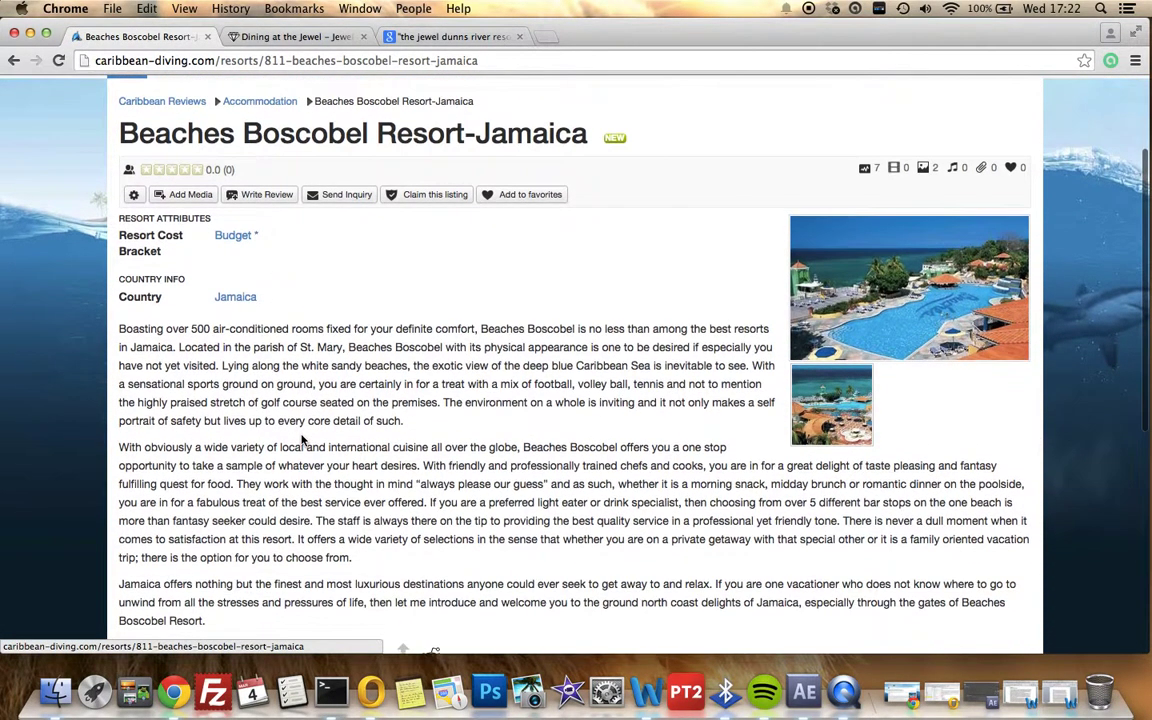
scroll(302, 437, "down", 3)
scroll(306, 419, "down", 6)
scroll(306, 419, "up", 6)
scroll(306, 419, "up", 3)
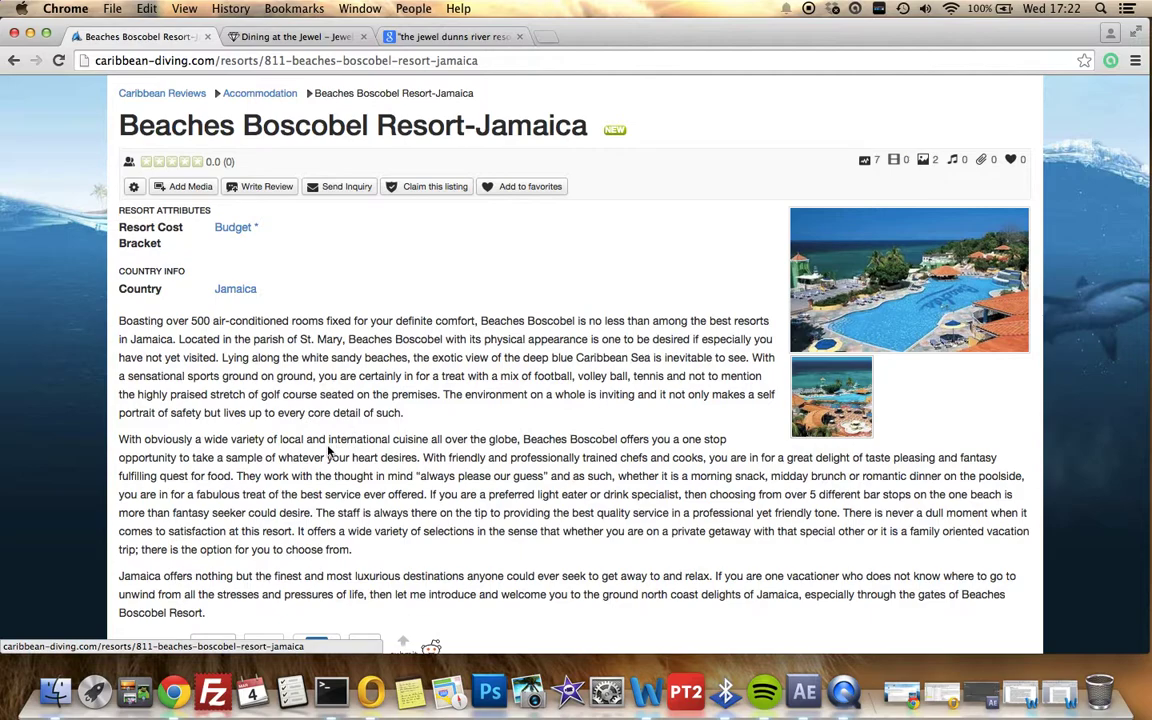
scroll(329, 452, "up", 2)
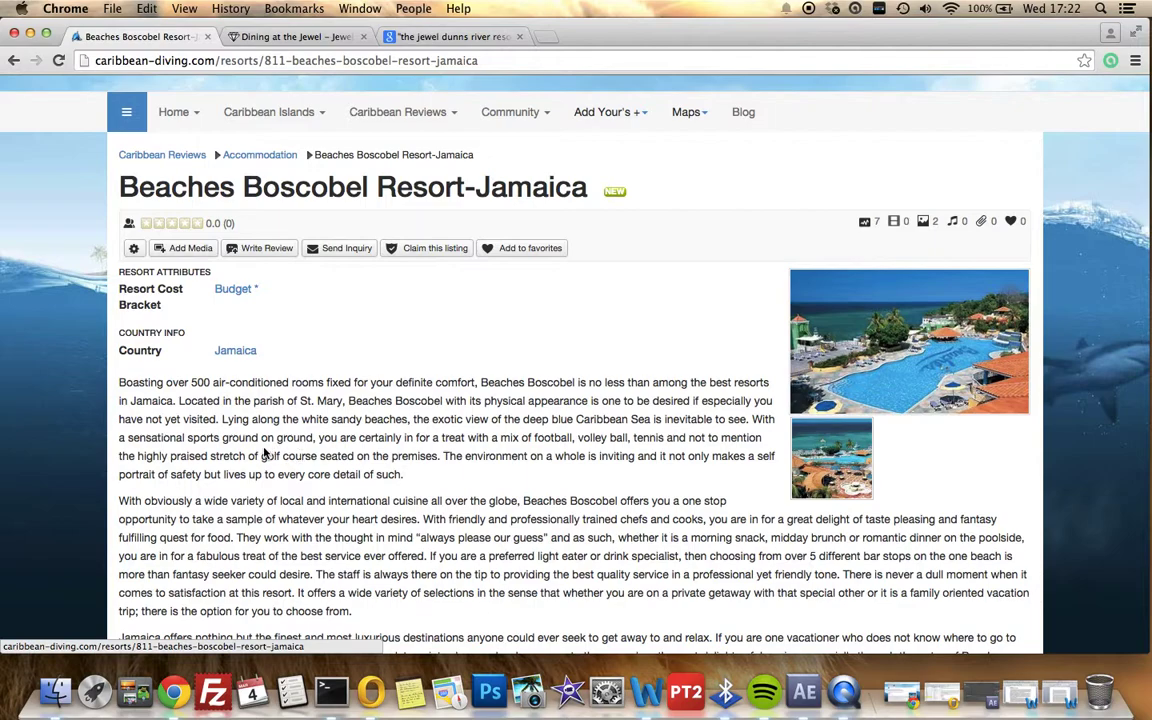
- Go to the caribbean-diving.com home page and follow the Jamaica link to the 9 resort results
left_click(176, 116)
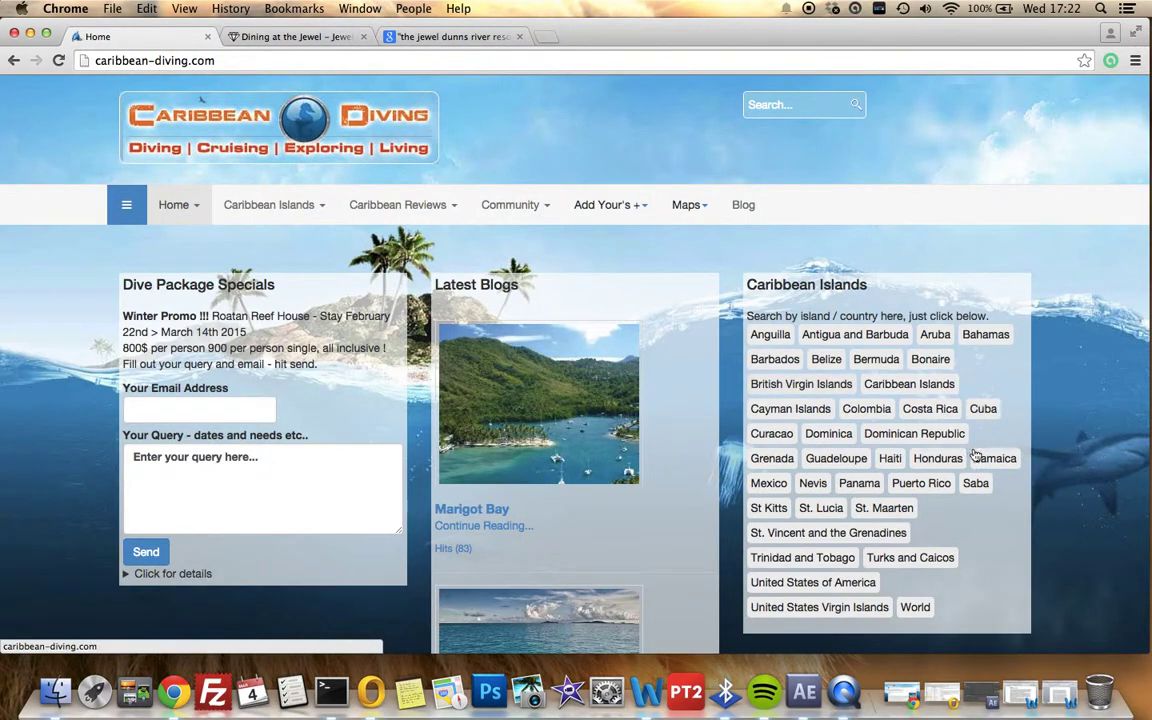
left_click(995, 458)
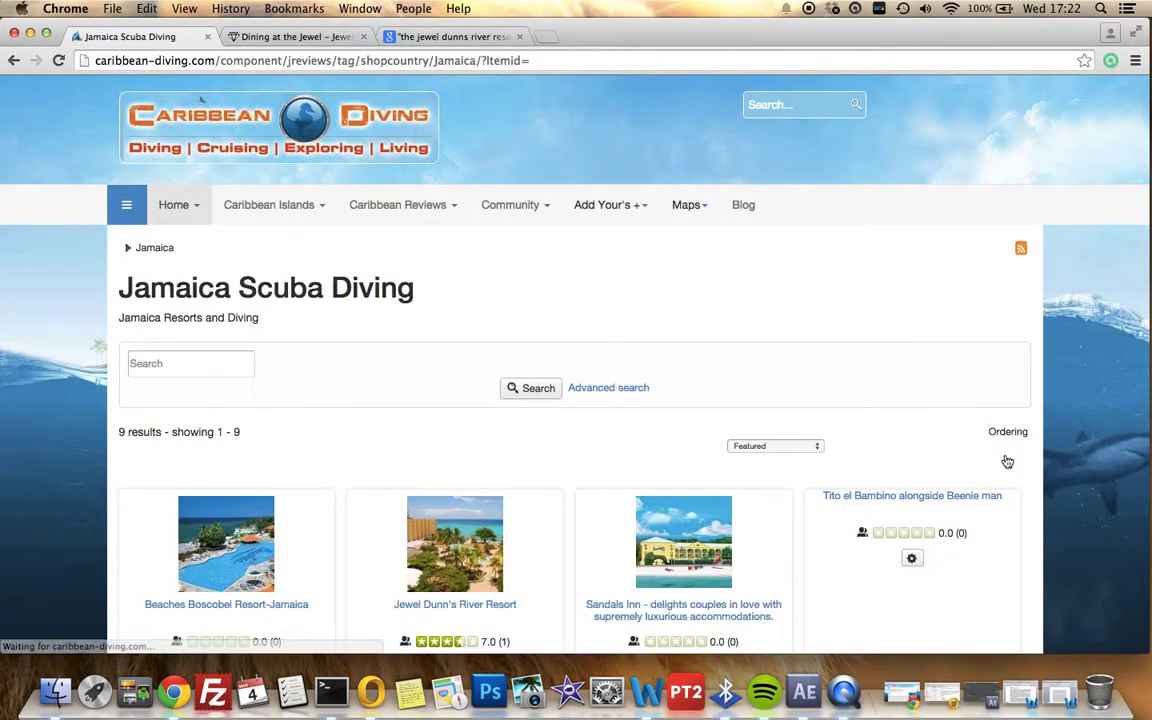
scroll(846, 411, "down", 5)
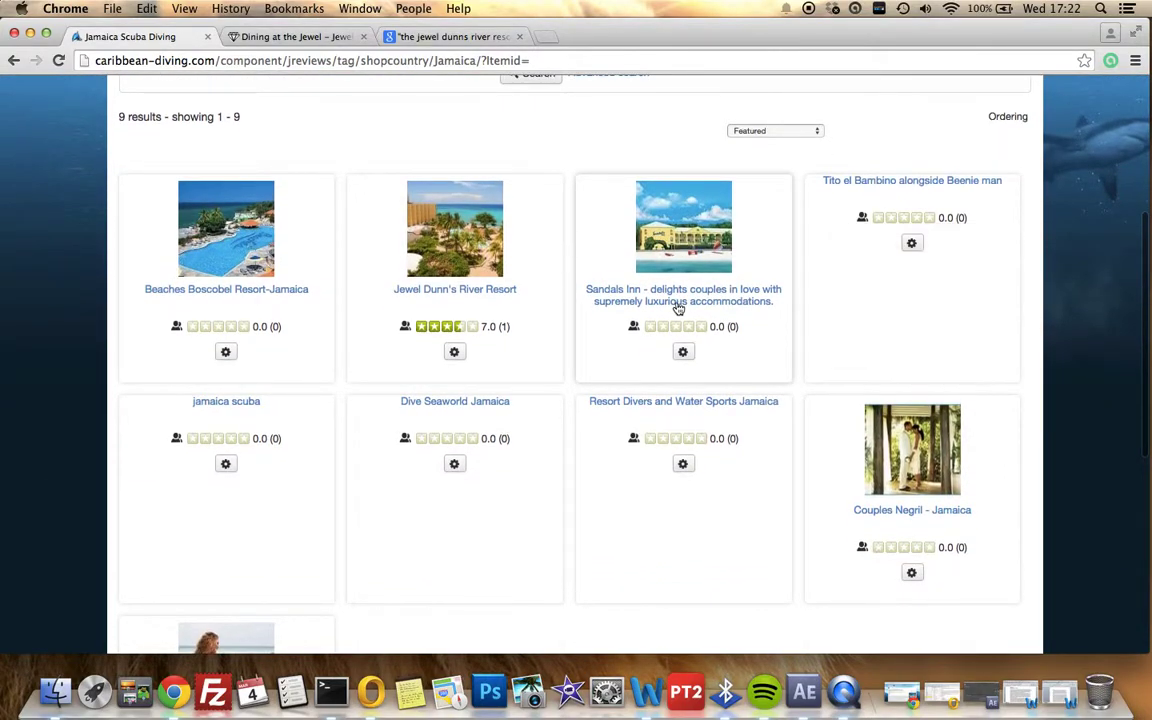
- Open the Sandals Inn listing and scroll down to its description and four photos
left_click(665, 295)
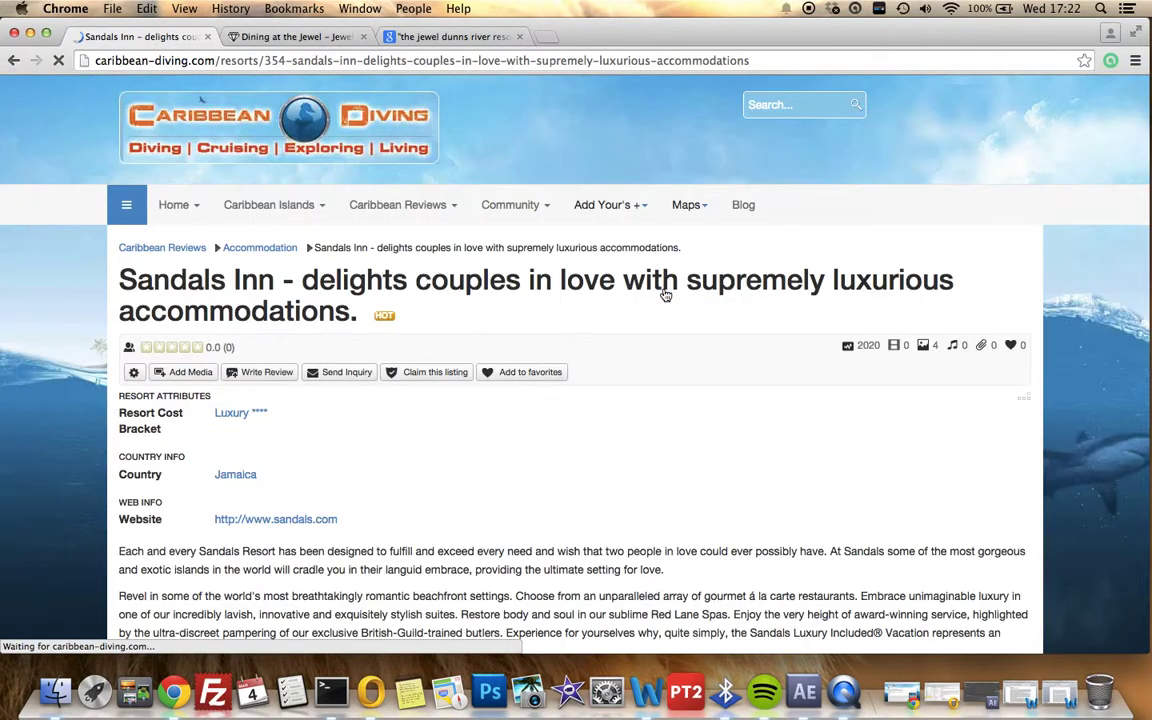
scroll(499, 499, "down", 5)
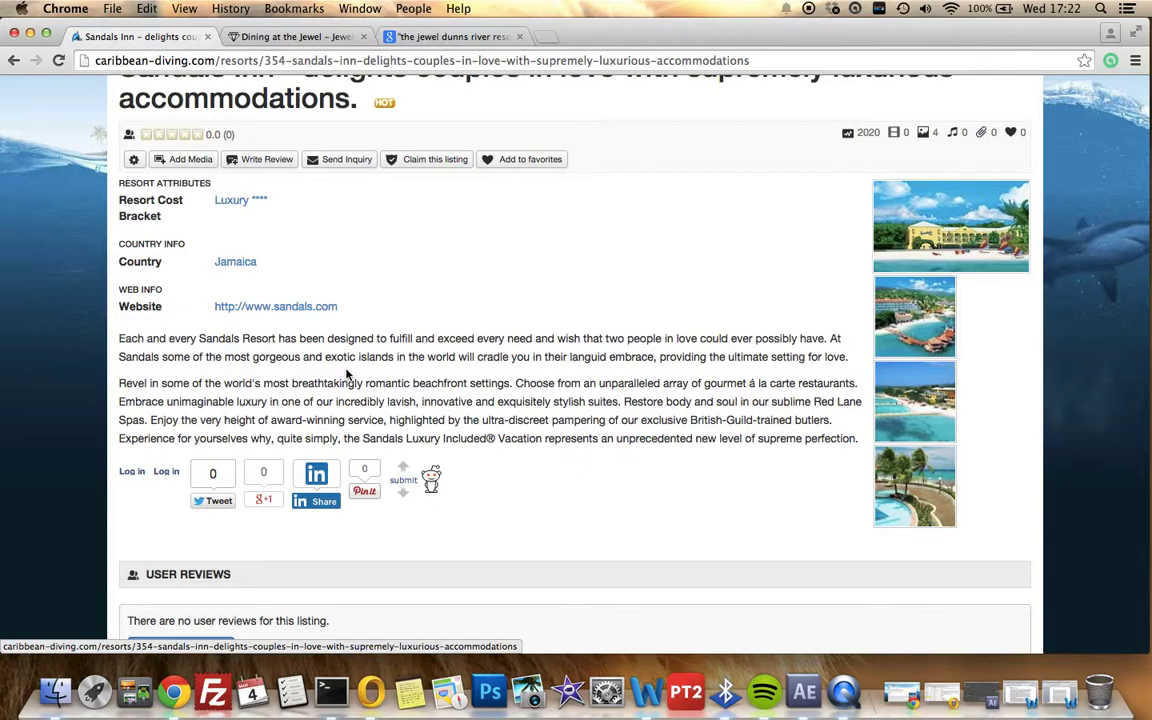
- Open sandals.com from the Sandals Inn listing's website link and scroll through its homepage
left_click(294, 308)
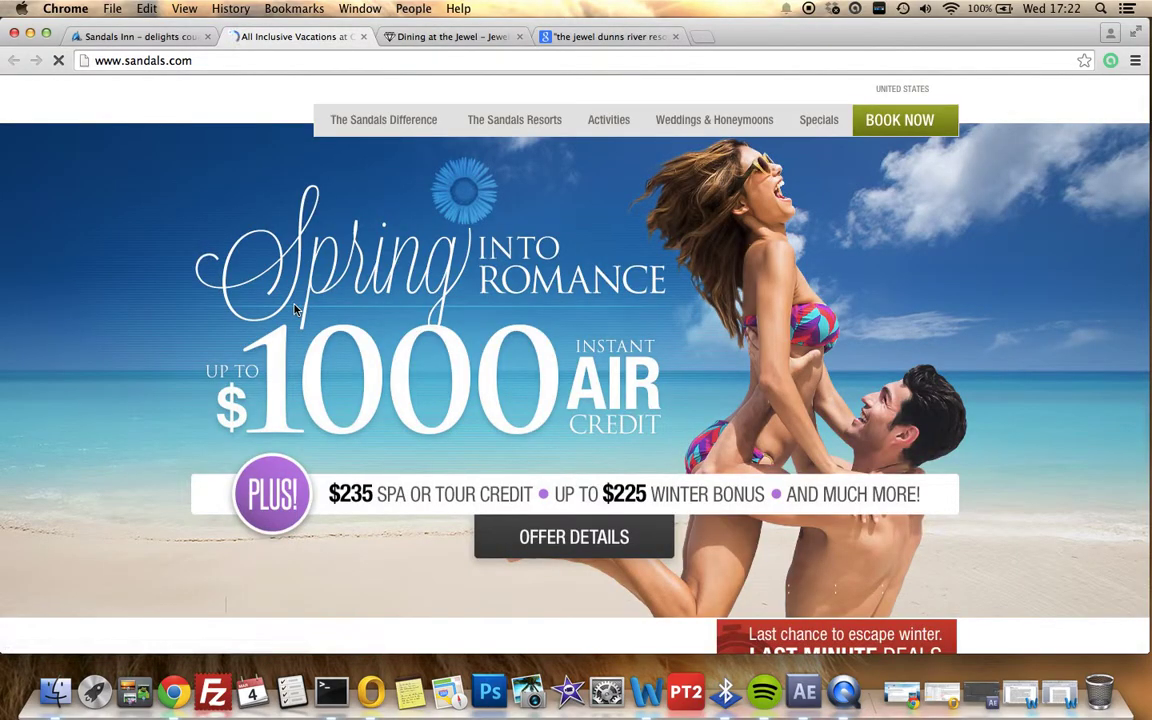
scroll(178, 396, "down", 1)
scroll(178, 396, "down", 10)
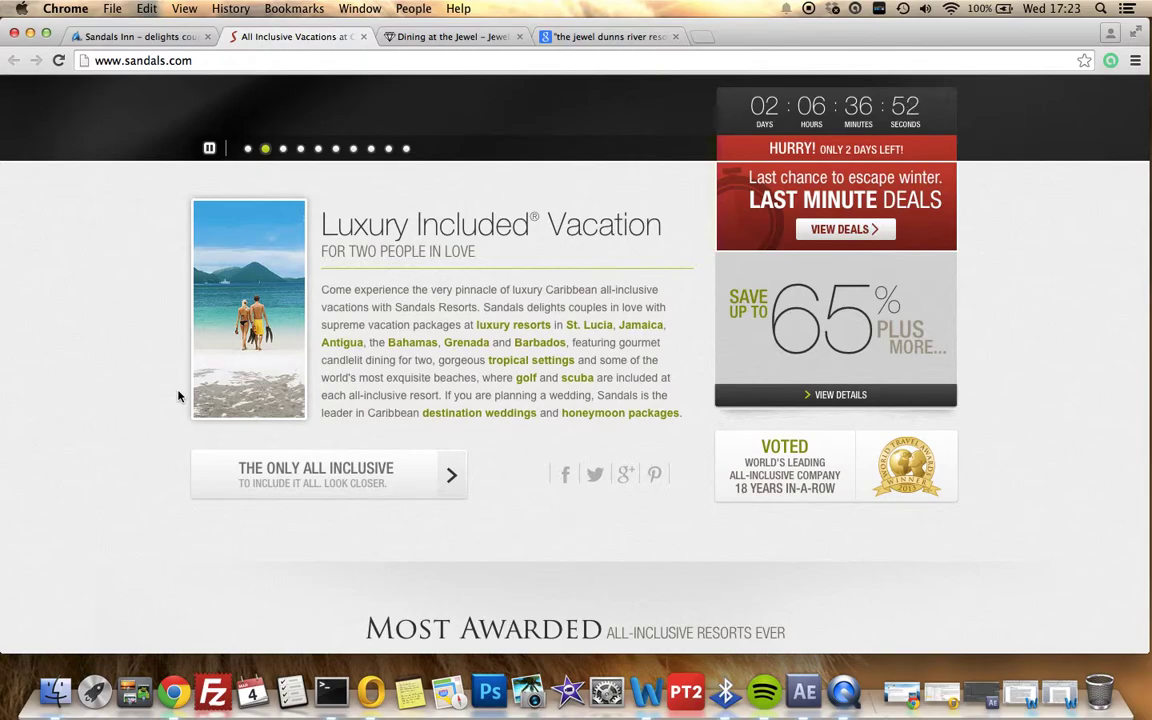
scroll(178, 397, "down", 4)
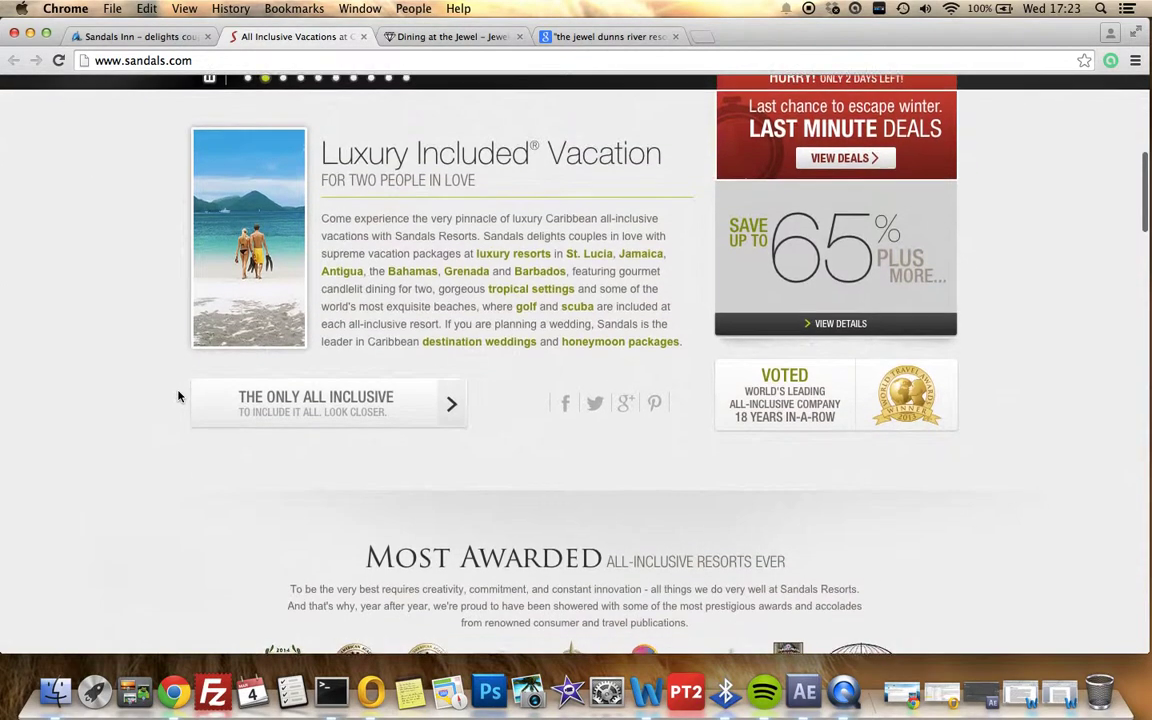
scroll(178, 397, "up", 5)
scroll(178, 397, "up", 2)
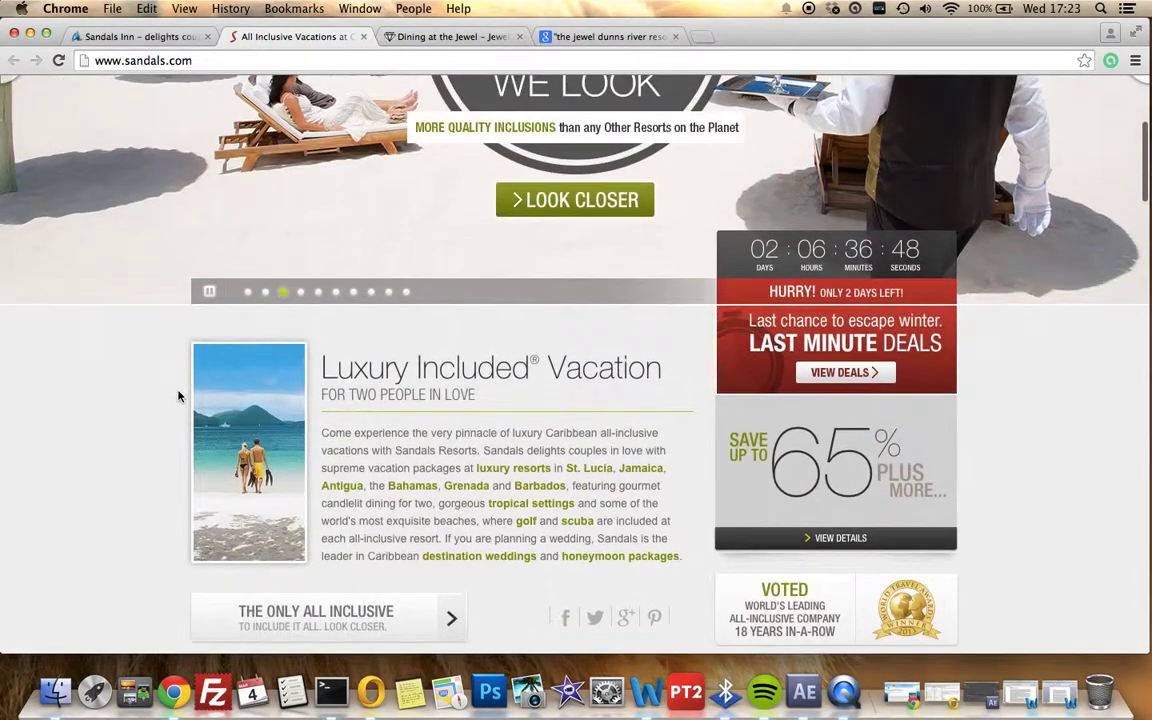
scroll(178, 397, "up", 5)
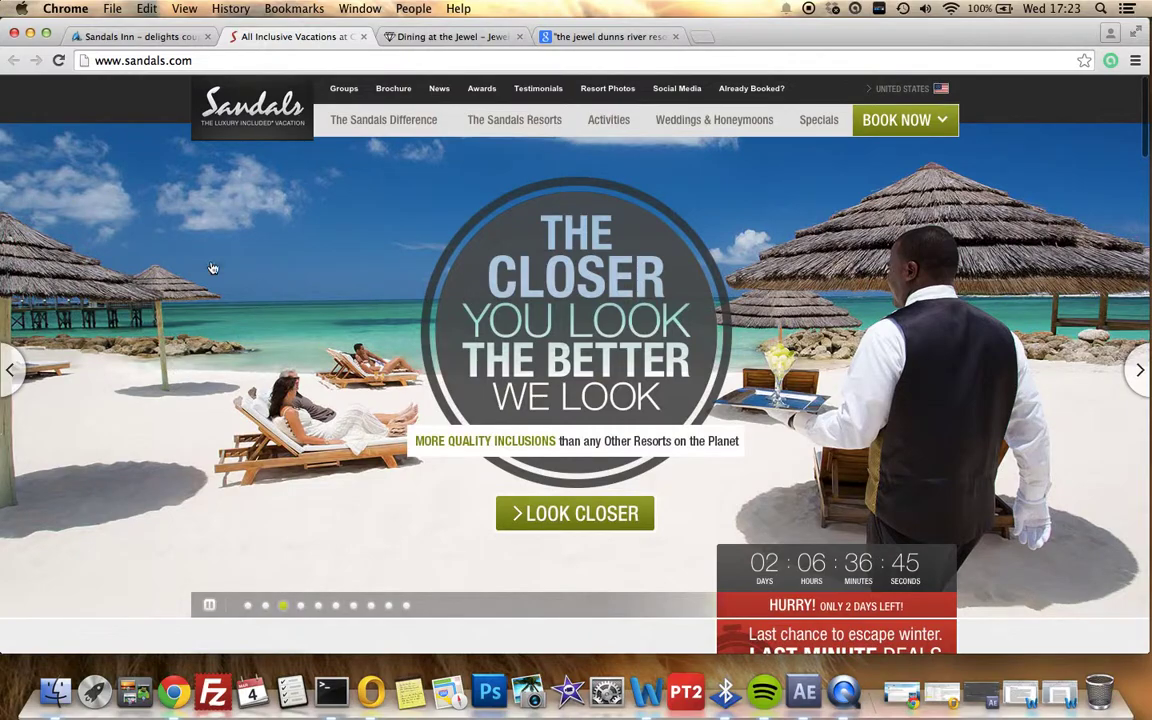
mouse_move(287, 110)
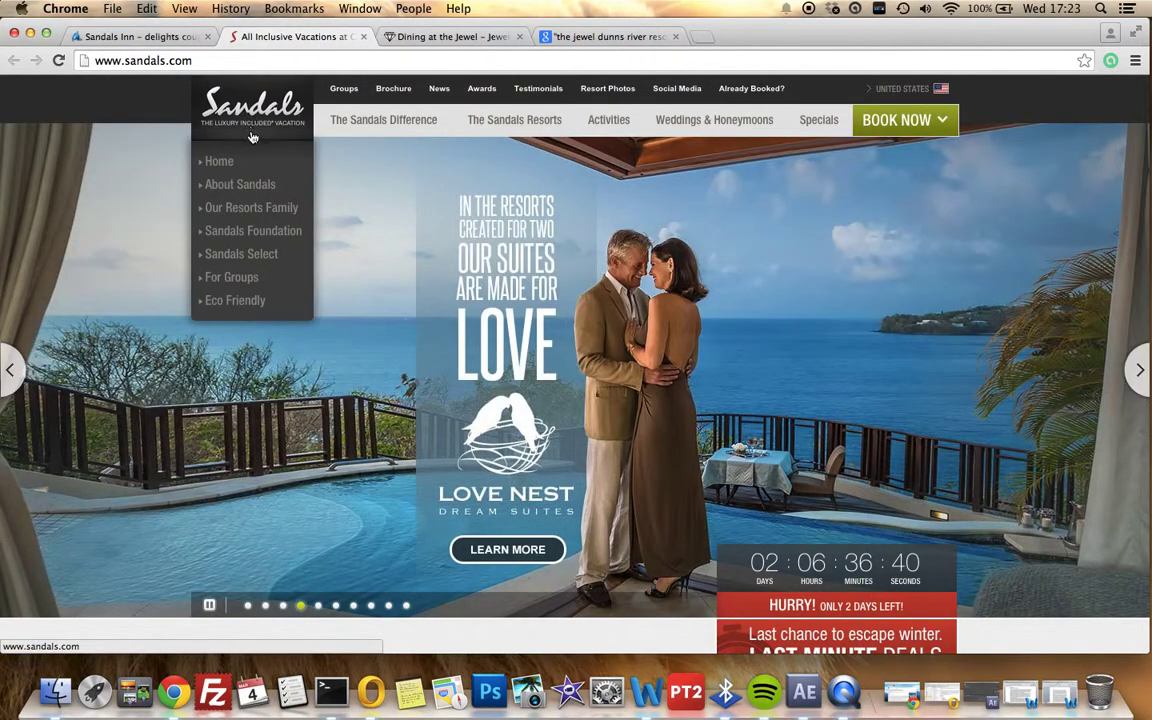
scroll(294, 425, "down", 10)
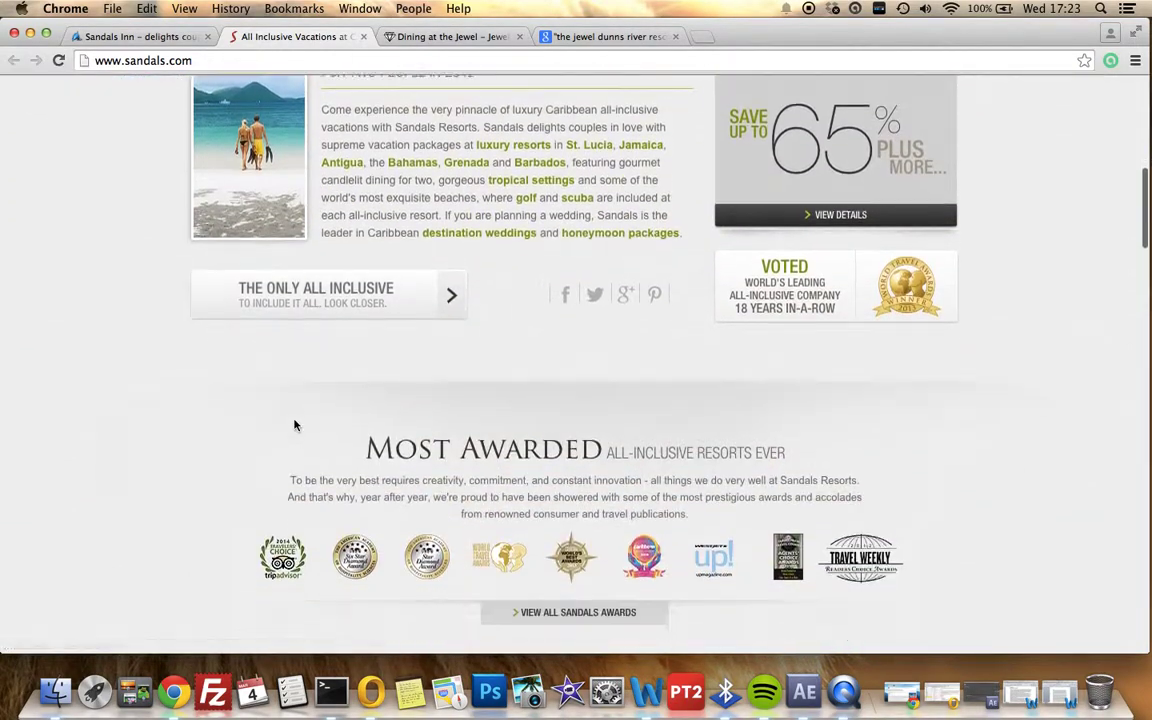
scroll(520, 250, "up", 2)
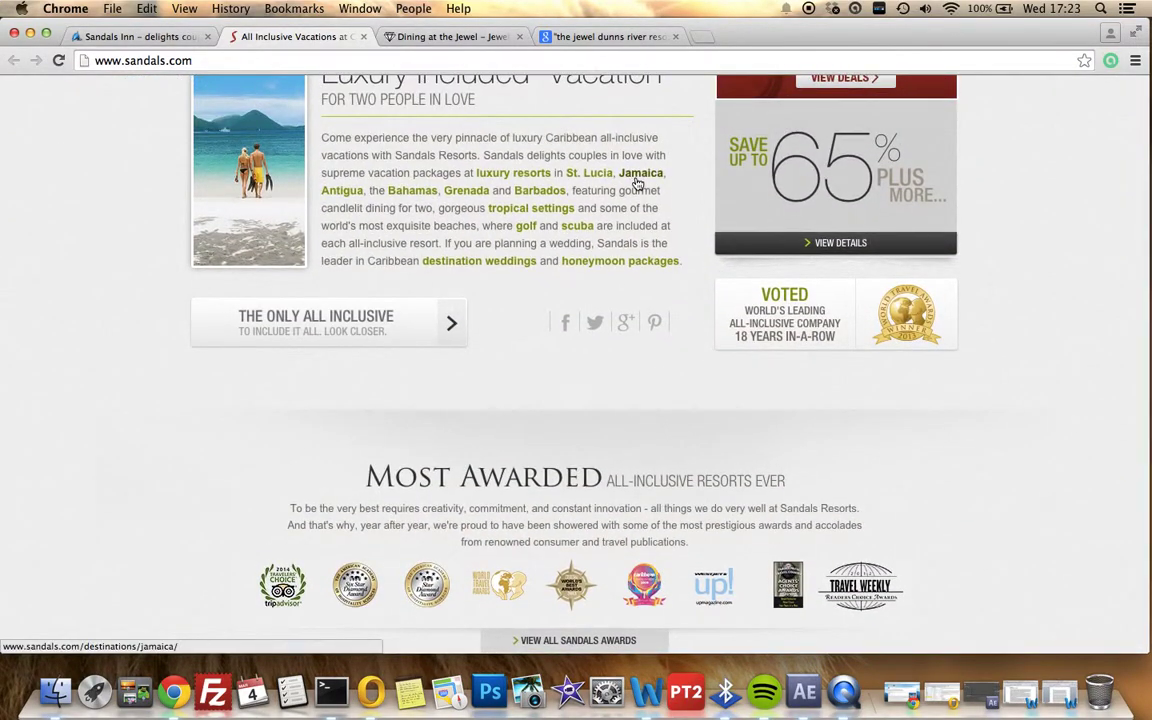
- Open the Sandals Jamaica destination page, decline the ForeSee survey, and scroll through its resorts
left_click(640, 174)
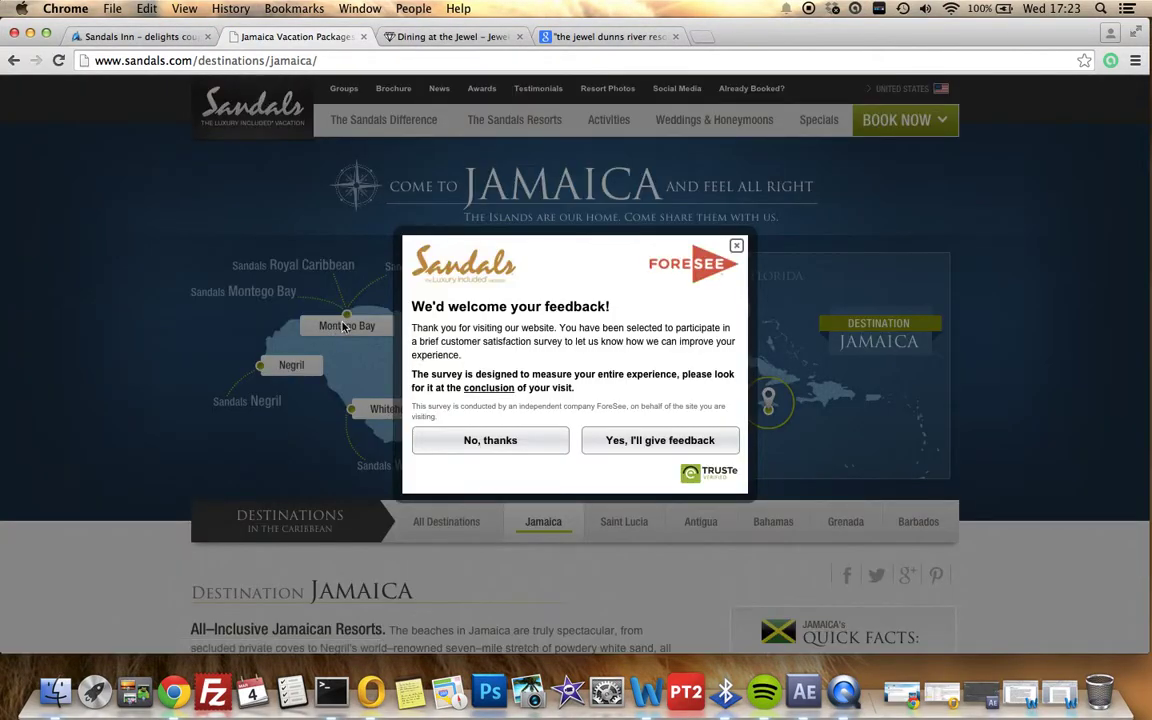
left_click(660, 228)
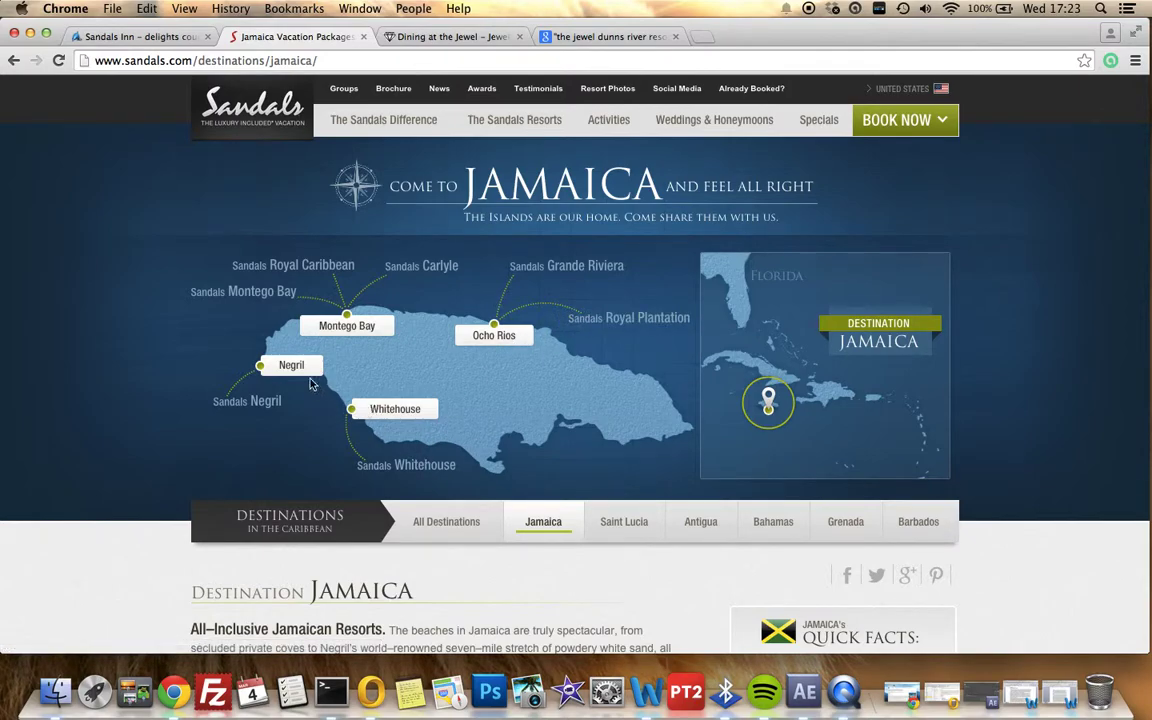
scroll(391, 377, "down", 2)
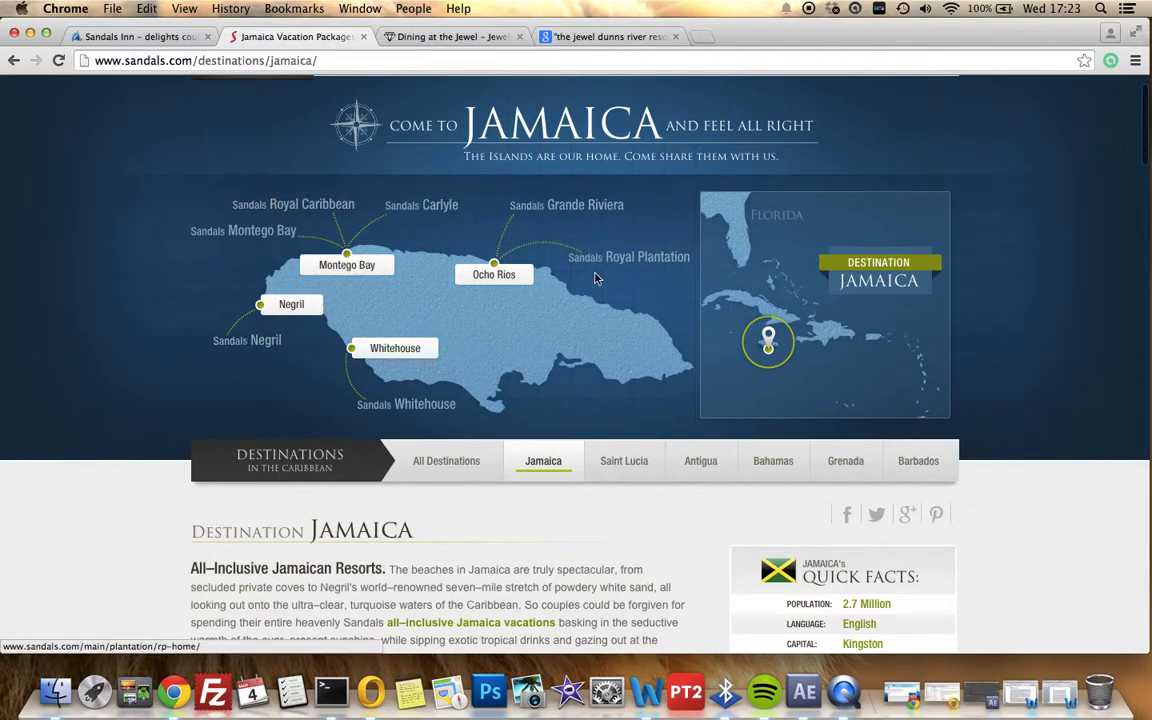
scroll(128, 360, "down", 6)
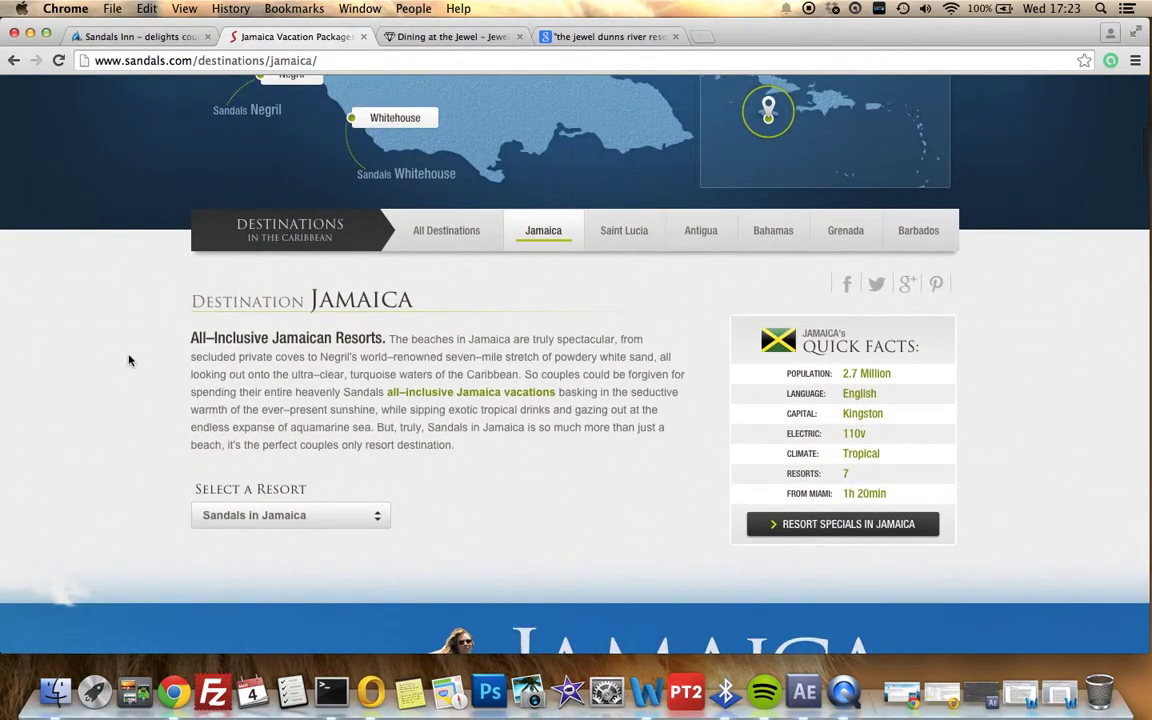
scroll(128, 360, "down", 5)
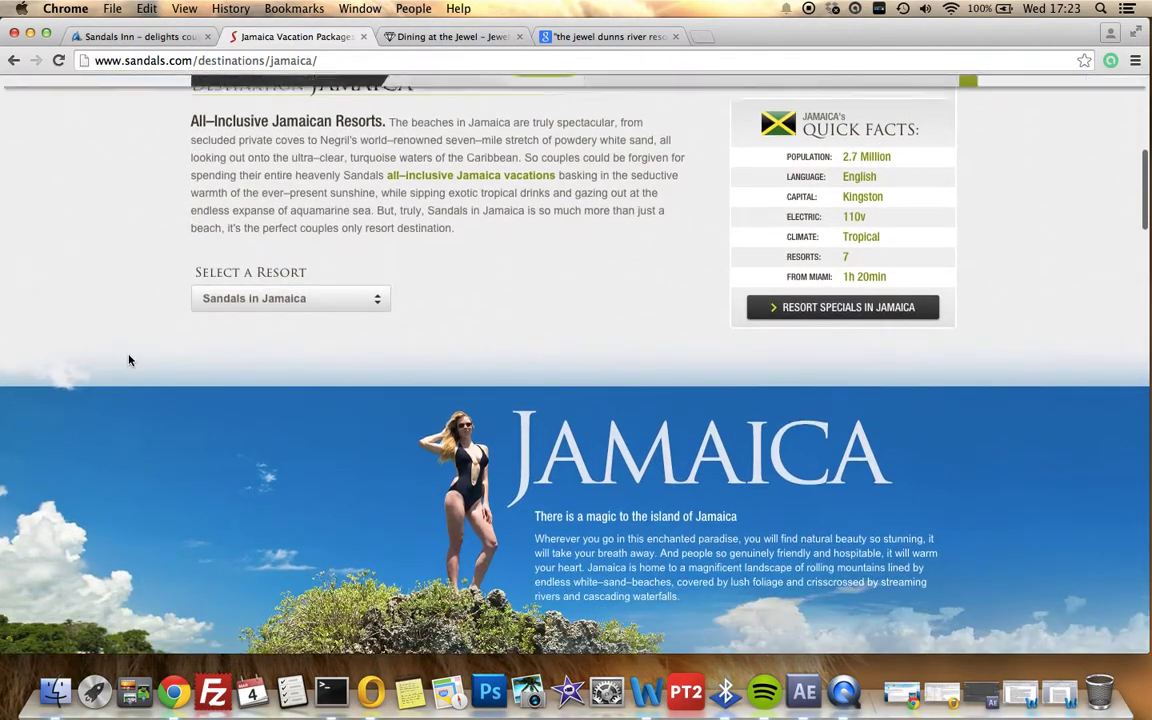
scroll(128, 360, "up", 3)
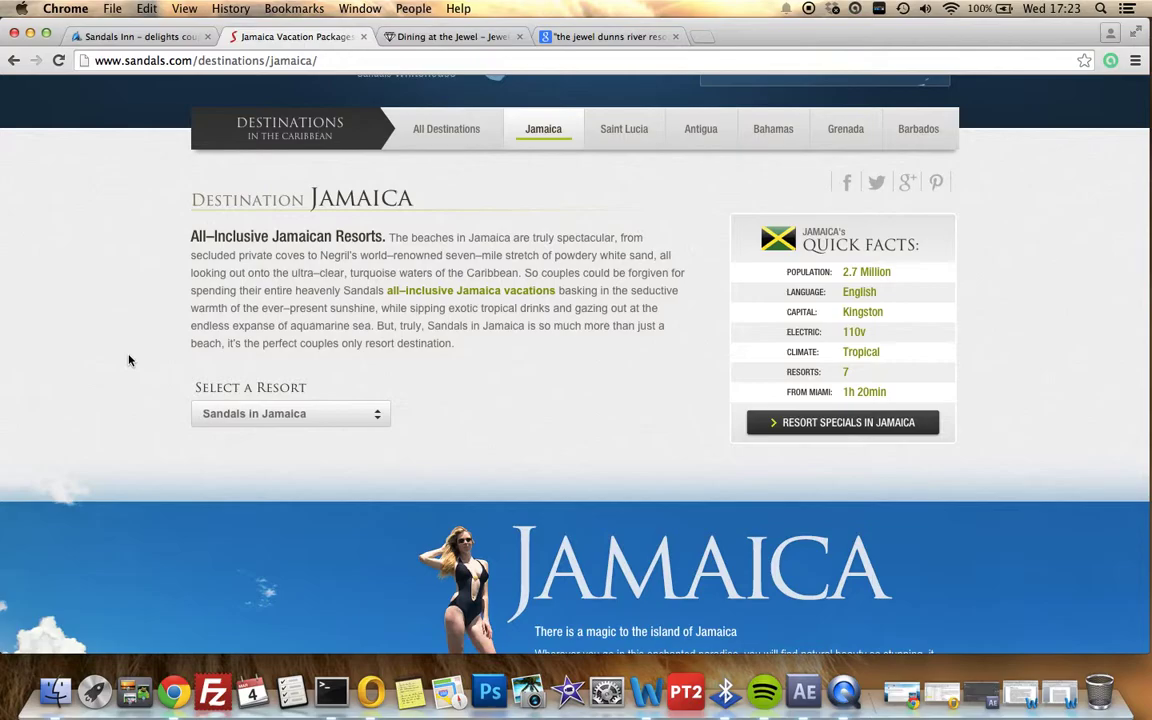
scroll(128, 360, "down", 10)
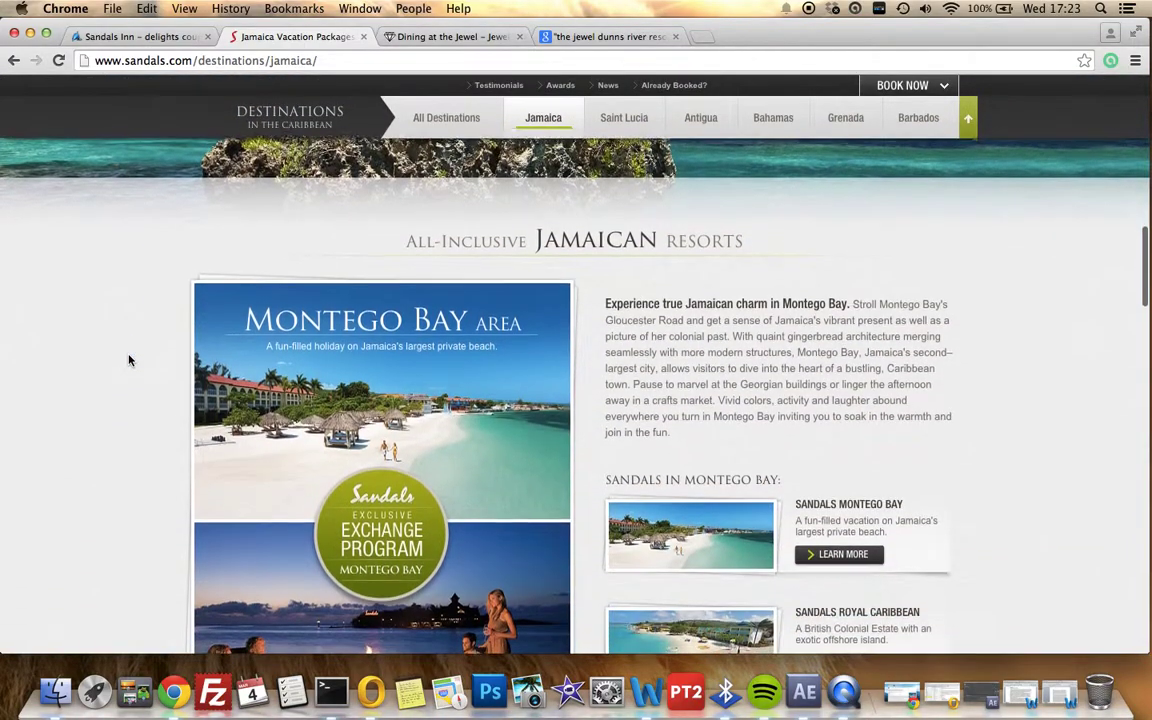
scroll(128, 360, "down", 3)
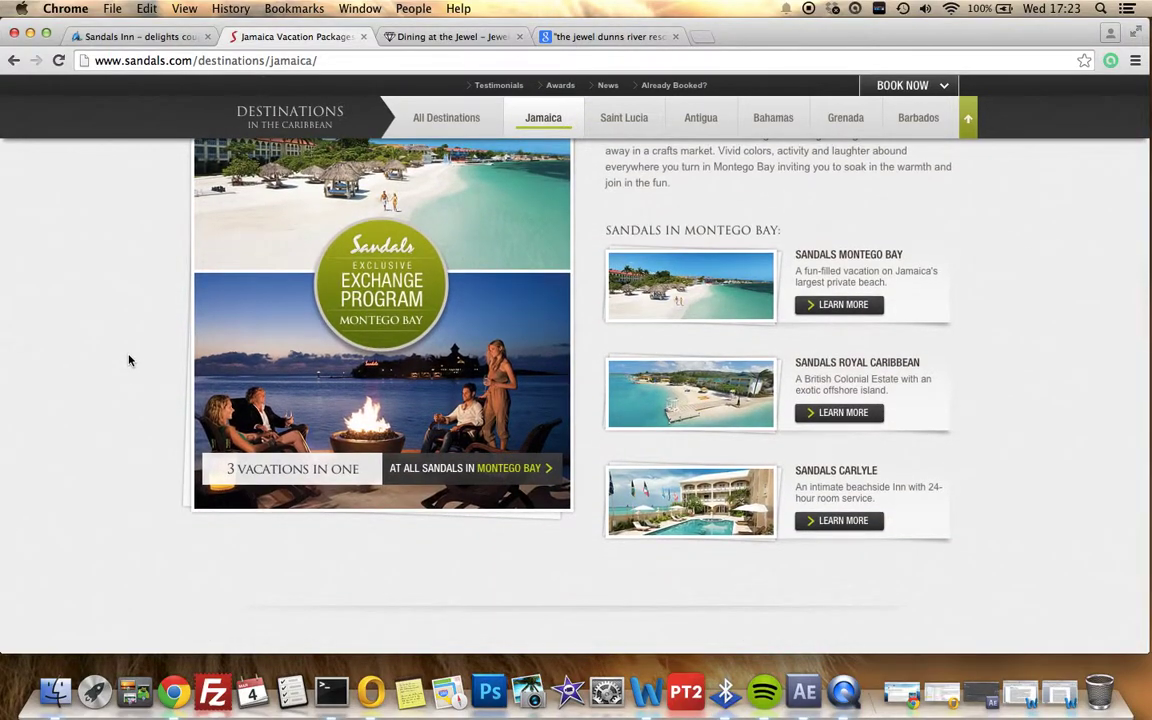
scroll(128, 360, "up", 12)
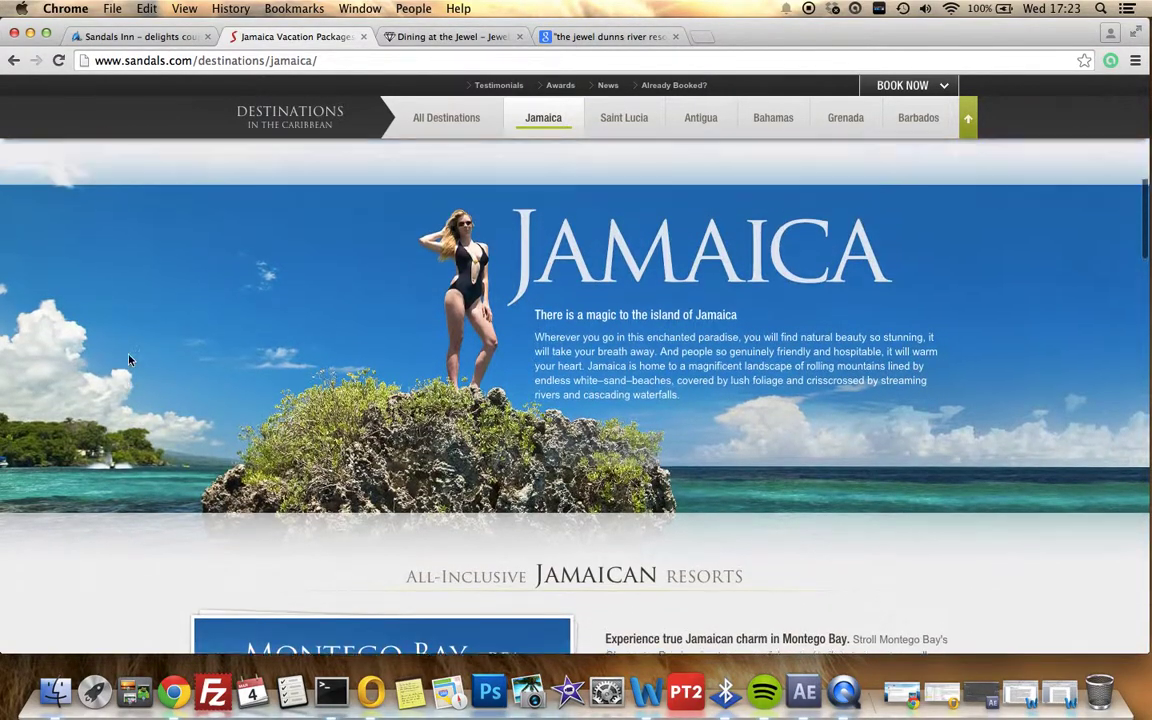
scroll(128, 360, "up", 4)
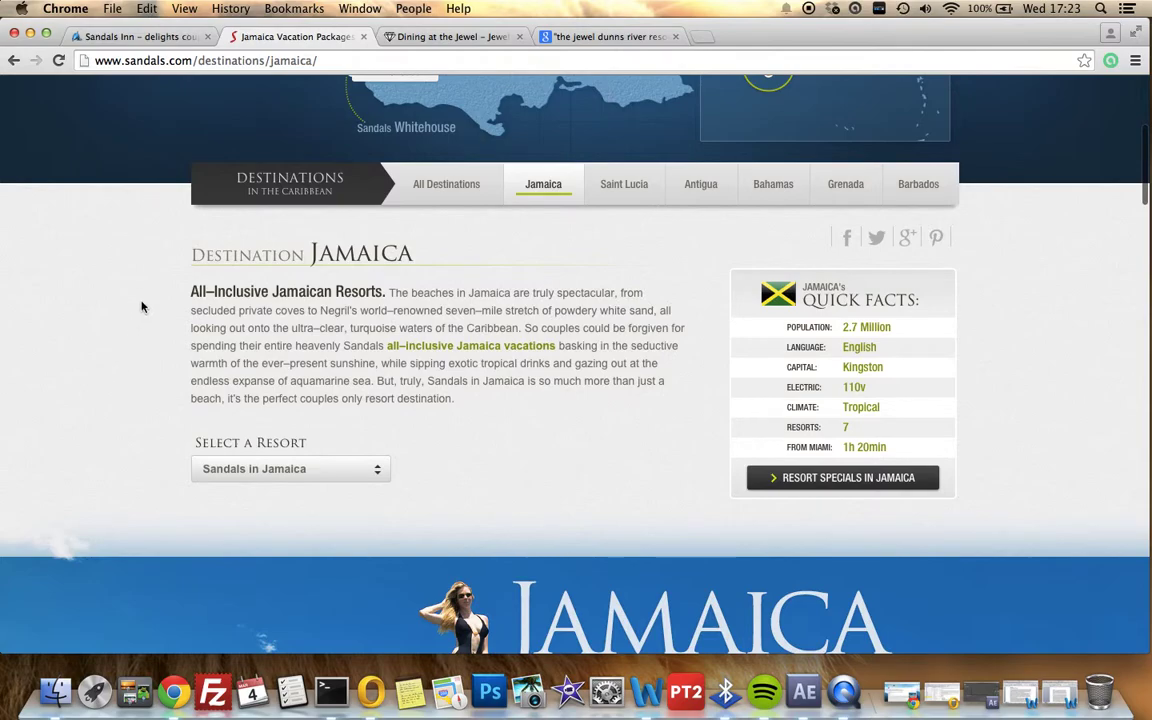
scroll(136, 292, "up", 8)
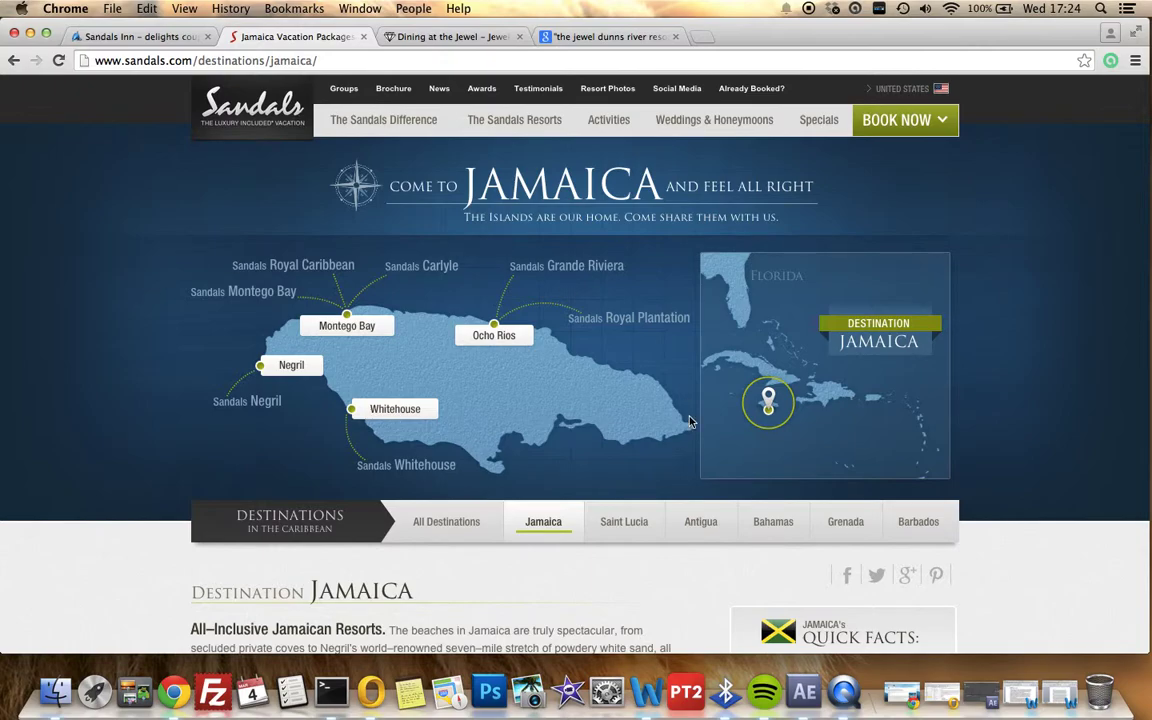
- Switch to the Sandals Inn tab and choose Edit Media from the gear menu
left_click(168, 38)
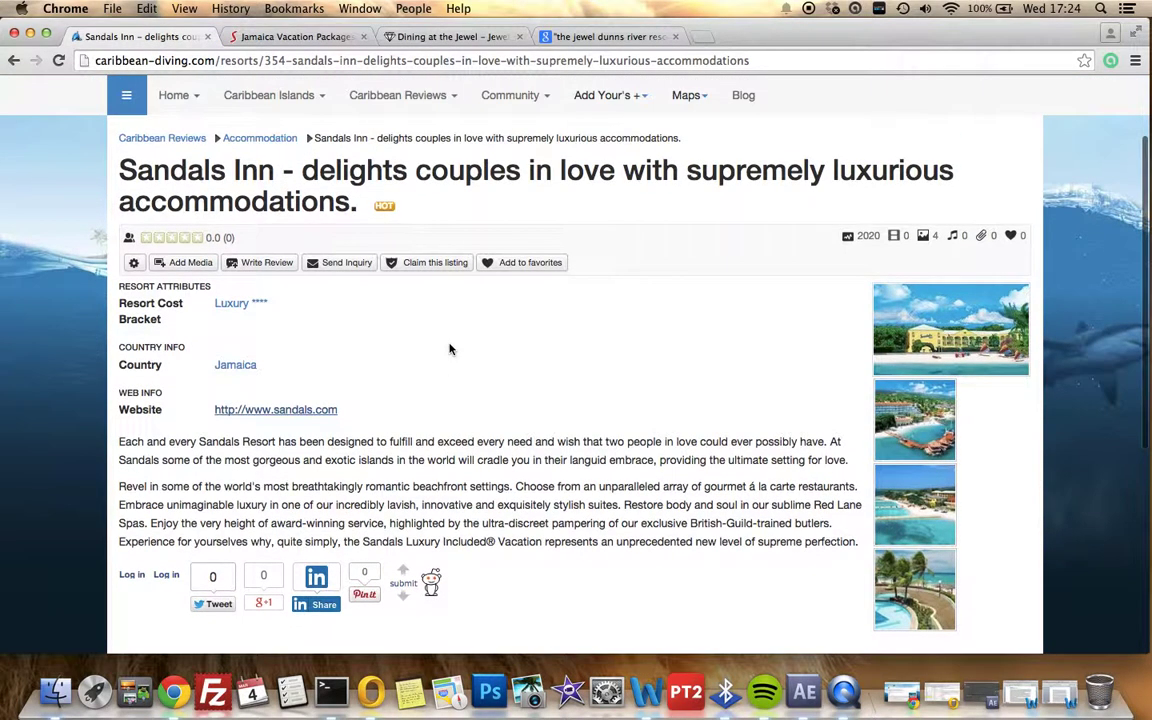
scroll(449, 349, "down", 3)
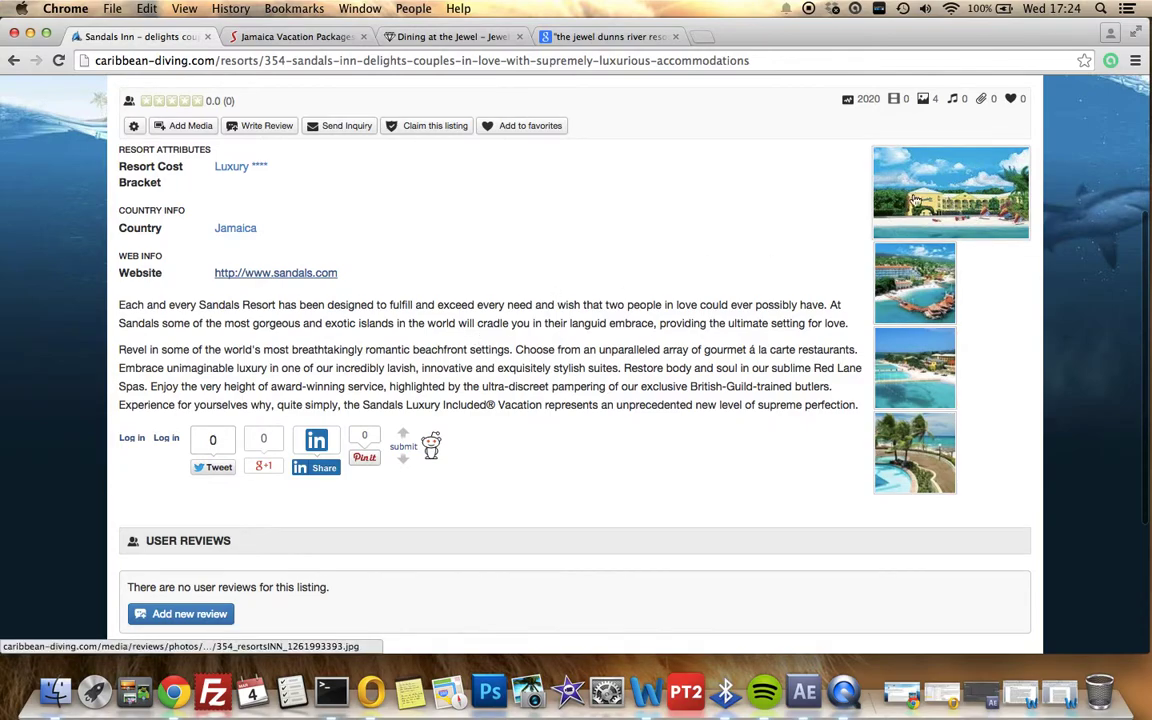
scroll(700, 290, "up", 3)
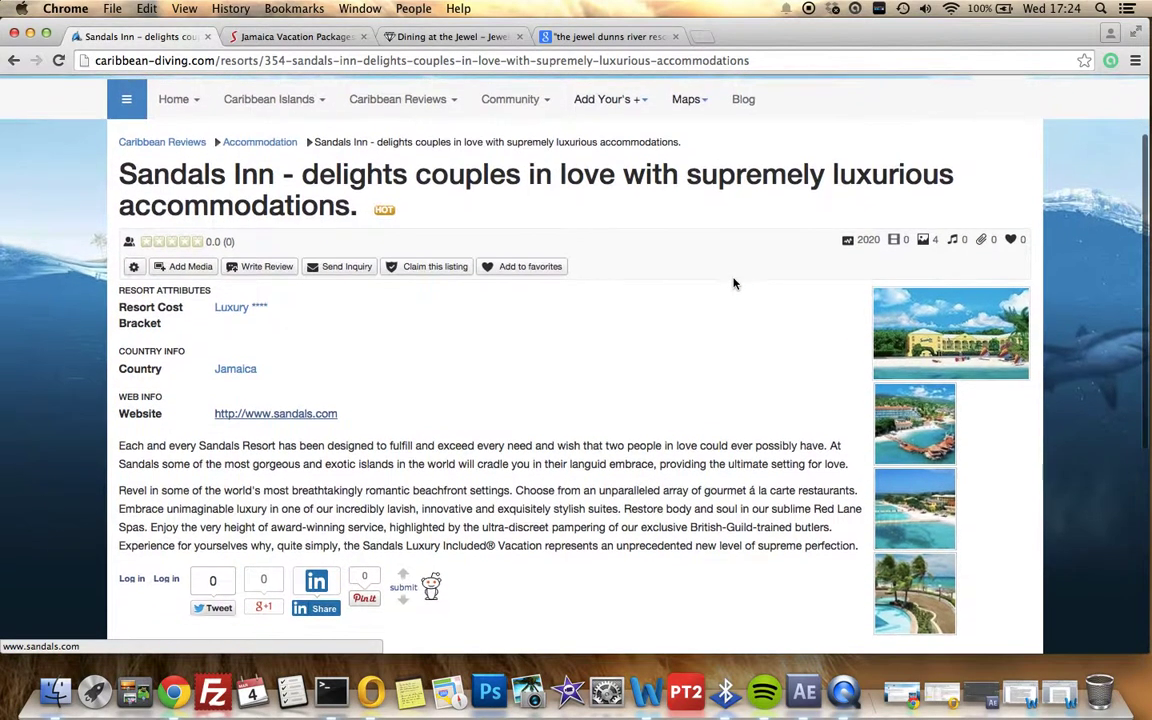
left_click(133, 259)
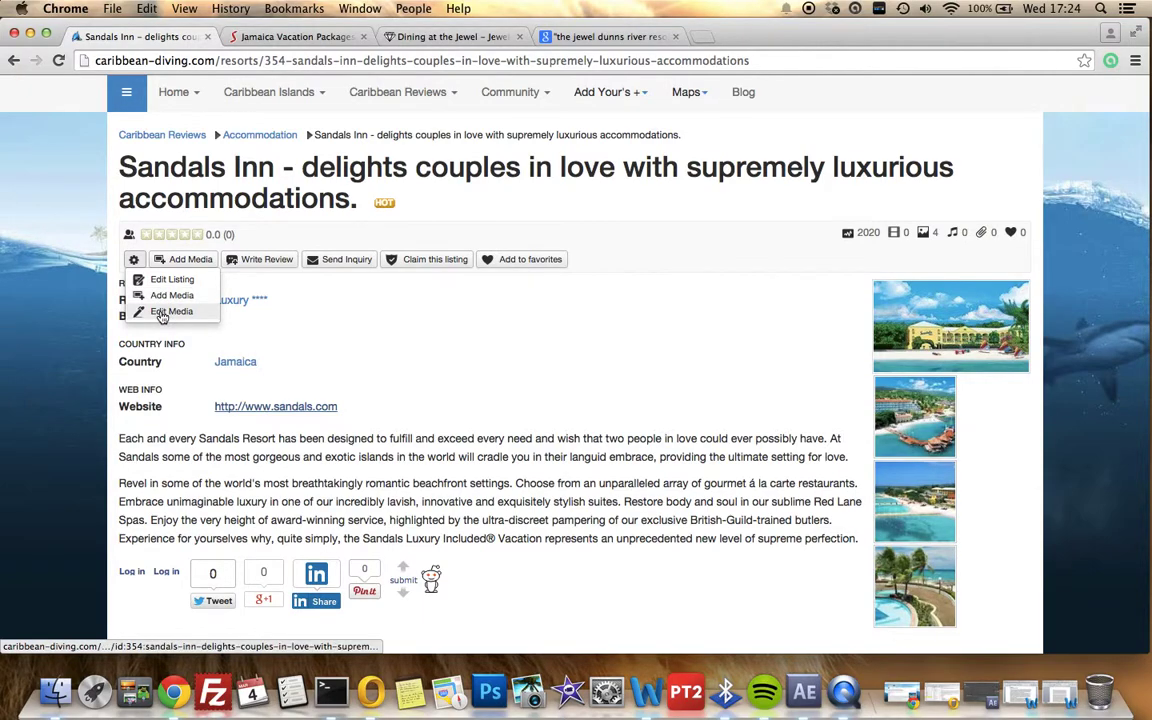
left_click(161, 314)
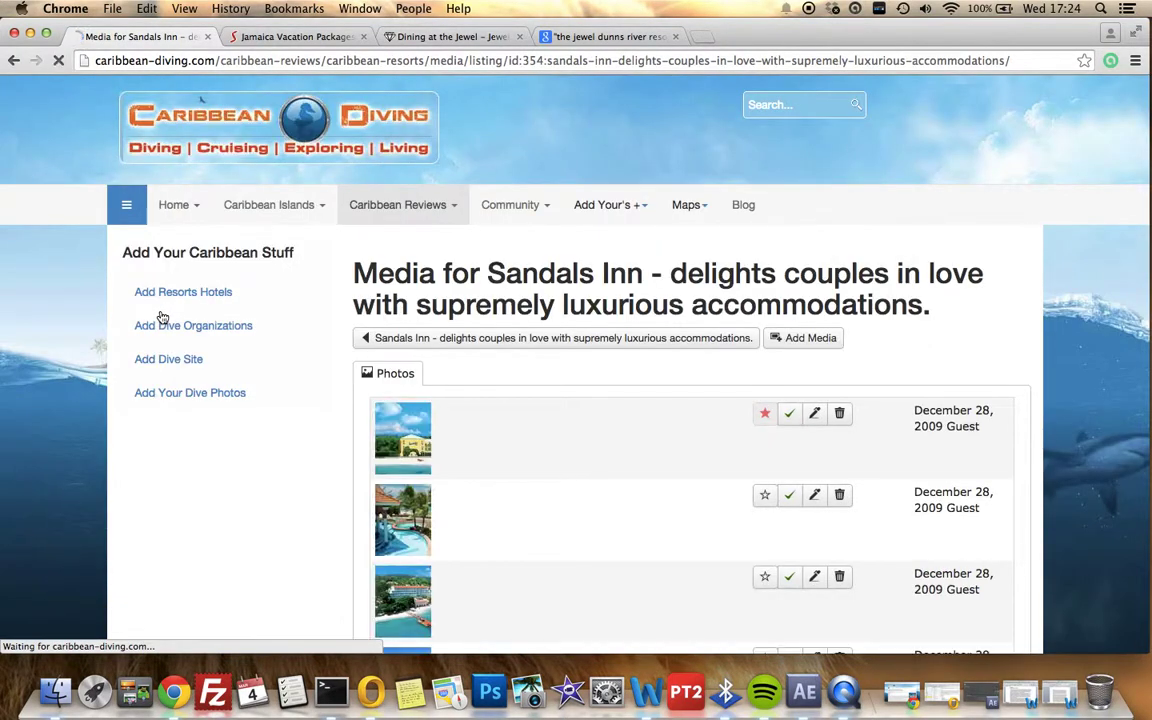
- Look over the four Sandals Inn photos on the Media page, then return to the listing
scroll(224, 478, "down", 4)
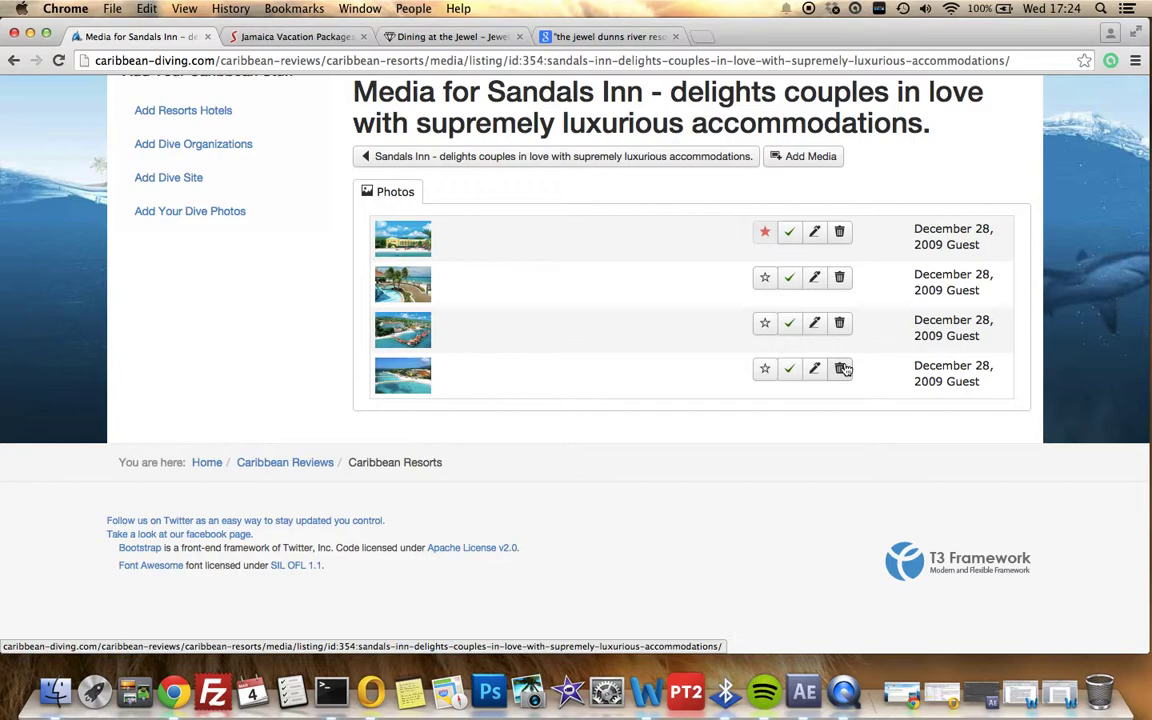
scroll(687, 304, "up", 2)
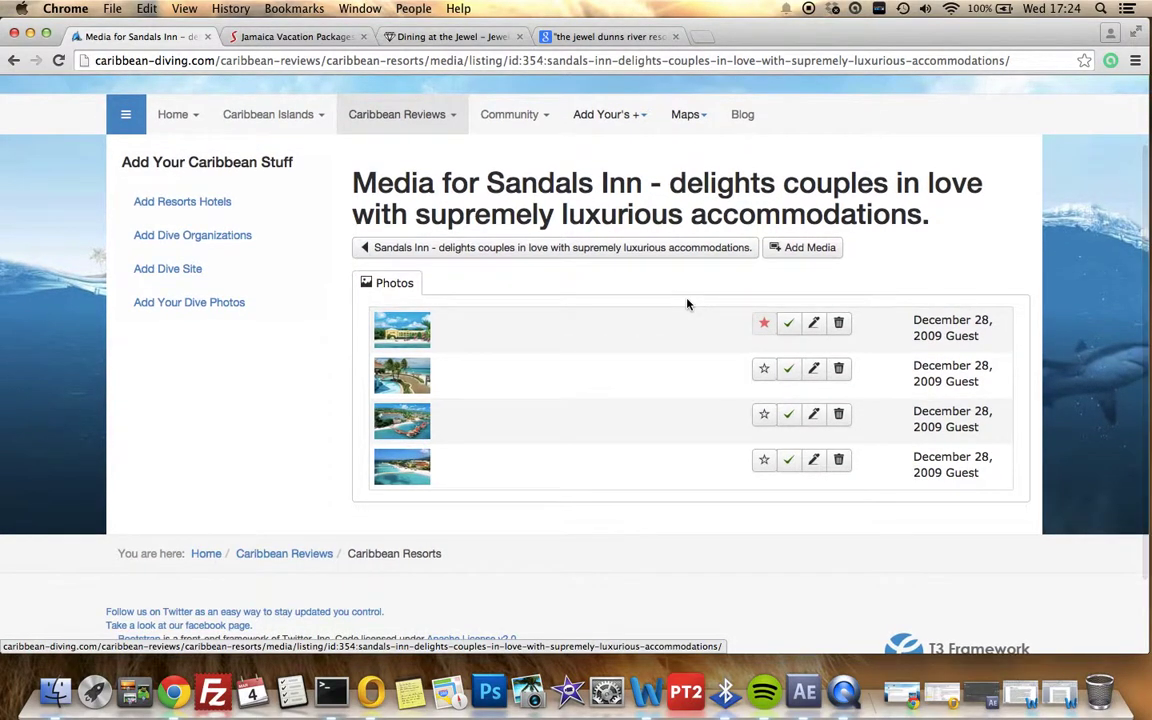
left_click(577, 256)
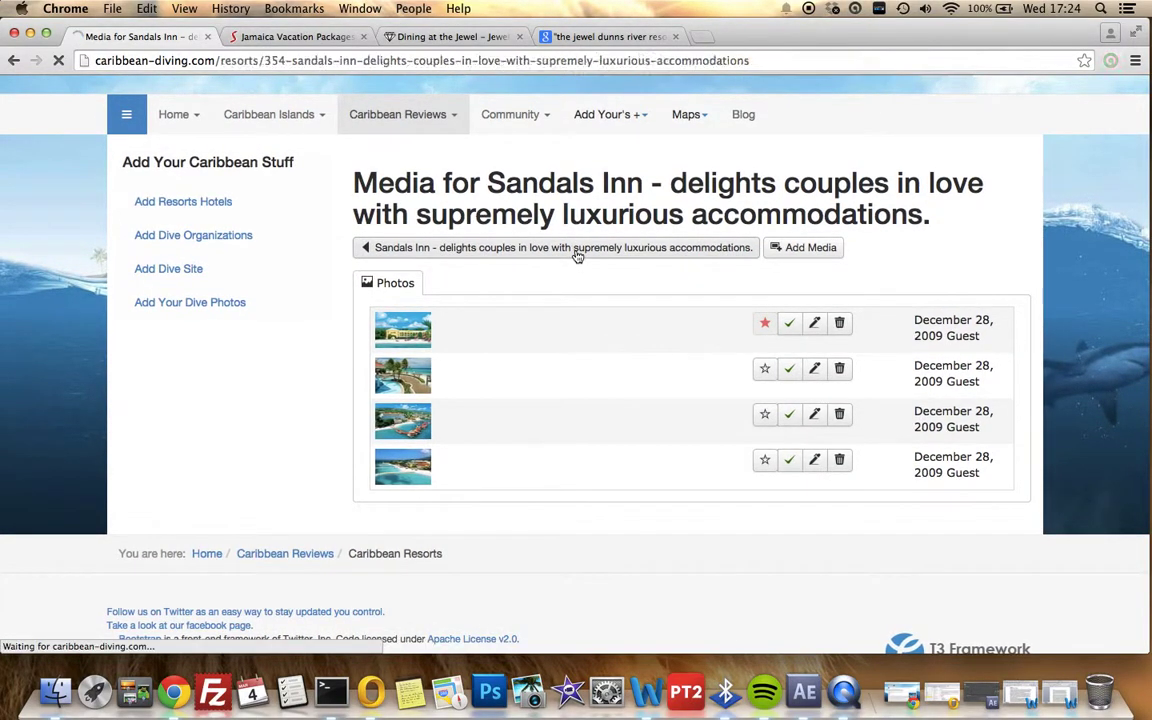
- Scroll the Sandals Inn listing to check the four-photo gallery ends with the overwater bungalow
scroll(450, 563, "down", 3)
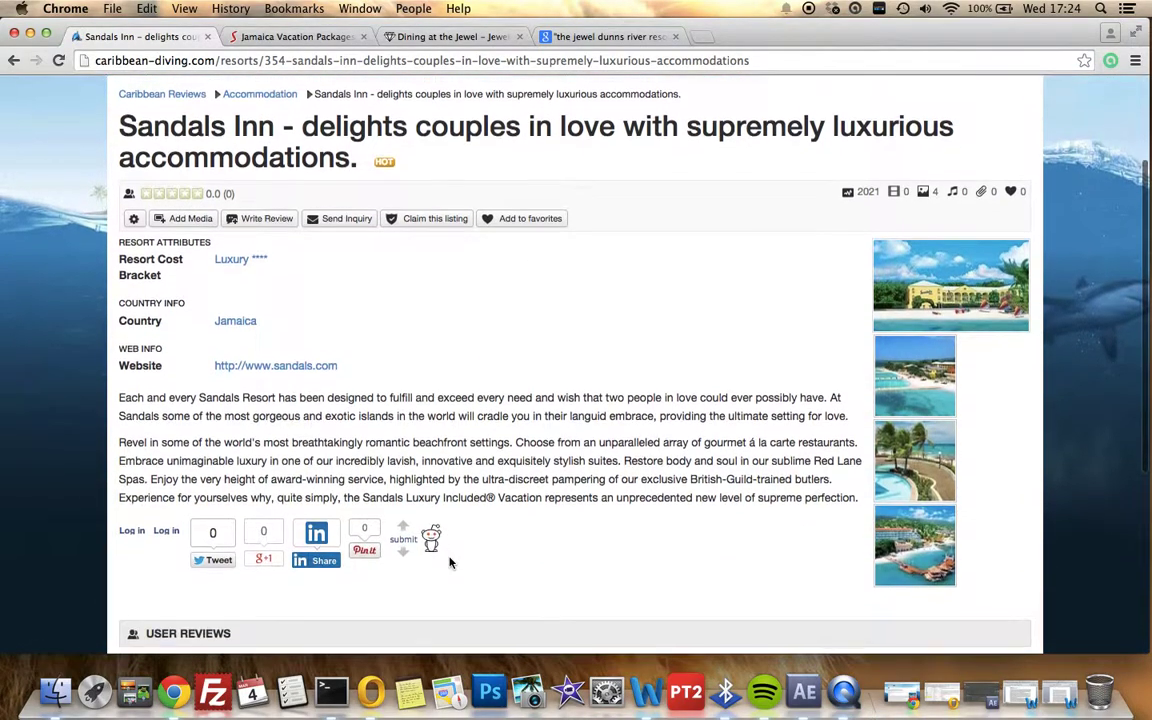
scroll(450, 563, "down", 2)
scroll(510, 386, "up", 1)
scroll(510, 388, "down", 4)
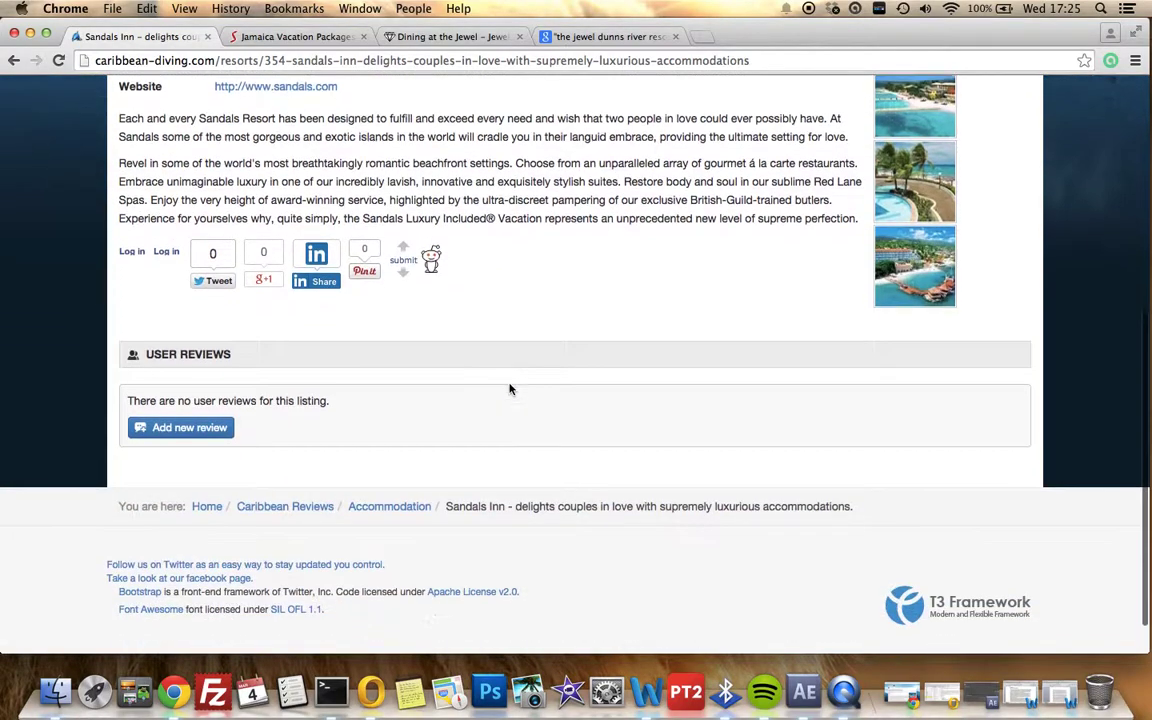
scroll(510, 388, "up", 5)
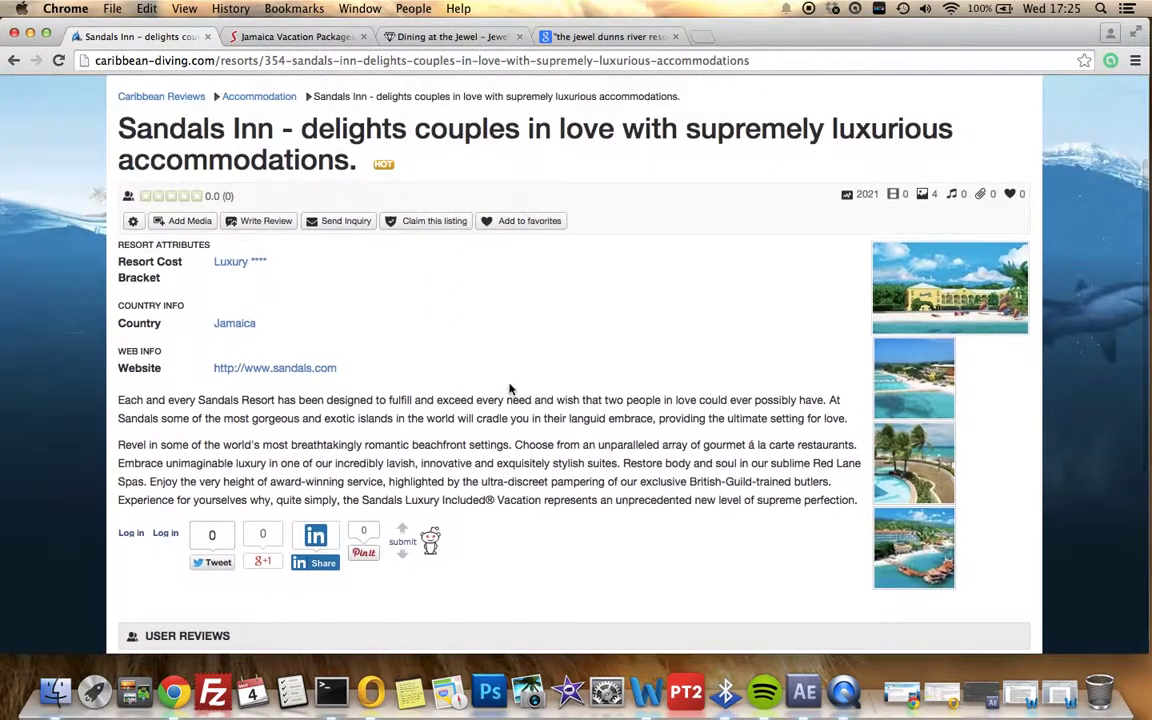
scroll(509, 389, "up", 1)
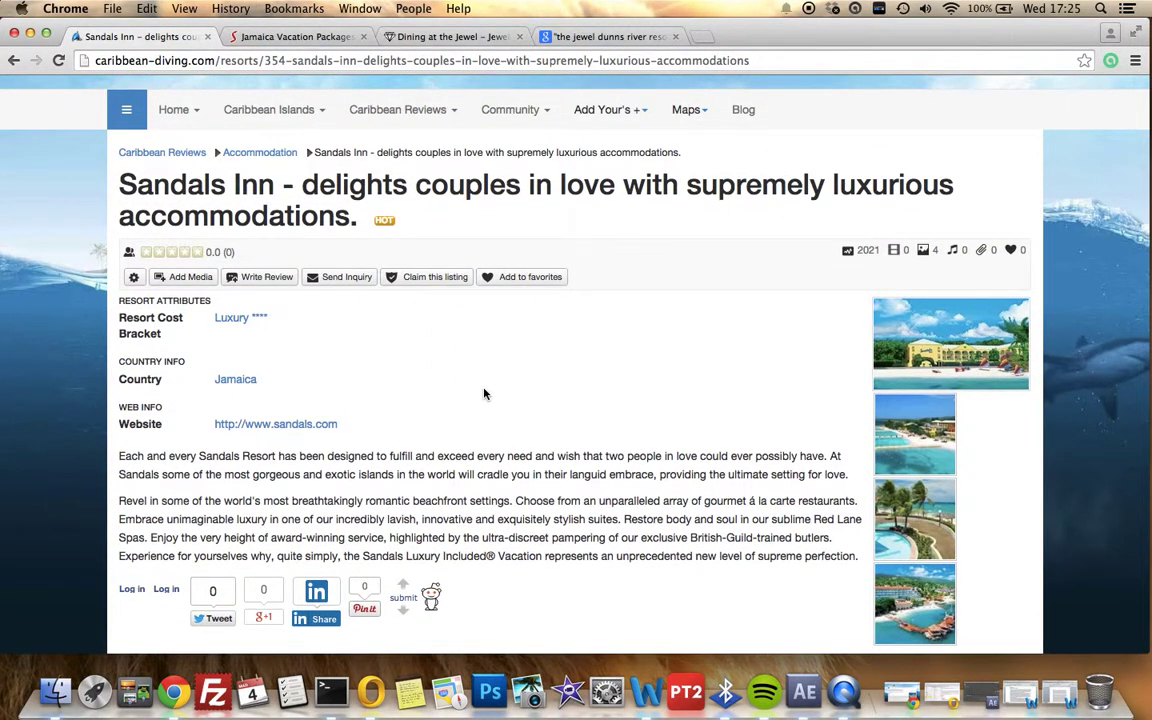